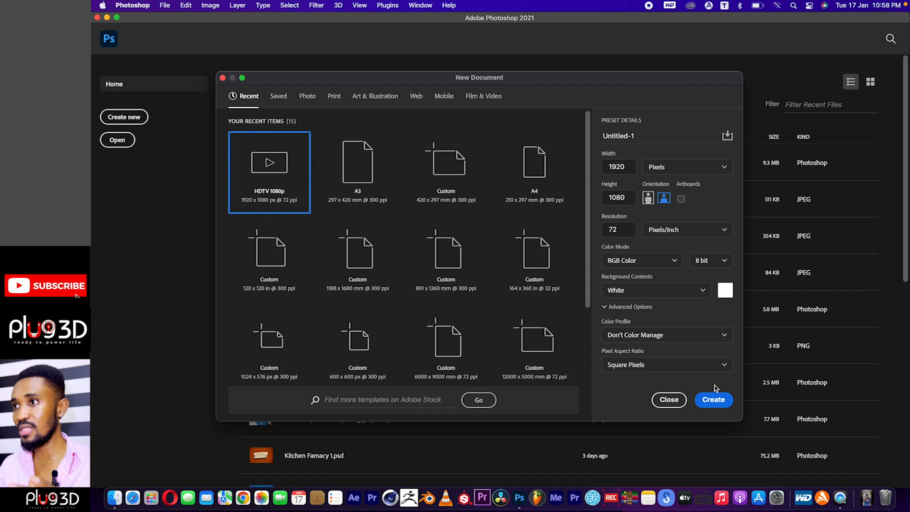
Create a 1920 x 1080 px HDTV 1080p document at 72 ppi and remove all of its preset guides.
left_click(713, 400)
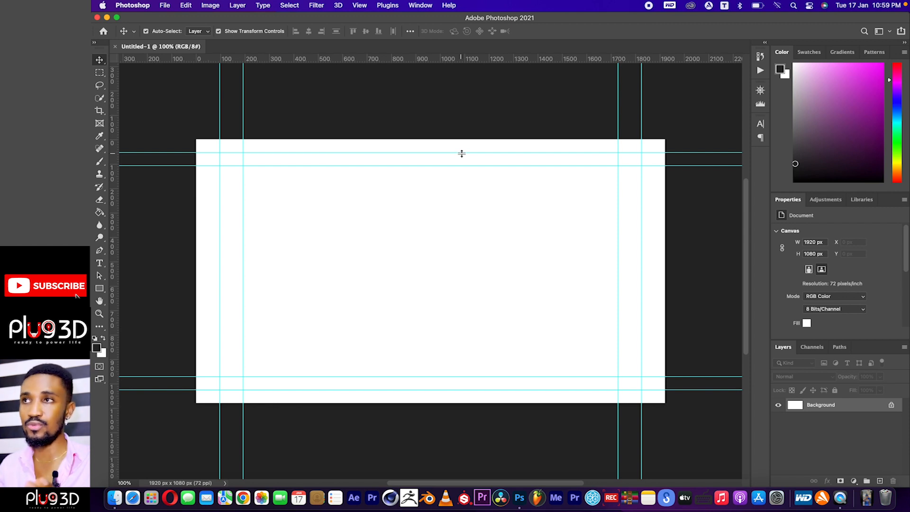
left_click_drag(461, 153, 493, 35)
left_click_drag(471, 165, 454, 41)
left_click_drag(244, 134, 101, 157)
left_click_drag(221, 128, 119, 172)
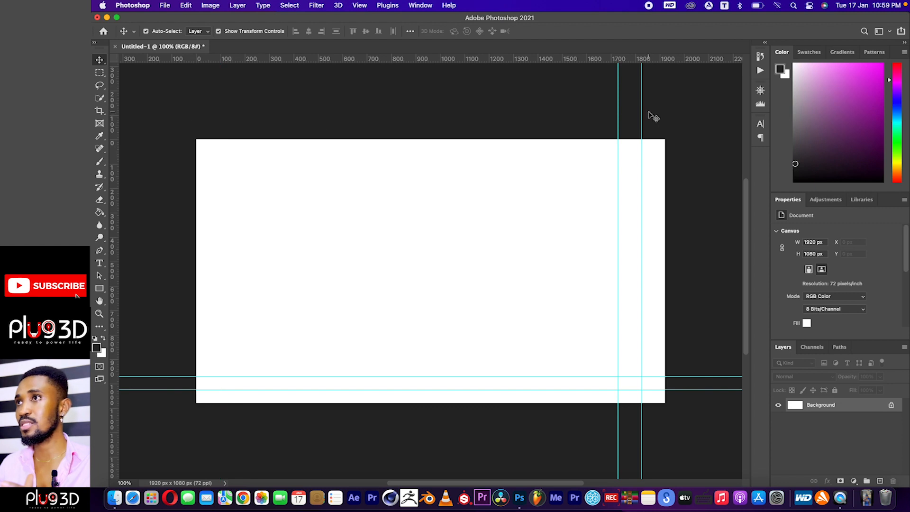
left_click_drag(641, 111, 821, 98)
left_click_drag(510, 376, 511, 59)
left_click_drag(559, 389, 564, 58)
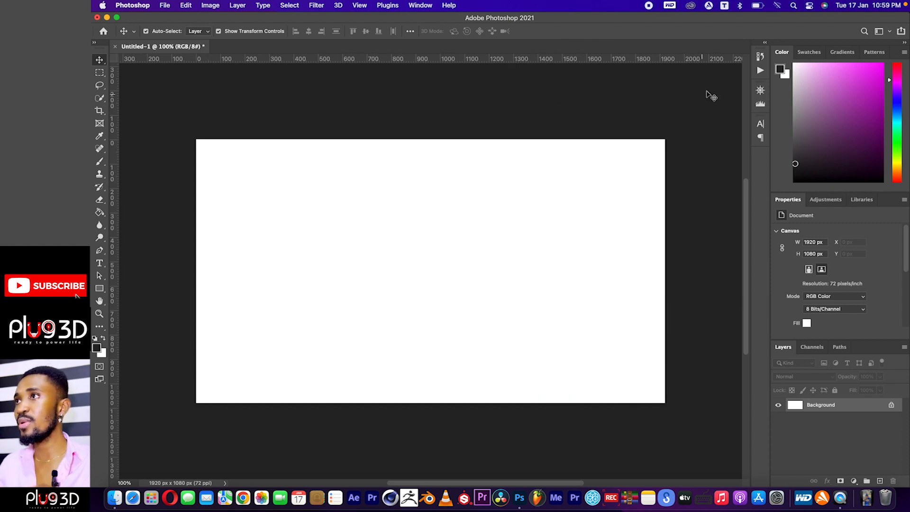
Place BG.jpg from the YOUTUBE THUMBNAIL folder as an embedded object filling the whole canvas.
left_click(759, 91)
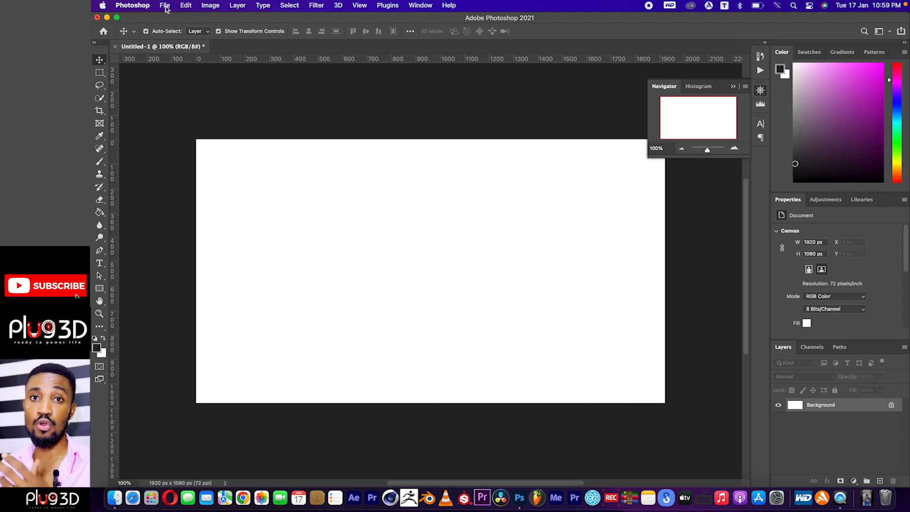
left_click(165, 6)
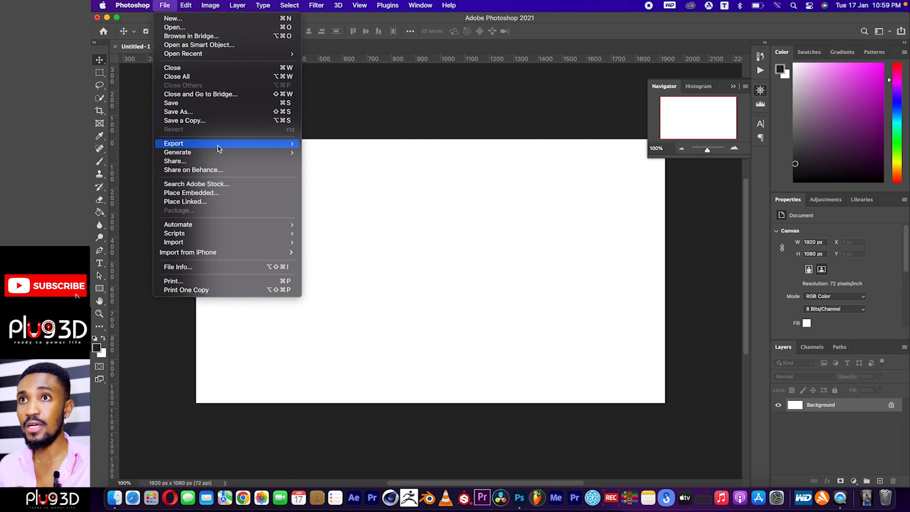
left_click(220, 192)
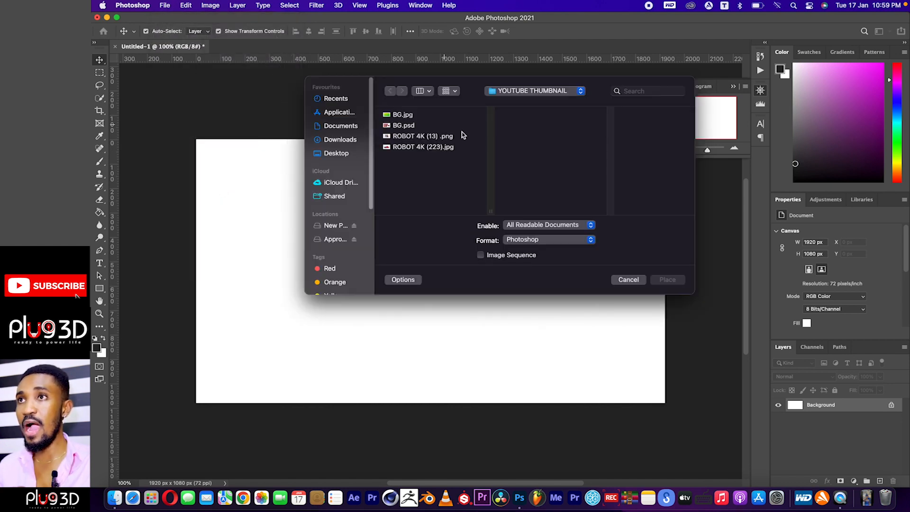
left_click(401, 116)
key("Down")
key("Down")
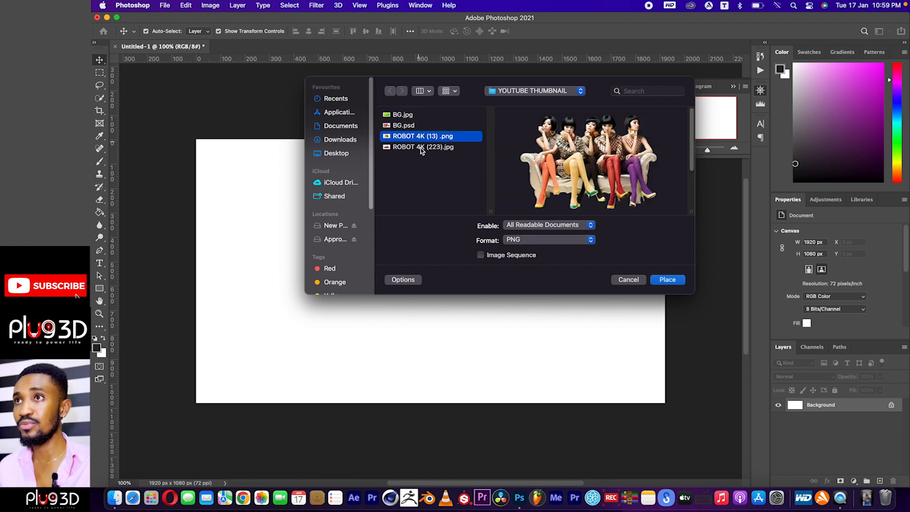
key("Up")
key("Up")
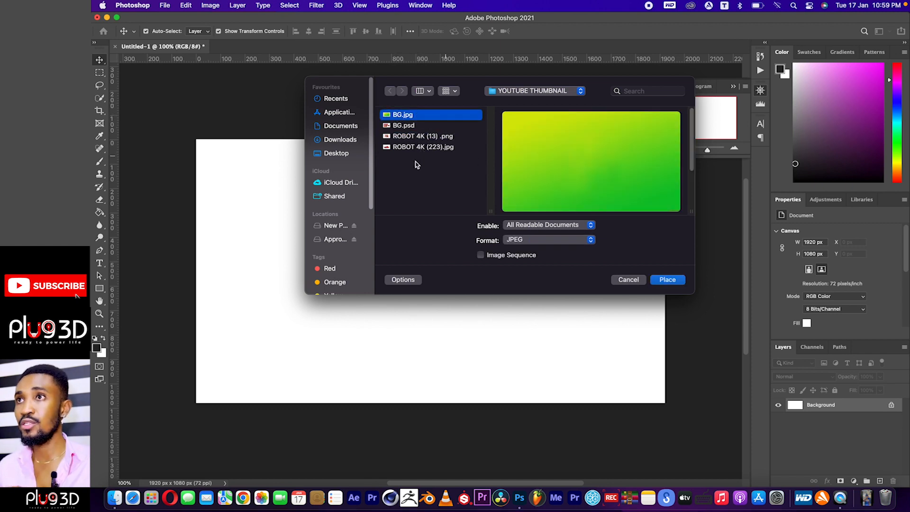
left_click(419, 136)
left_click(423, 147)
left_click(399, 115)
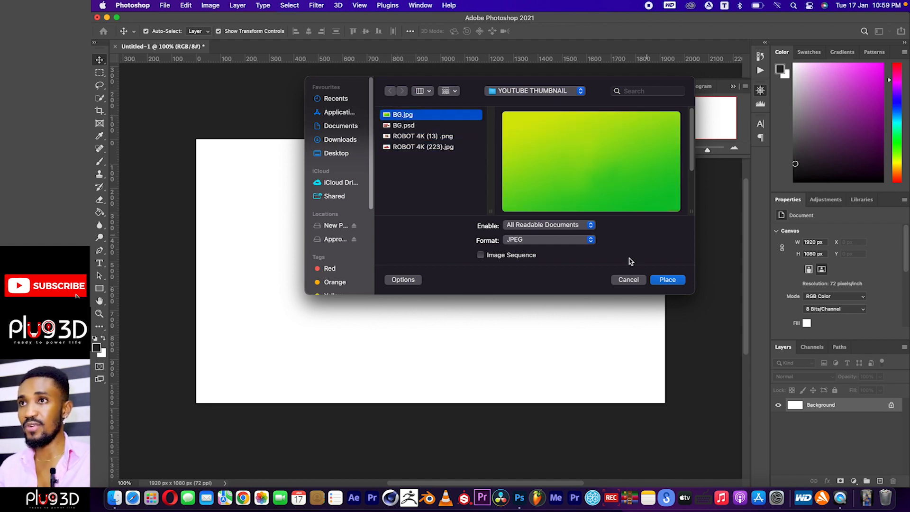
left_click(665, 280)
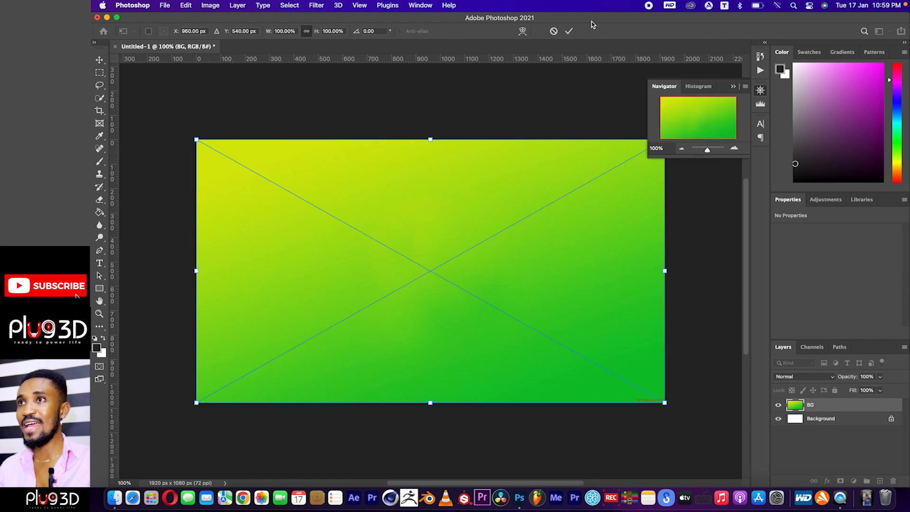
left_click(569, 31)
left_click(551, 107)
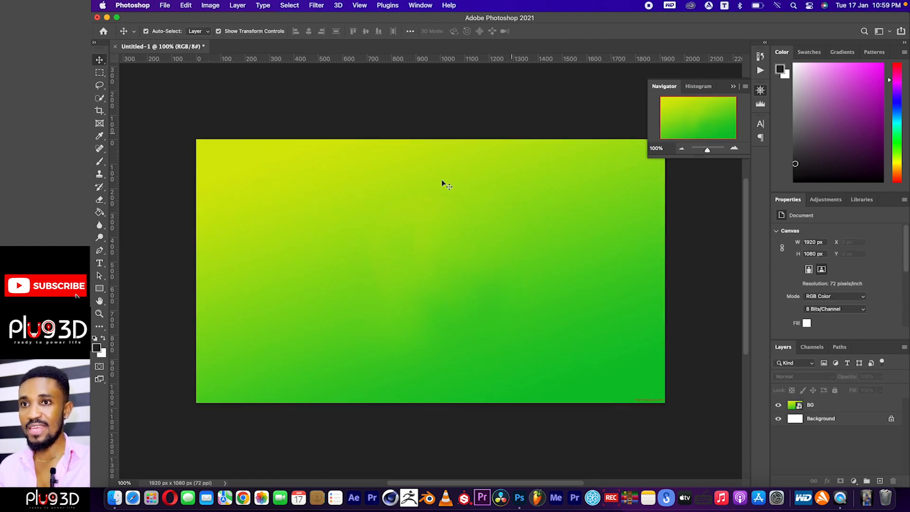
Switch to Finder and preview ROBOT 4K (13) .png in the YOUTUBE THUMBNAIL folder.
left_click(114, 490)
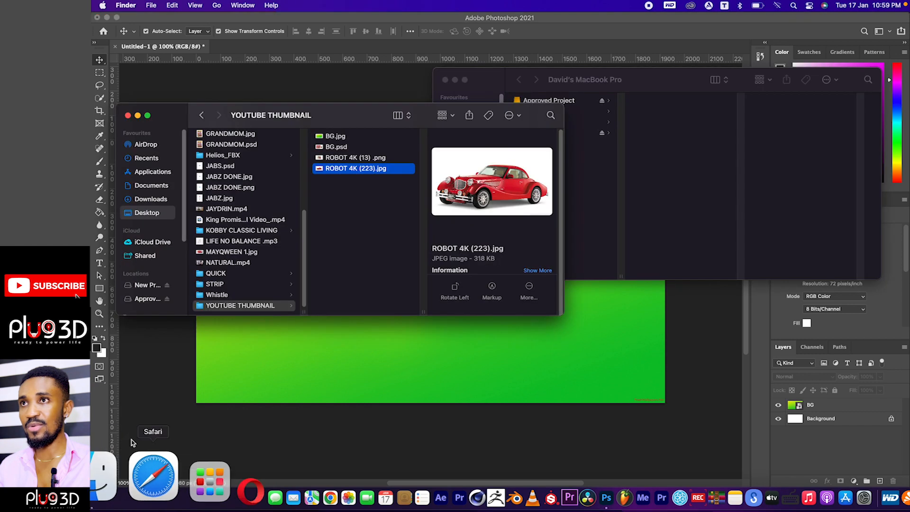
left_click(360, 157)
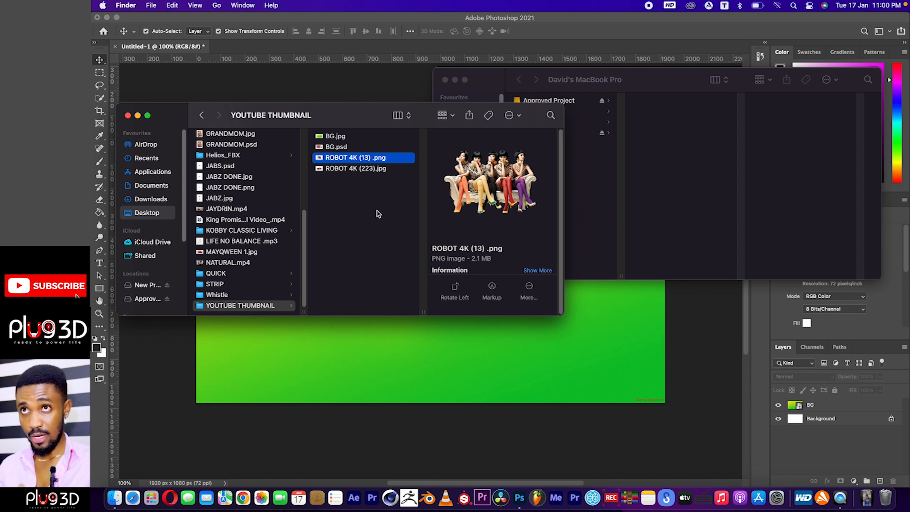
left_click(407, 334)
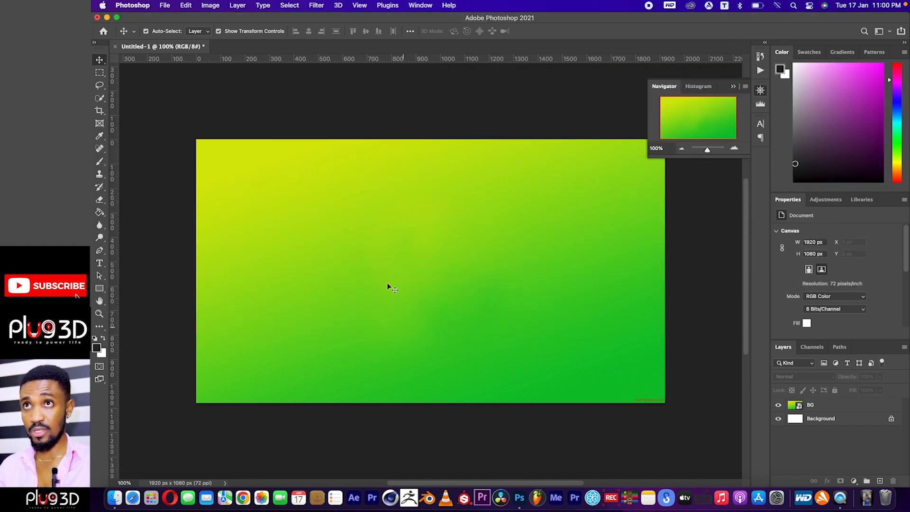
Place ROBOT 4K (13) .png as an embedded object above the BG layer at its original scale.
left_click(165, 5)
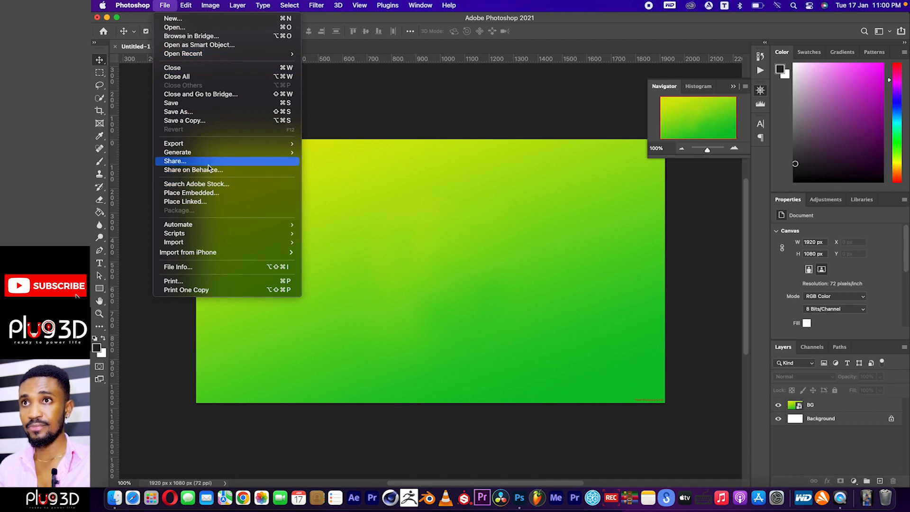
left_click(215, 193)
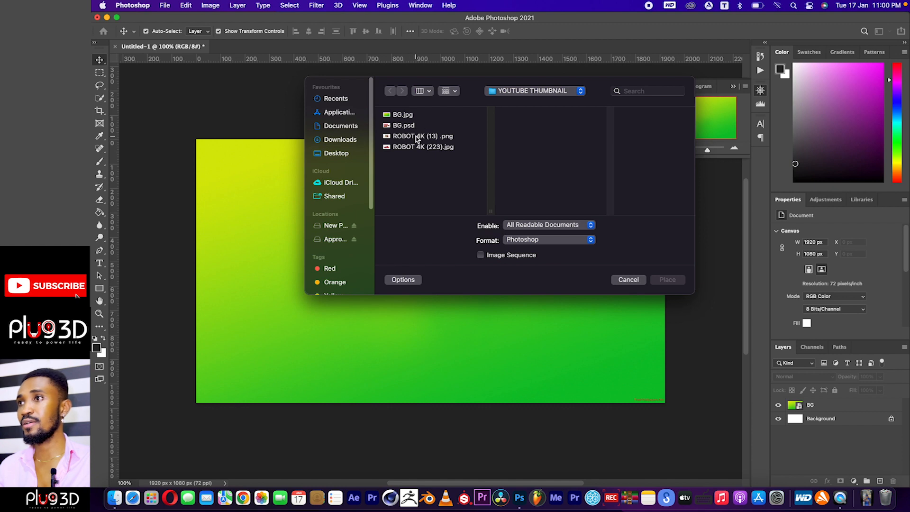
left_click(415, 137)
left_click(668, 280)
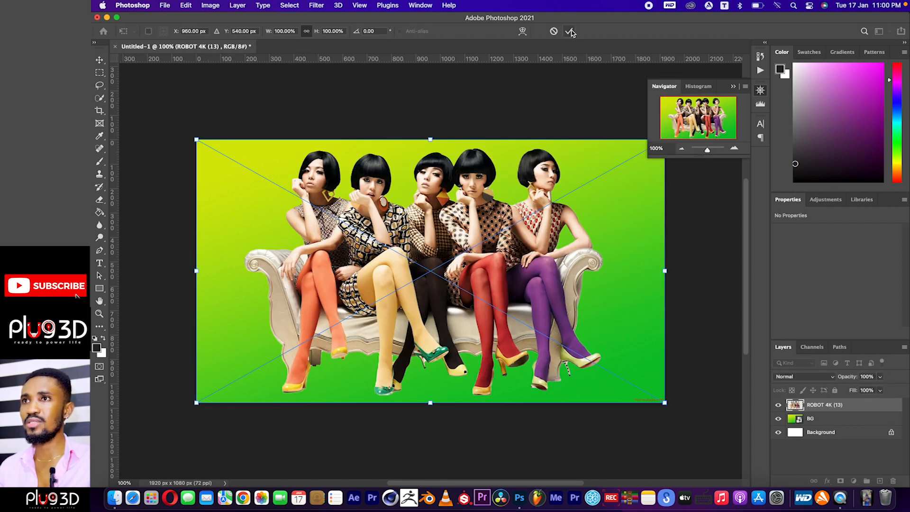
left_click(570, 32)
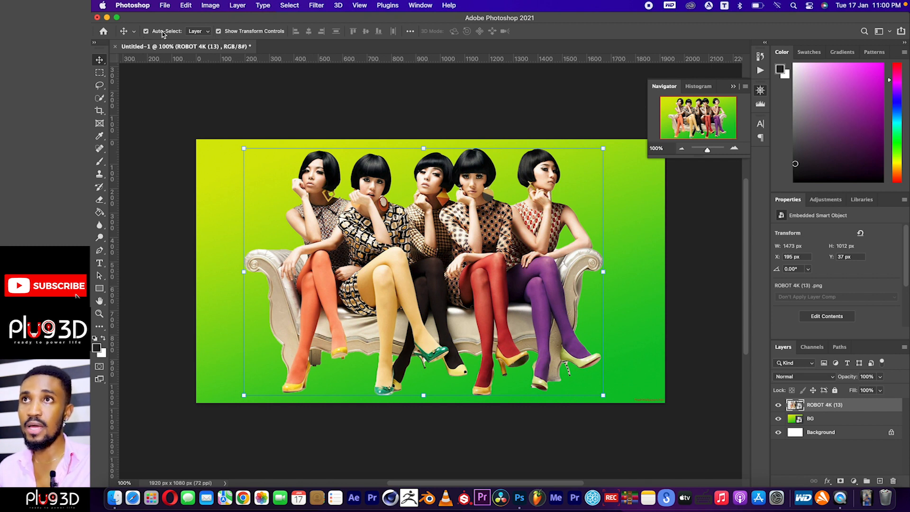
Scale the image of the seated women down proportionally to about 968 x 665 px and move it near the canvas centre.
left_click(219, 31)
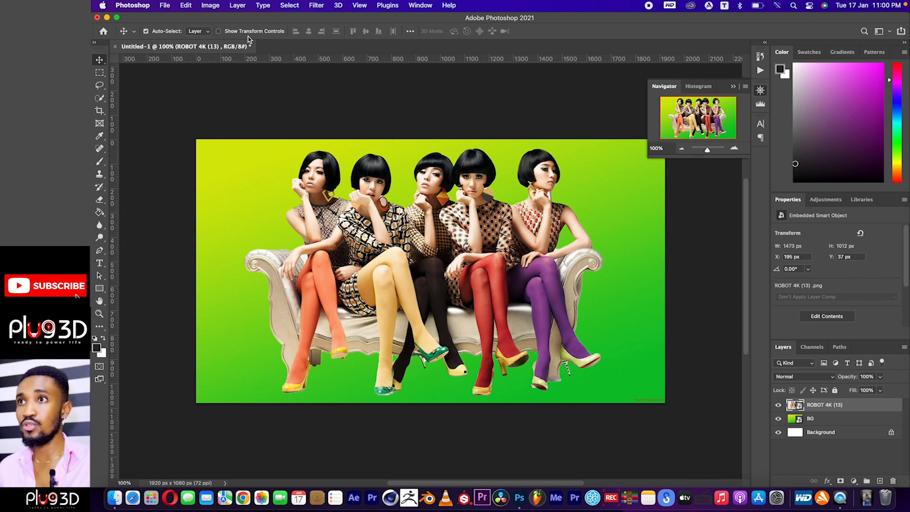
left_click(219, 31)
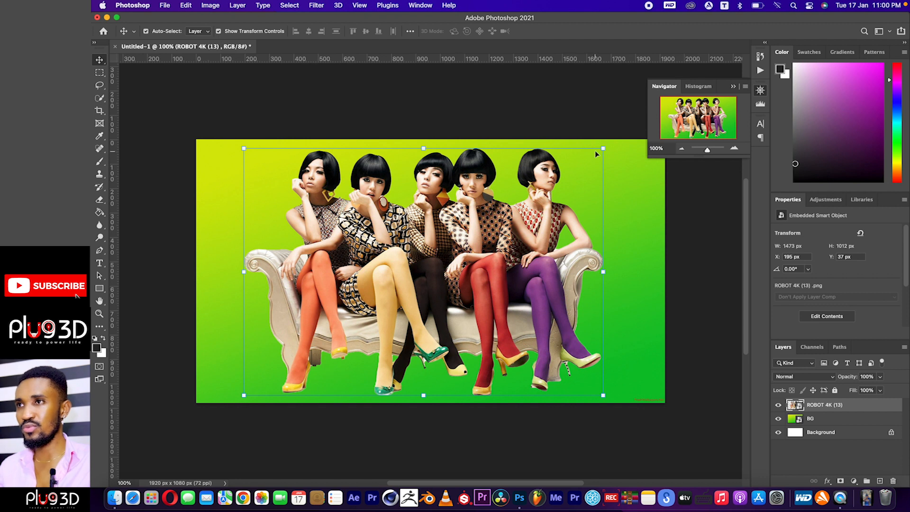
left_click_drag(602, 148, 597, 150)
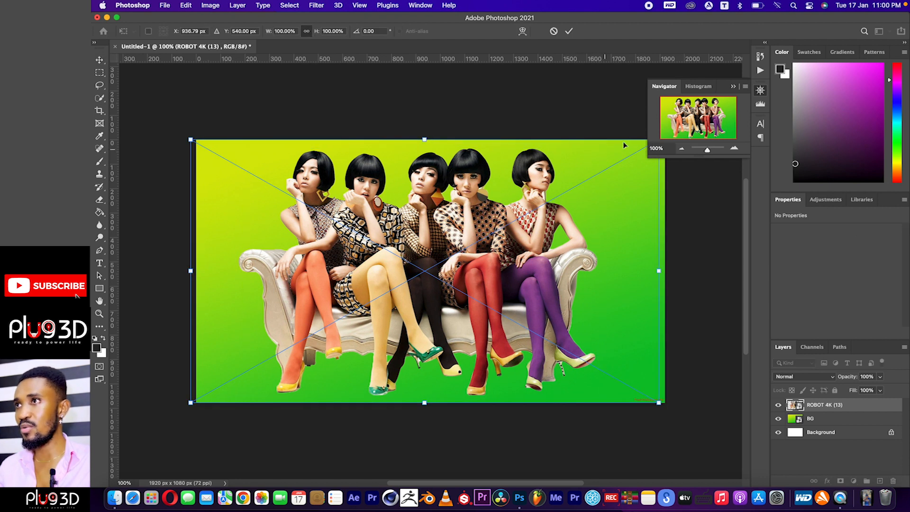
left_click(760, 91)
left_click_drag(658, 140, 508, 250)
left_click_drag(399, 290, 454, 265)
left_click(567, 32)
left_click(487, 112)
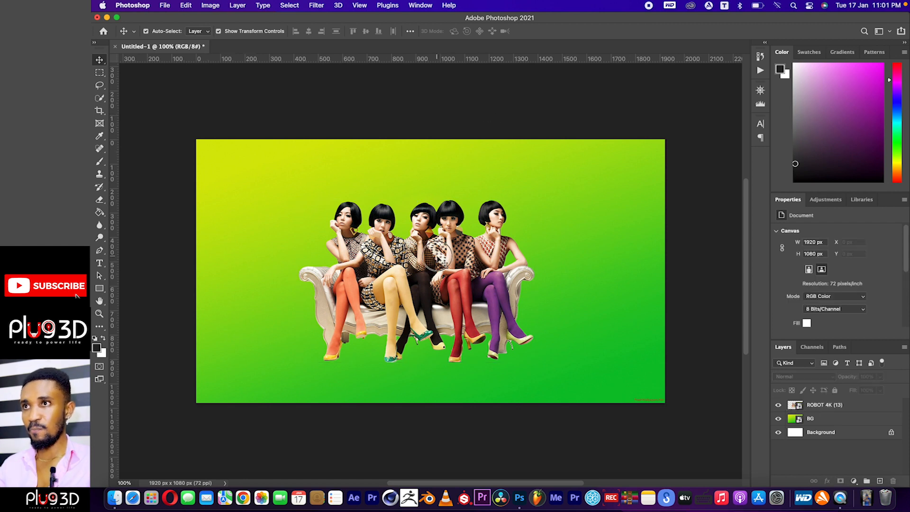
left_click(436, 256)
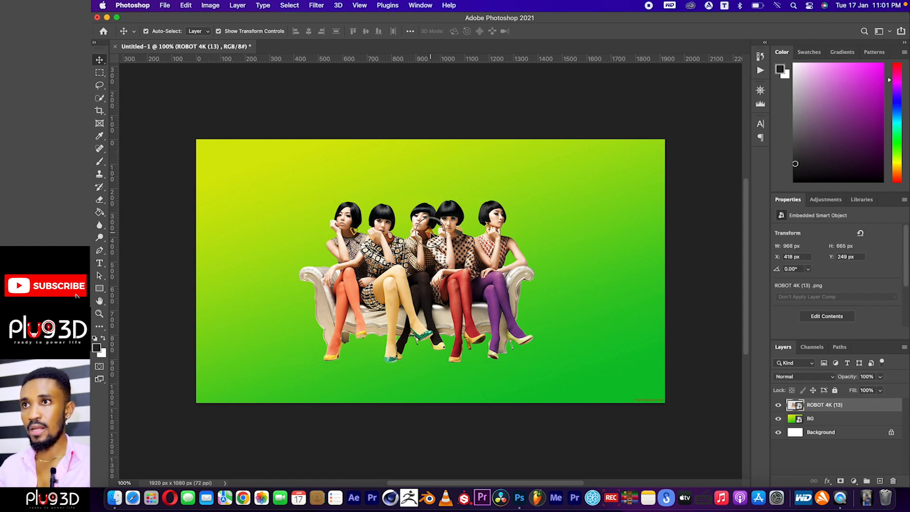
left_click(437, 101)
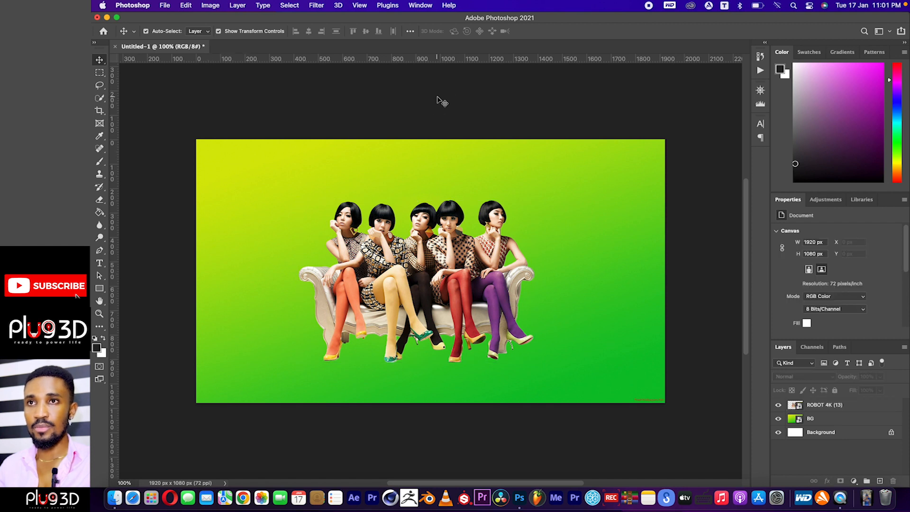
Add a white, centred horizontal text layer reading THE STARS in Rubik Bold above the women.
left_click(101, 263)
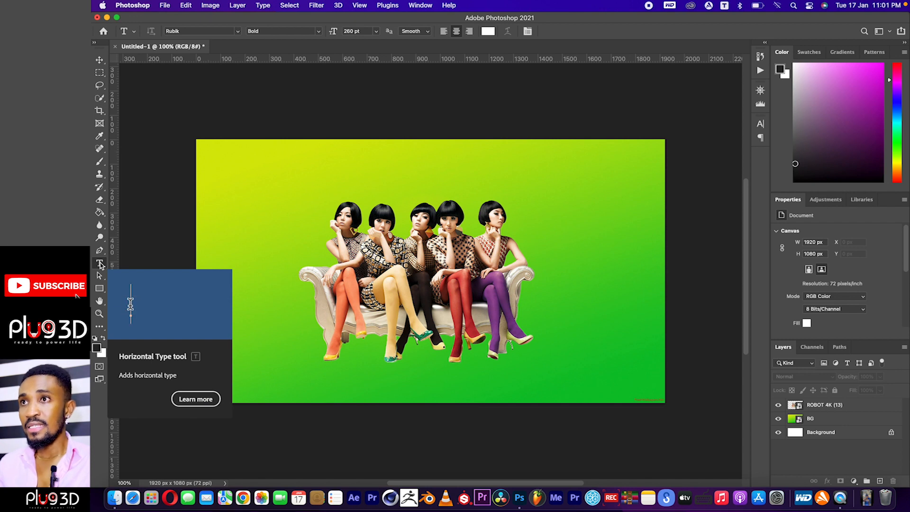
left_click(167, 31)
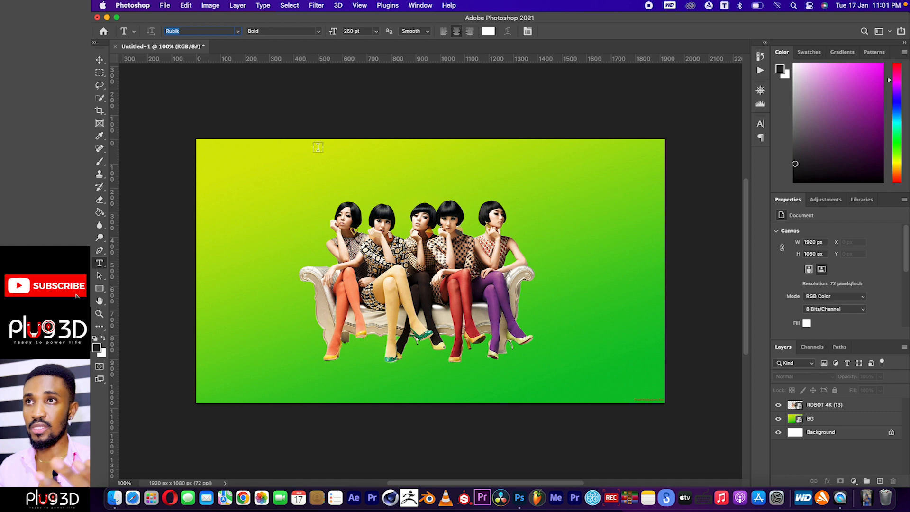
left_click(319, 197)
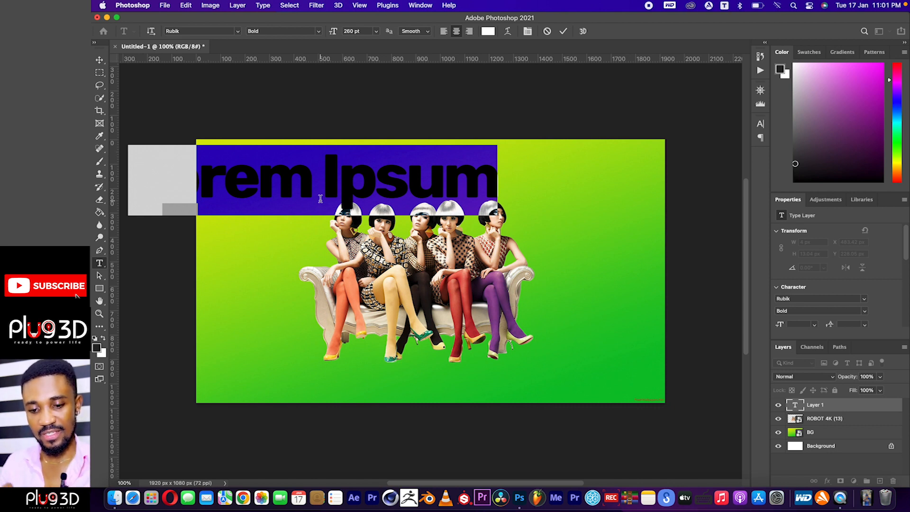
type("THE ST")
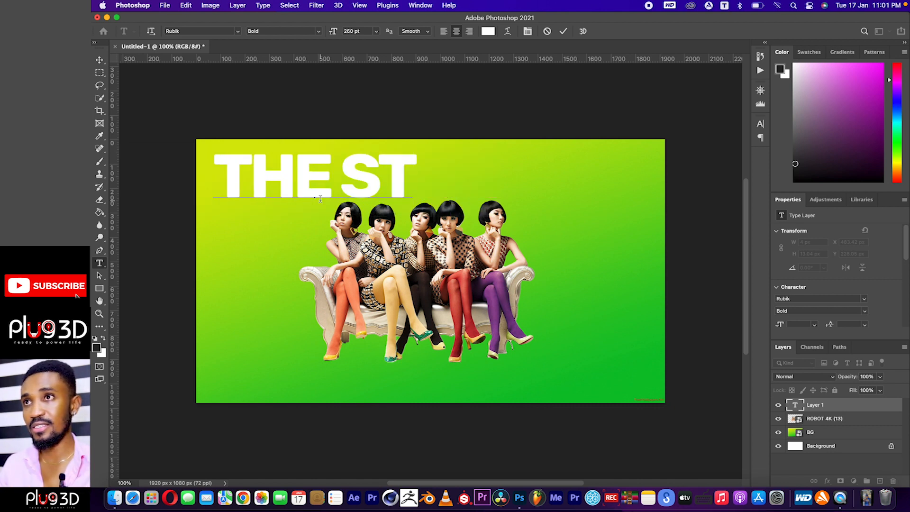
type("ARS")
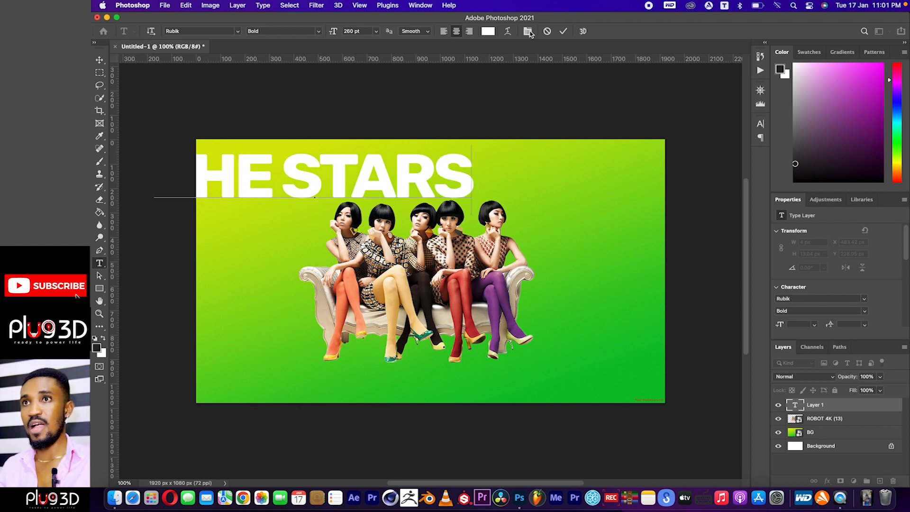
left_click(563, 31)
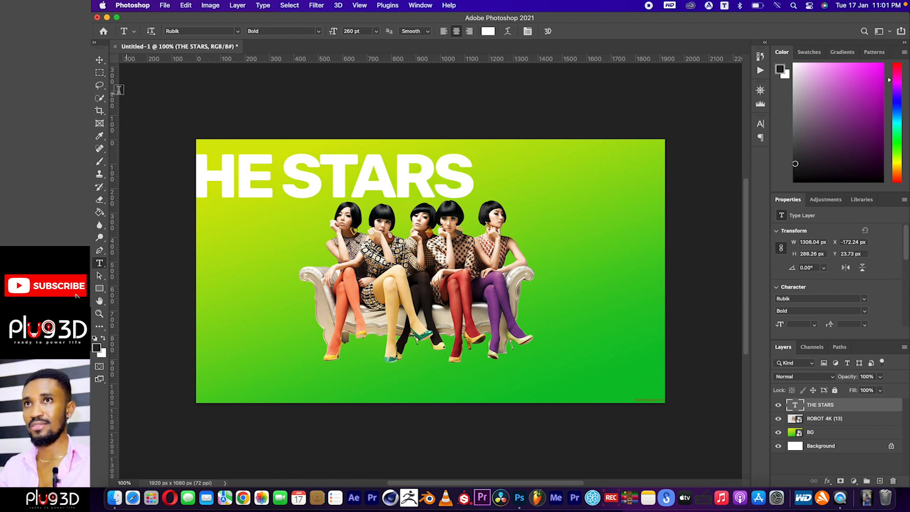
Scale the THE STARS text to about 994 x 219 px and position it centrally, slightly overlapping the women's heads.
left_click(99, 61)
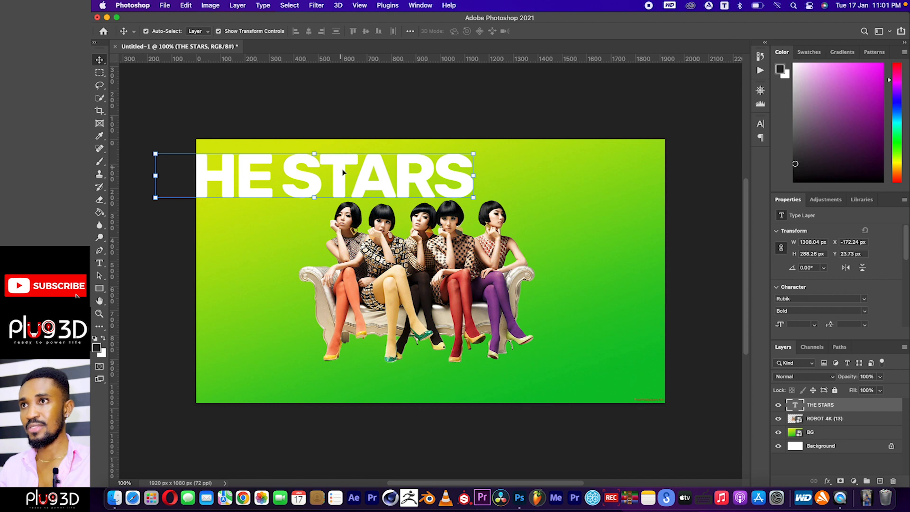
left_click_drag(340, 182, 453, 196)
left_click(581, 165)
left_click_drag(581, 155, 516, 190)
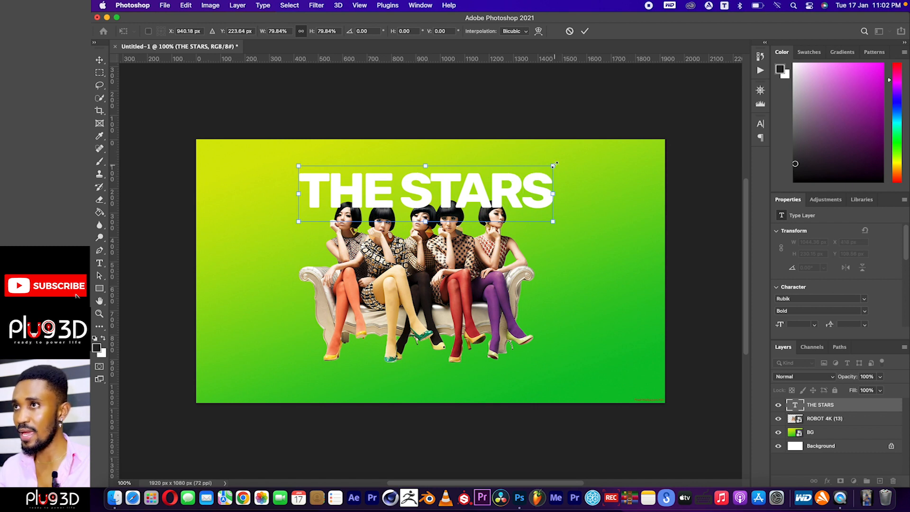
left_click_drag(556, 163, 543, 169)
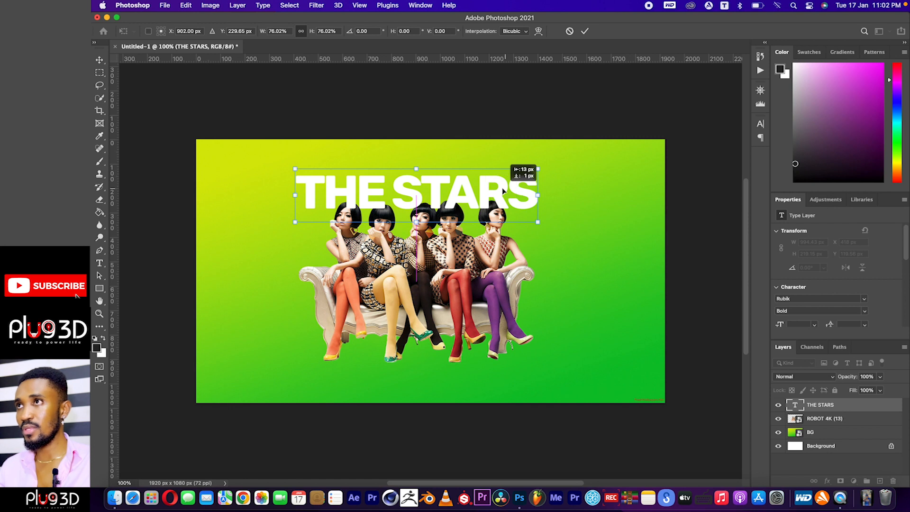
left_click(585, 33)
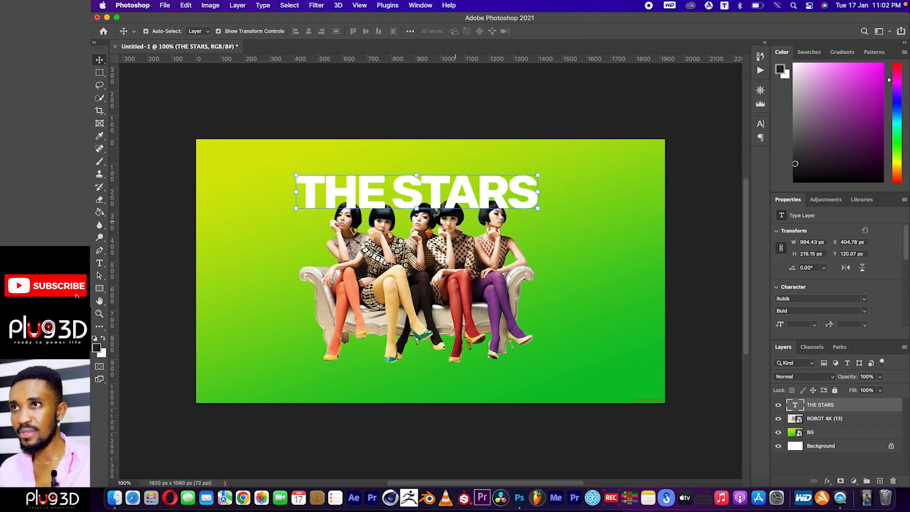
mouse_move(437, 192)
left_mouse_down()
mouse_move(445, 383)
mouse_move(462, 190)
mouse_move(442, 183)
mouse_move(446, 193)
left_mouse_up()
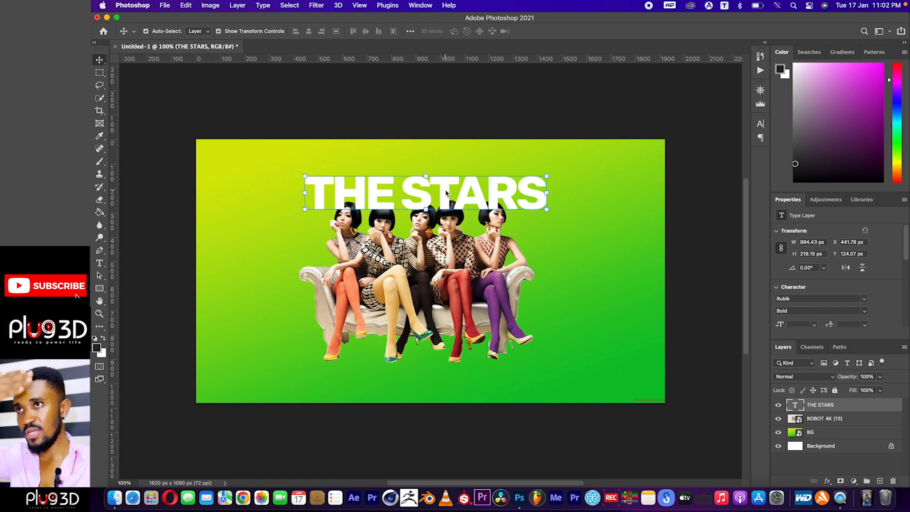
Move the THE STARS text layer beneath the ROBOT 4K (13) layer so the women overlap the title.
left_click(820, 421)
left_click(822, 405)
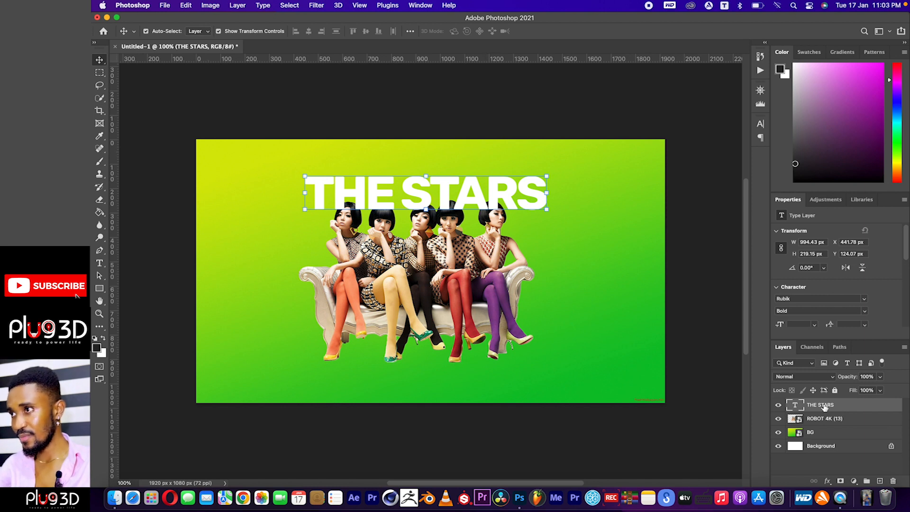
left_click_drag(837, 406, 832, 425)
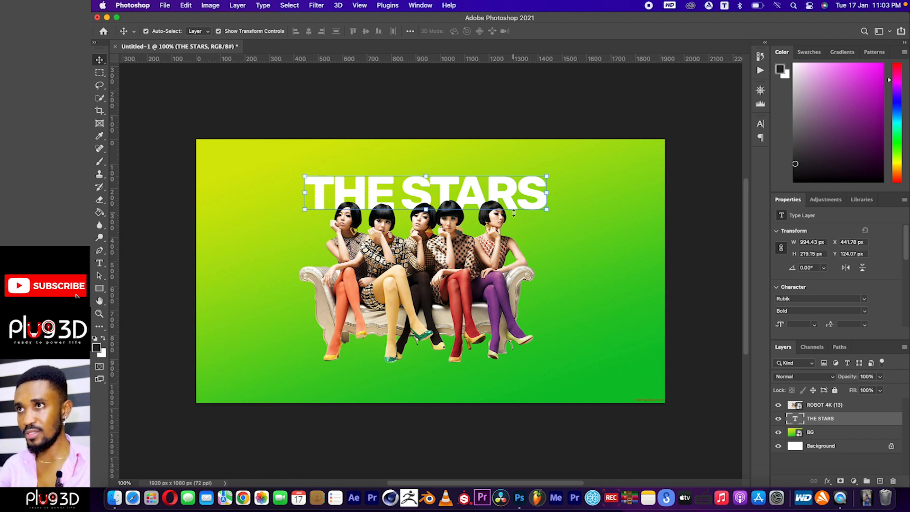
Enlarge the THE STARS text proportionally to about 103.5% and shift it left and slightly down behind the women's heads.
left_click_drag(494, 189, 489, 191)
left_click_drag(540, 176, 508, 191)
key("Left")
key("Left")
key("Left")
key("Left")
key("Left")
key("Left")
key("Left")
key("Left")
key("Left")
key("Left")
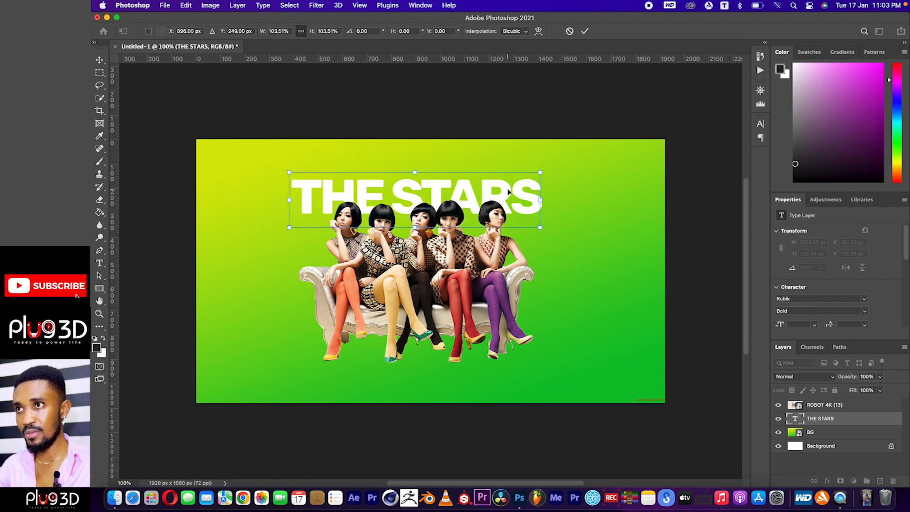
Nudge the THE STARS text up to about X 376, Y 123 px, apply the transform and deselect the layer.
key("Up")
key("Up")
key("Up")
key("Up")
key("Up")
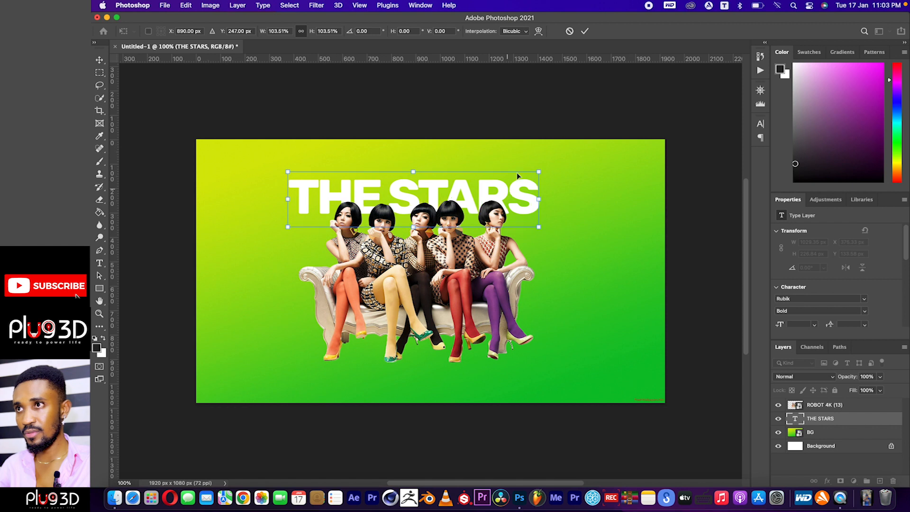
key("Up")
key("Up")
key("Up")
key("Up")
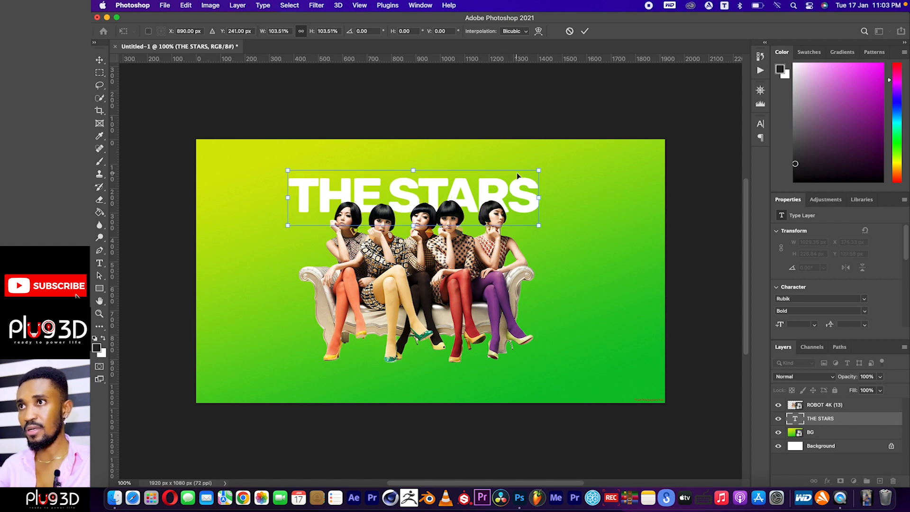
key("Right")
key("Up")
key("Up")
key("Up")
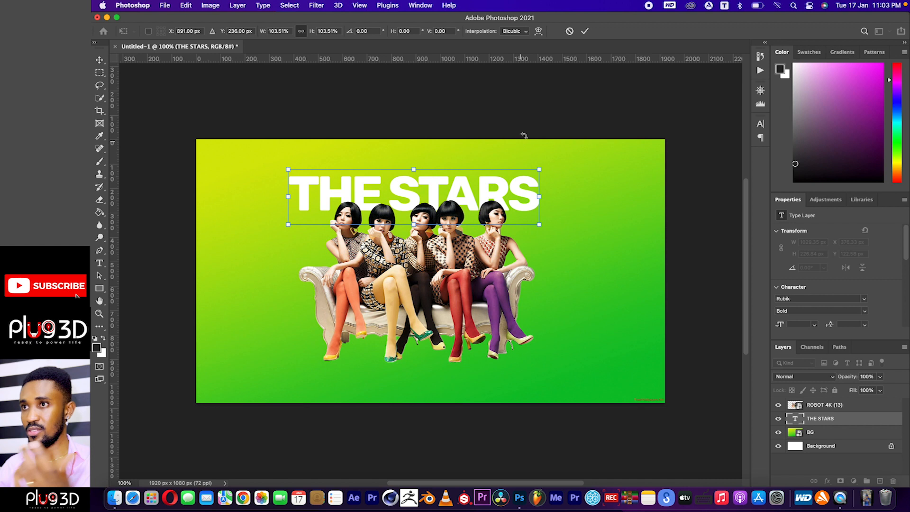
left_click(587, 30)
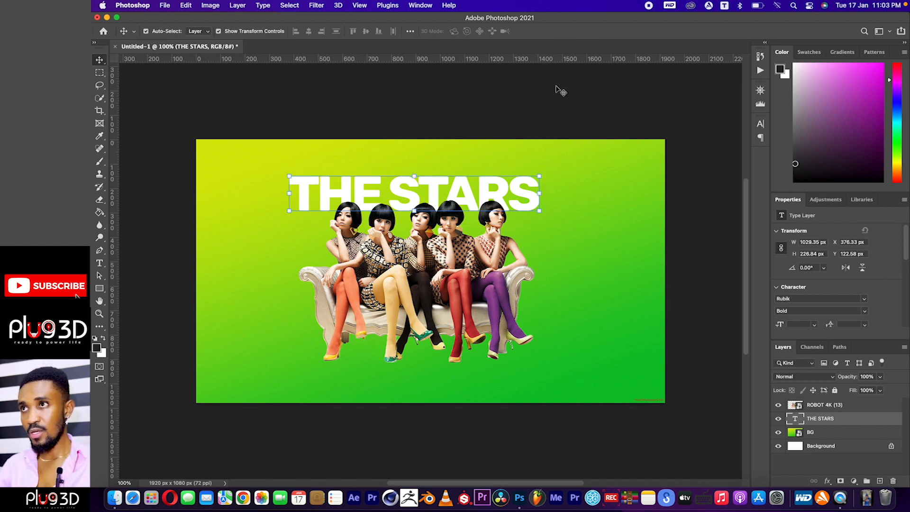
left_click(536, 114)
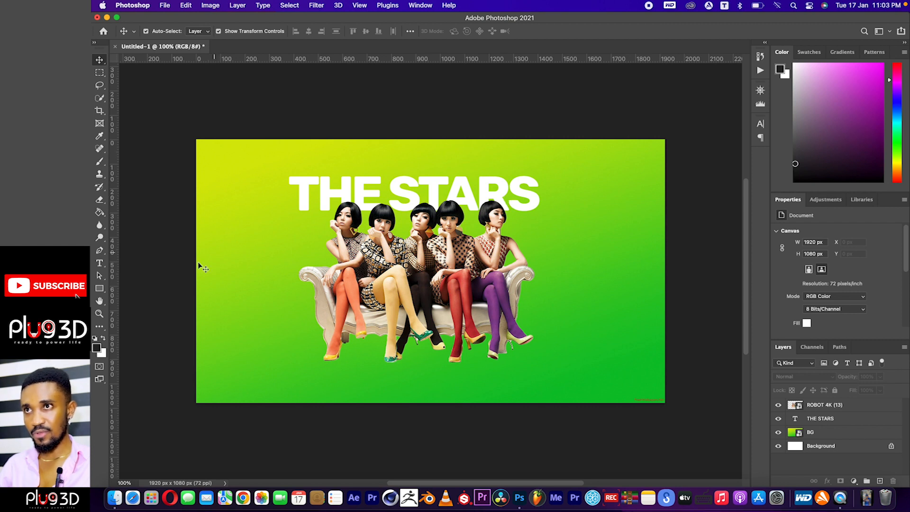
Add a horizontal text layer reading WE ARE THE BOSSES above the THE STARS title.
left_click(99, 263)
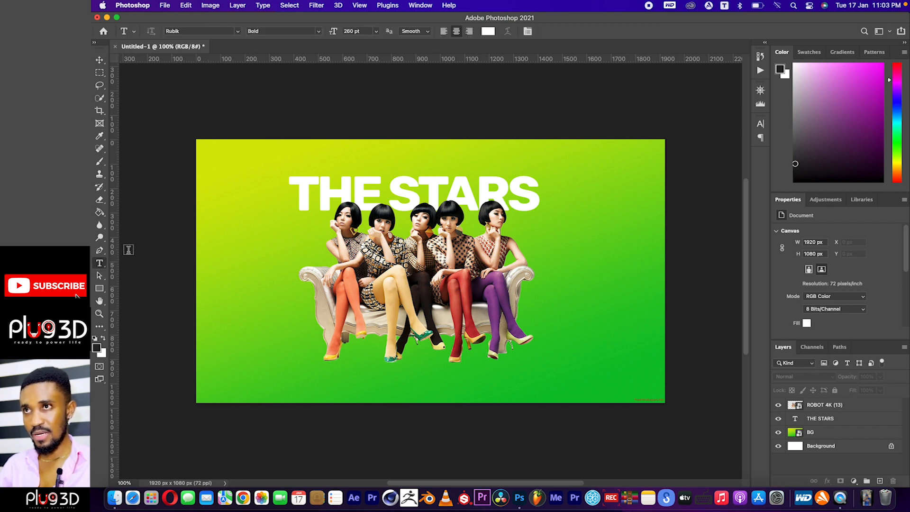
left_click(349, 163)
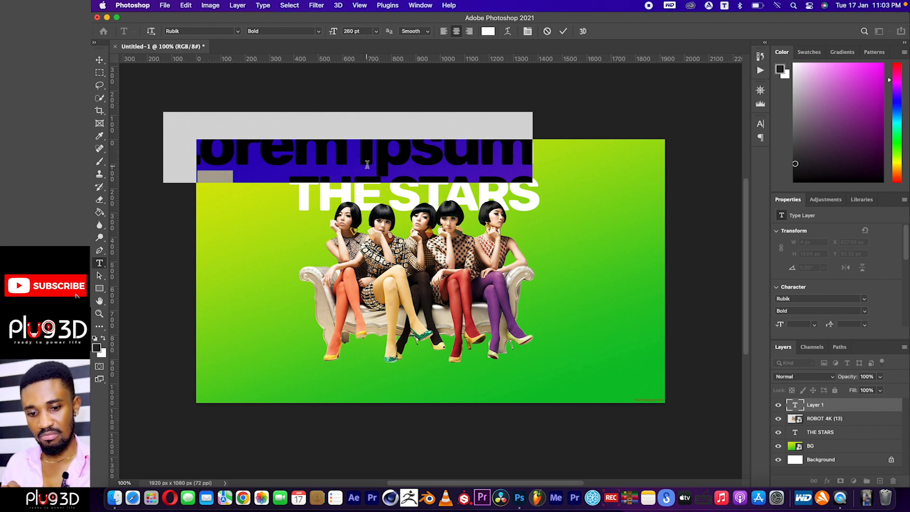
type("W")
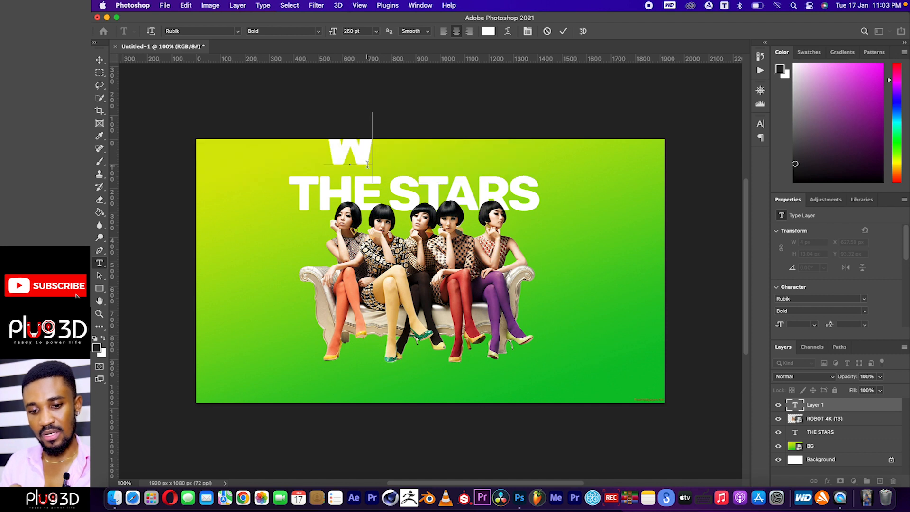
type("E ARE")
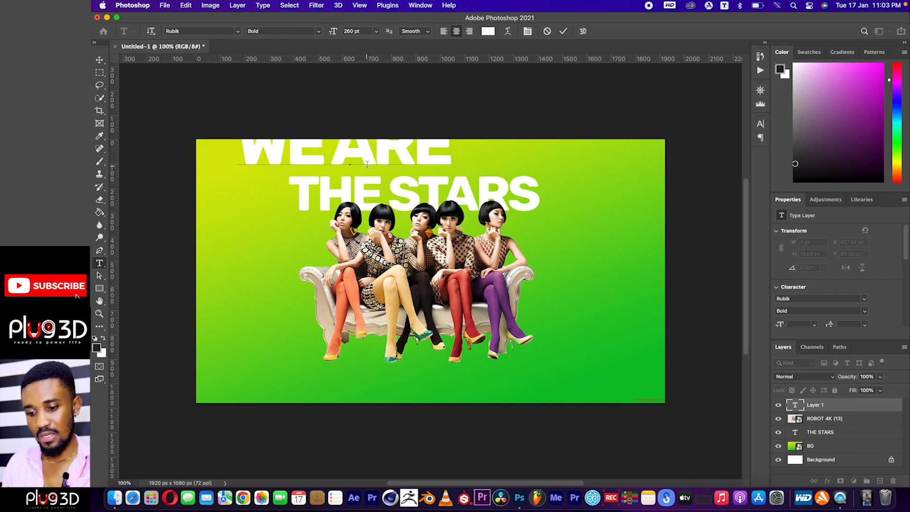
type(" THE BUSSES")
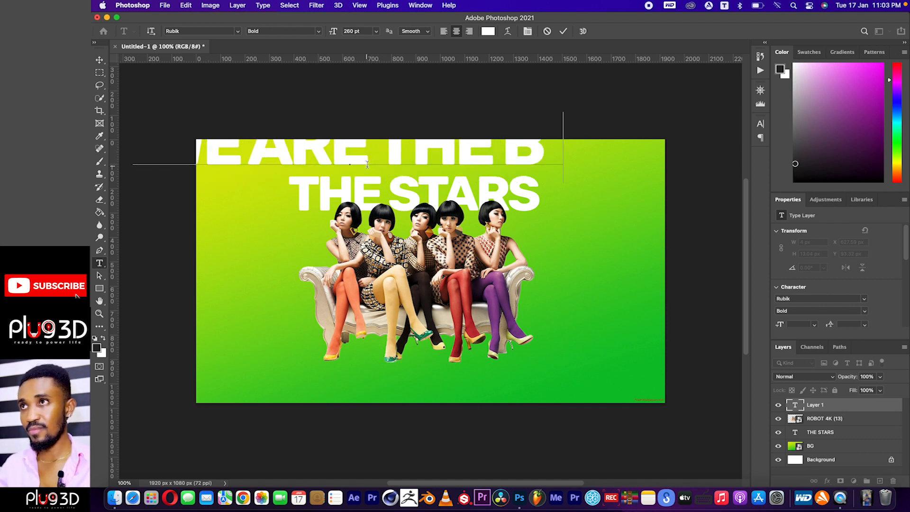
left_click(563, 31)
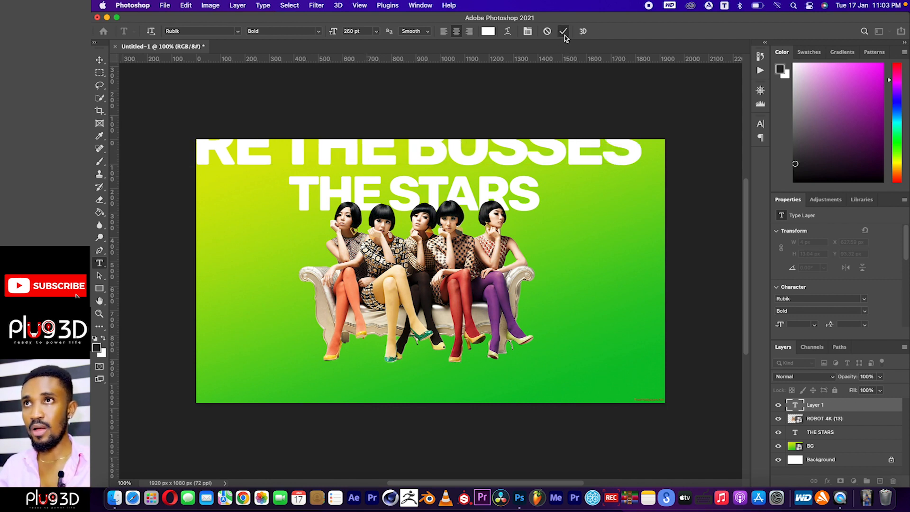
Set the WE ARE THE BOSSES text to Rubik Light at 62 pt.
left_click(316, 32)
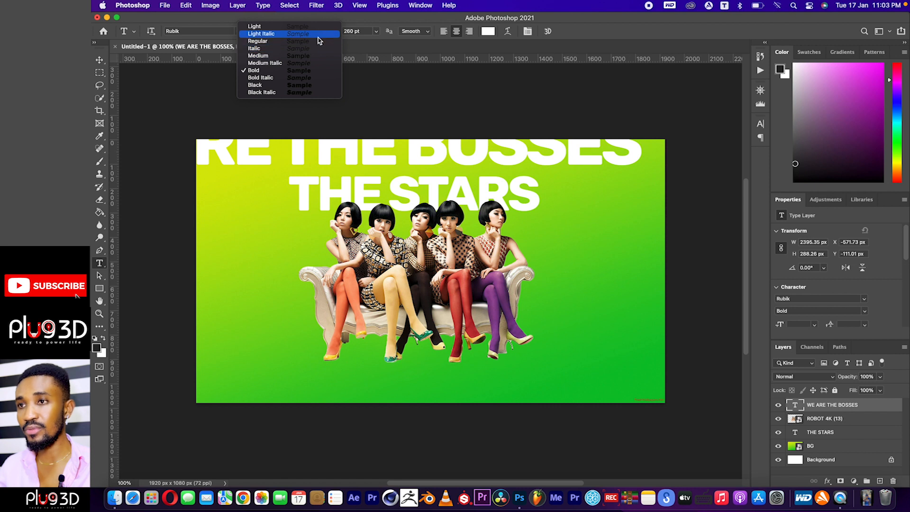
left_click(316, 27)
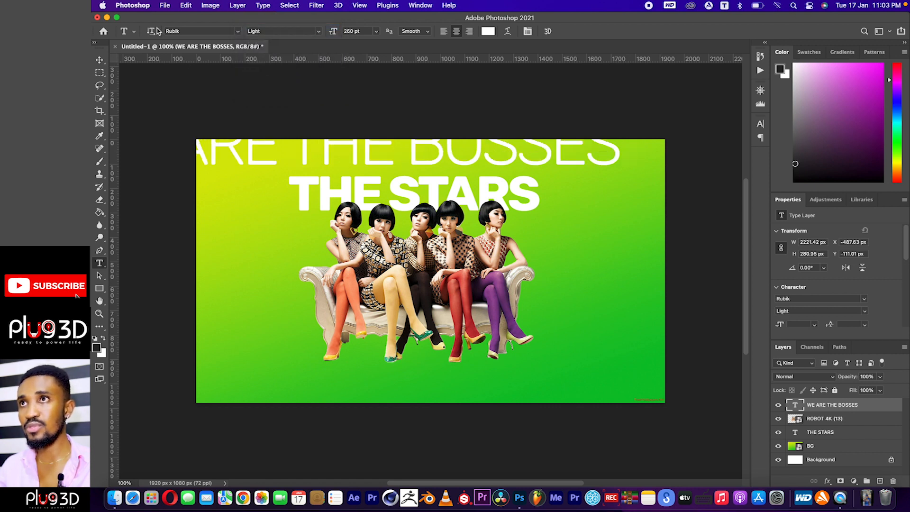
left_click_drag(333, 34, 250, 49)
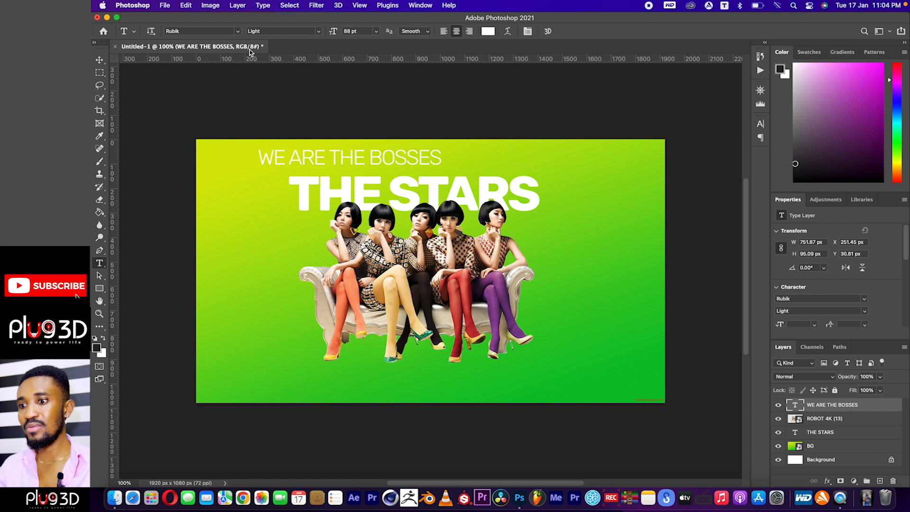
left_click_drag(325, 34, 322, 34)
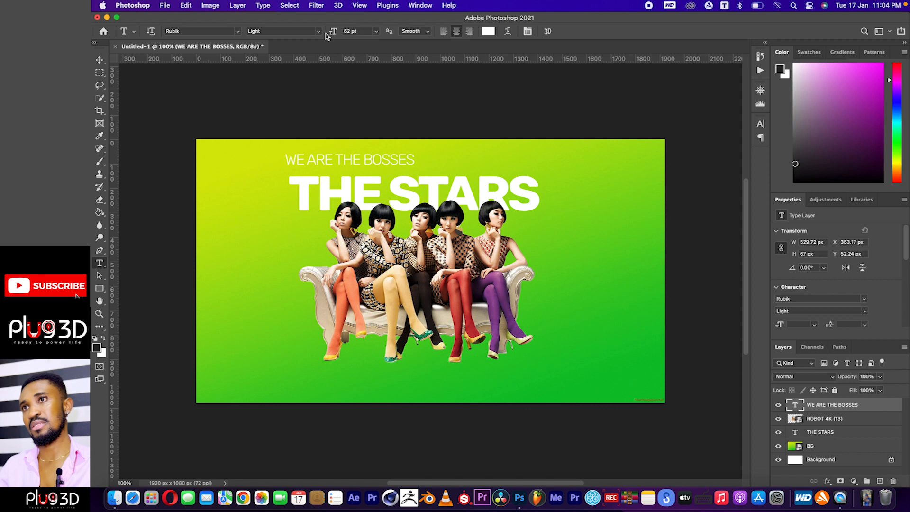
Move the WE ARE THE BOSSES text to about X 598, Y 82 px, centred just above THE STARS.
left_click(100, 60)
left_click_drag(380, 157, 435, 164)
key("Down")
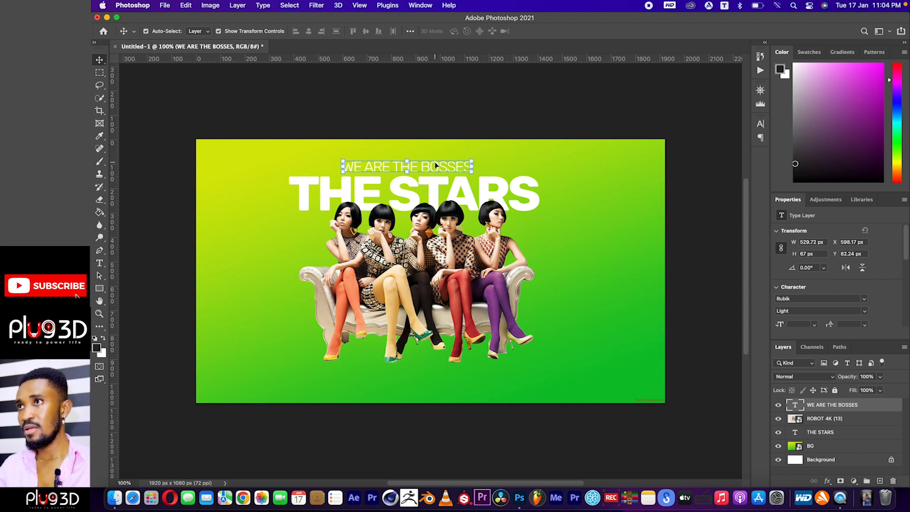
Hide the Properties panel to leave more room for the layer list.
left_click(760, 90)
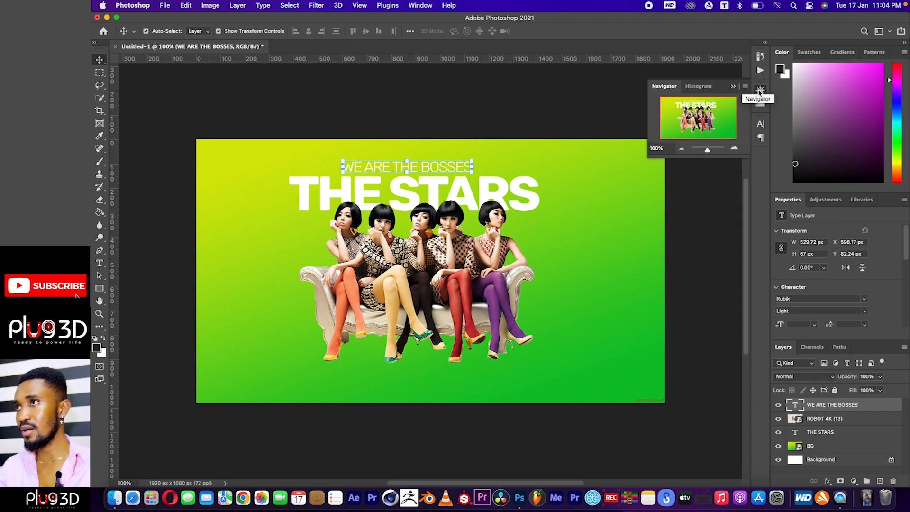
left_click(760, 124)
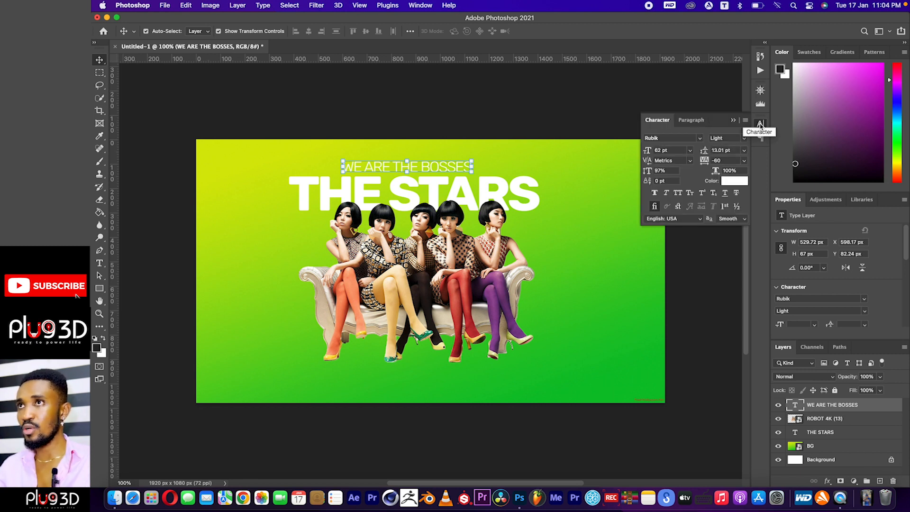
left_click(760, 124)
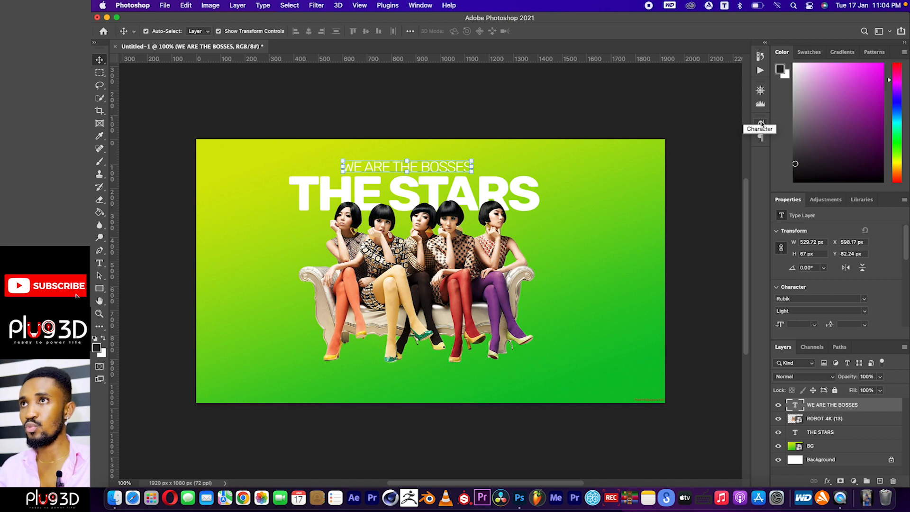
left_click(414, 6)
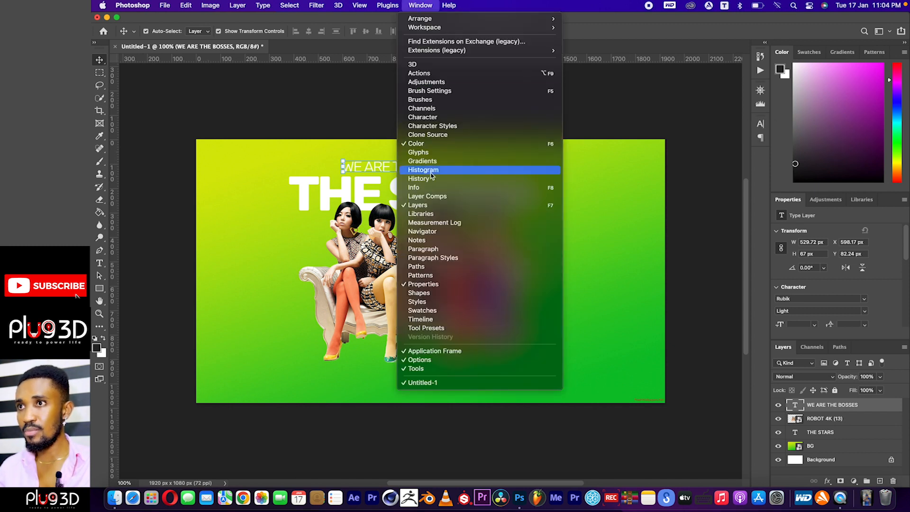
left_click(446, 287)
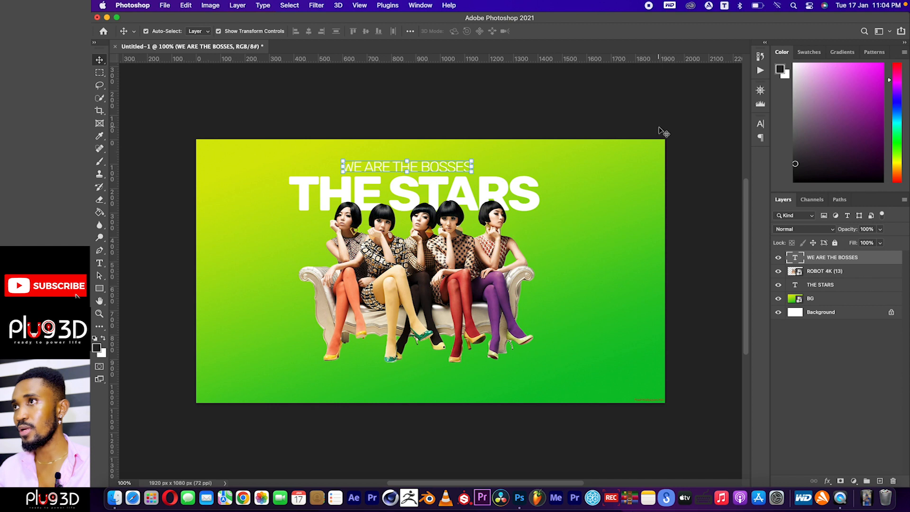
Examine the Character and Paragraph settings of the WE ARE THE BOSSES text and hide them again.
left_click(760, 124)
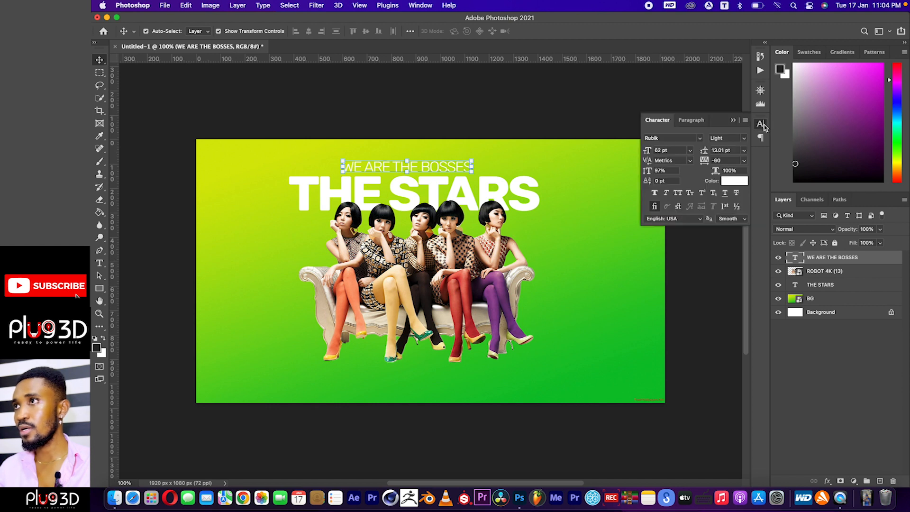
left_click(691, 120)
left_click(760, 124)
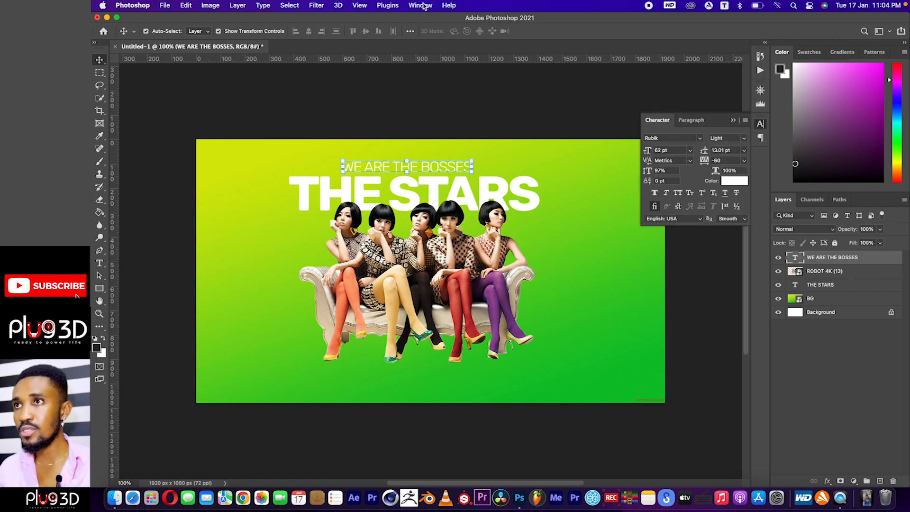
left_click(421, 5)
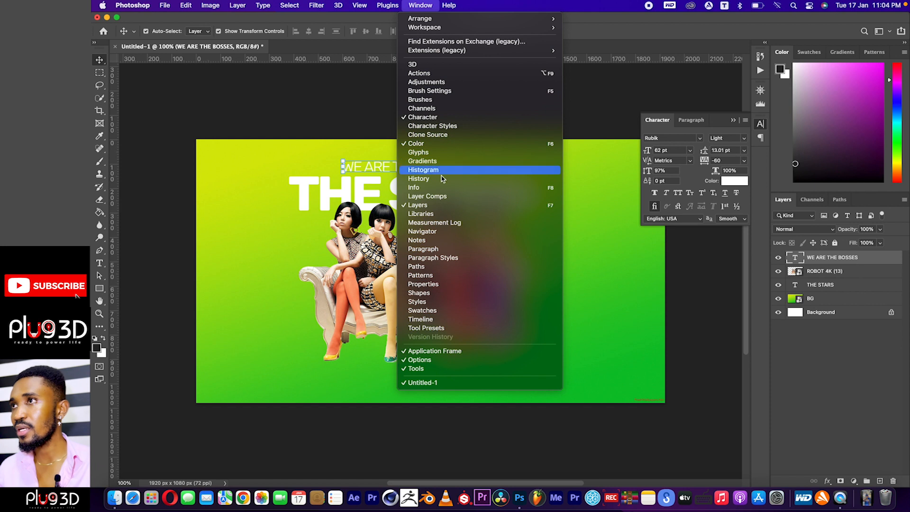
left_click(447, 250)
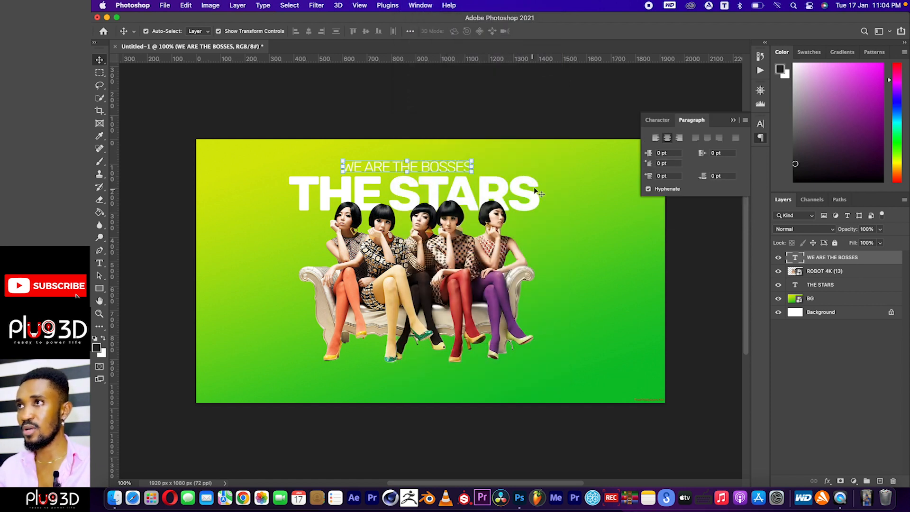
left_click(658, 121)
left_click(697, 123)
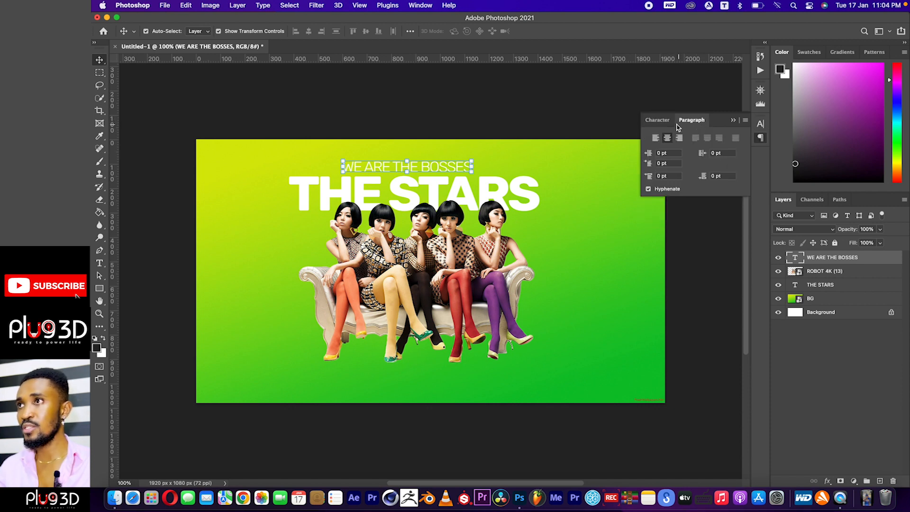
left_click(657, 121)
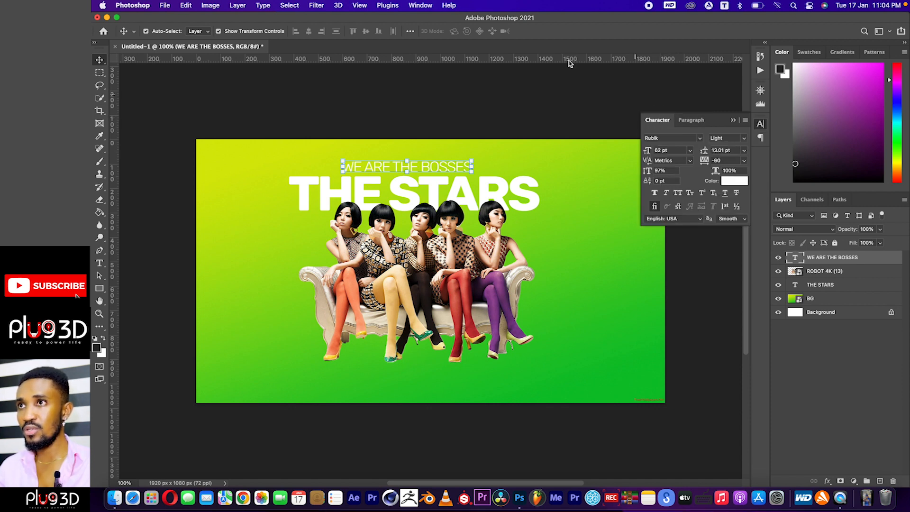
left_click(428, 5)
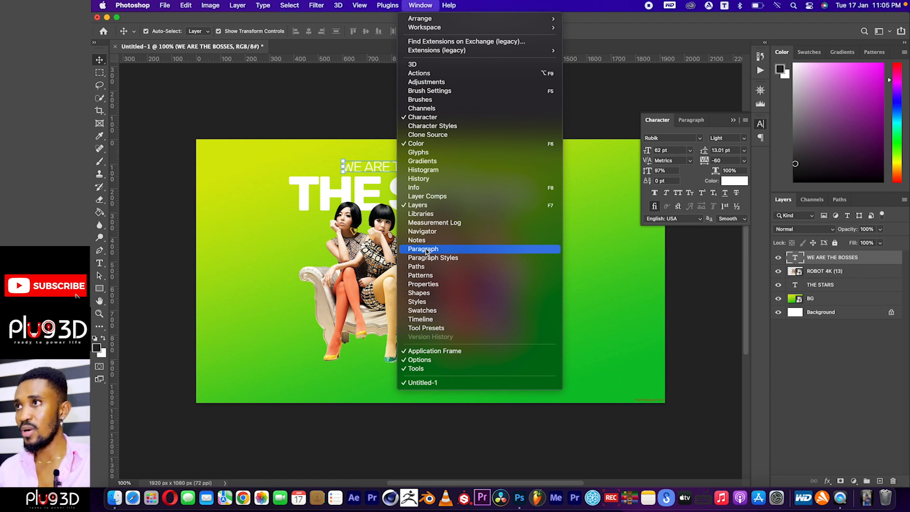
left_click(426, 117)
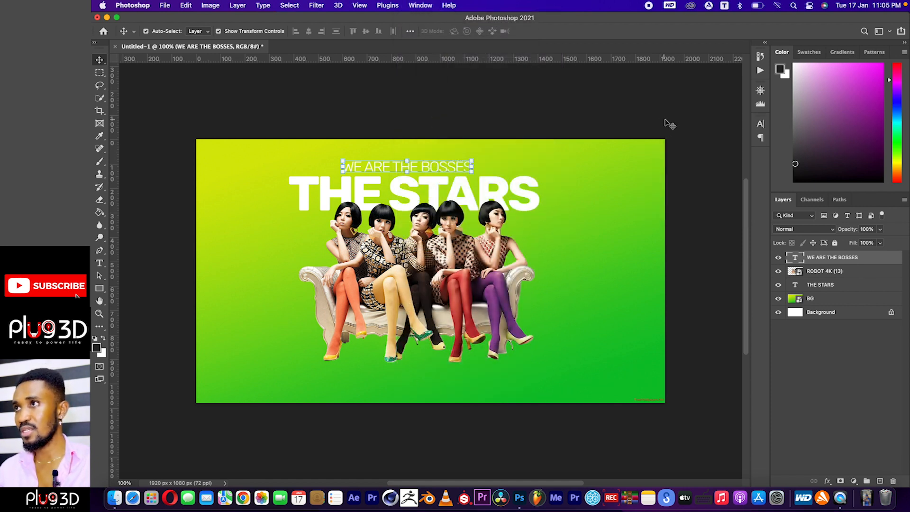
Widen the letter spacing of the WE ARE THE BOSSES text by setting its tracking to 200.
left_click(760, 124)
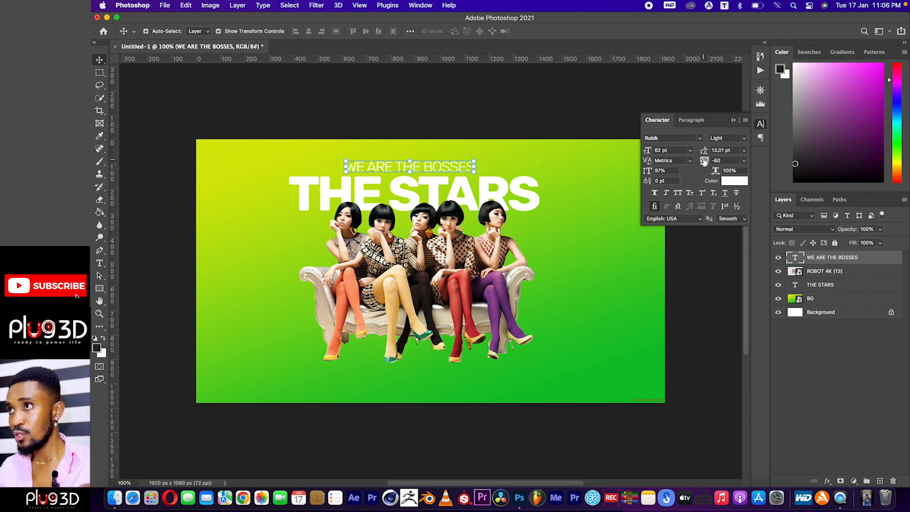
left_click(704, 162)
left_click_drag(704, 162, 710, 161)
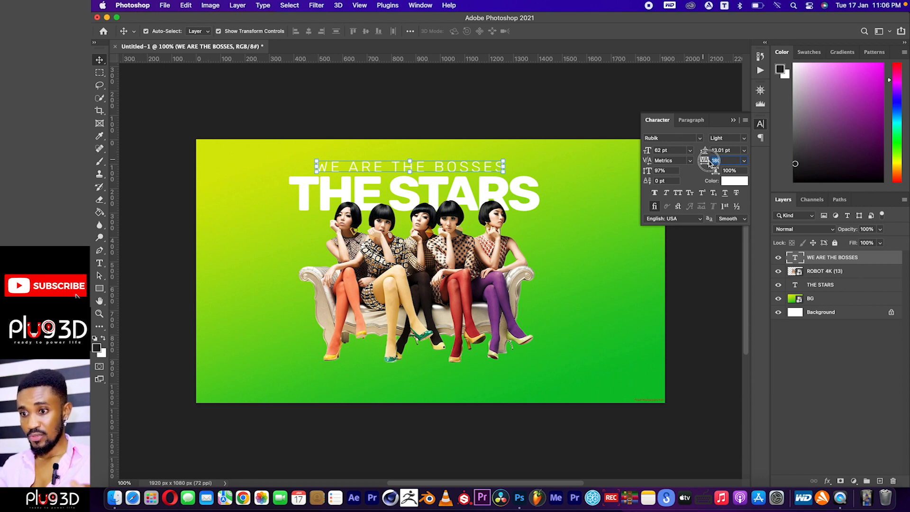
left_click_drag(710, 161, 711, 162)
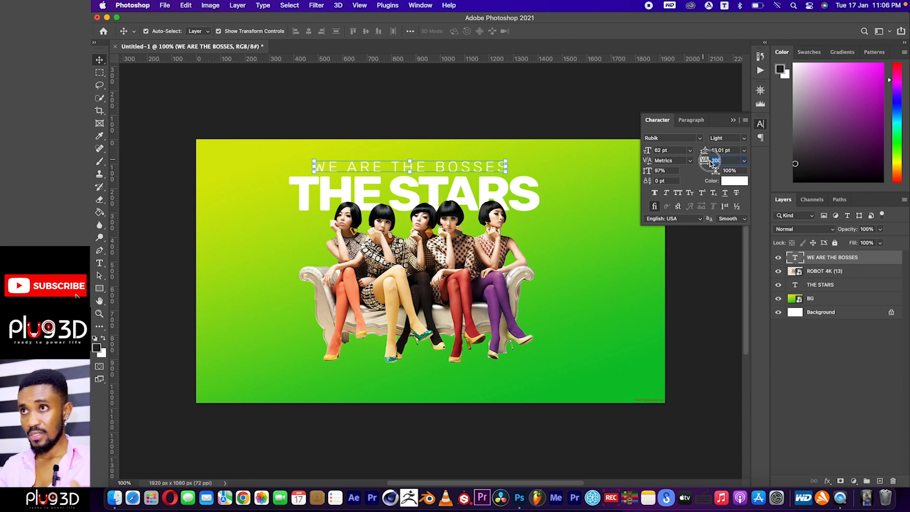
Reduce the WE ARE THE BOSSES text to a font size of 59 pt.
left_click(99, 263)
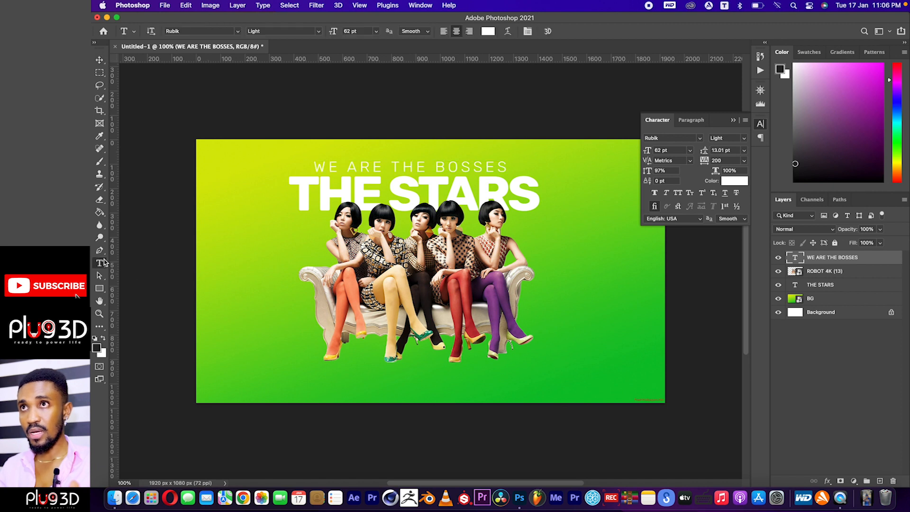
left_click_drag(334, 34, 334, 33)
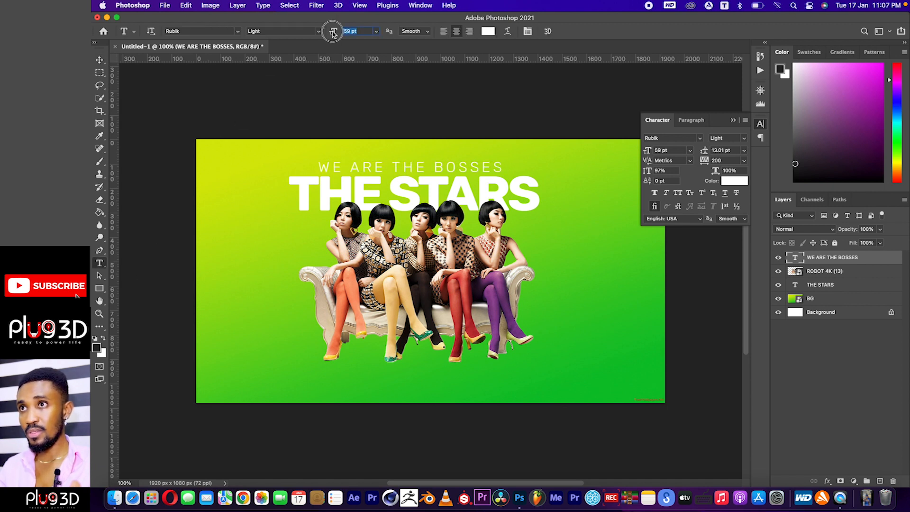
left_click(99, 61)
left_click(453, 165)
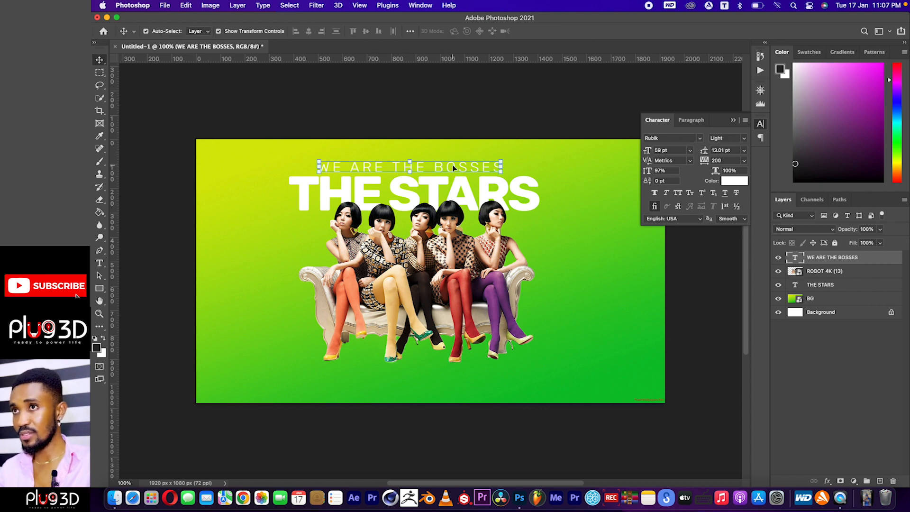
left_click(496, 117)
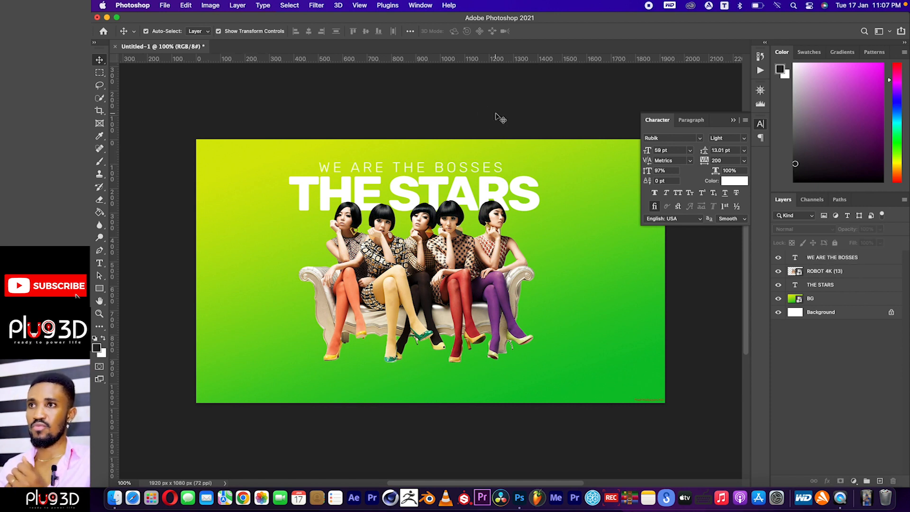
Duplicate the WE ARE THE BOSSES text and place the copy just below the seated women, near the canvas's lower edge.
left_click(448, 167)
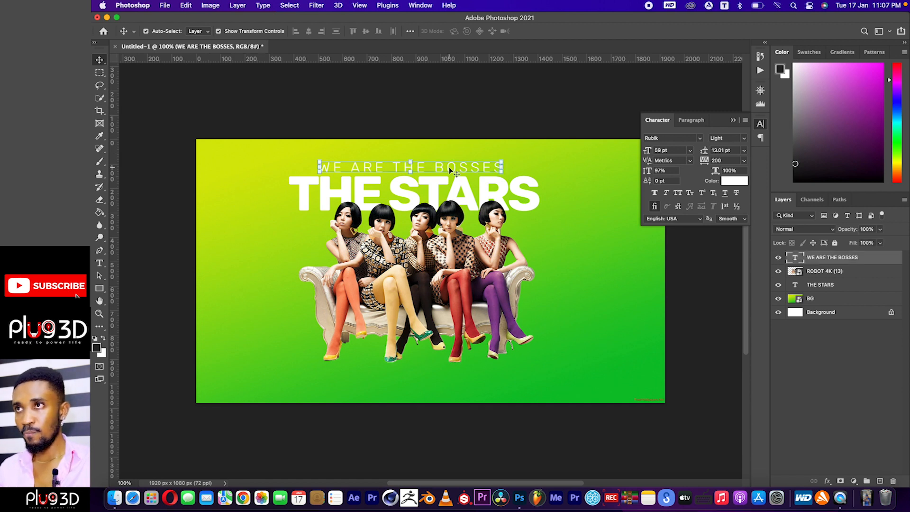
left_click(471, 126)
left_click(445, 171)
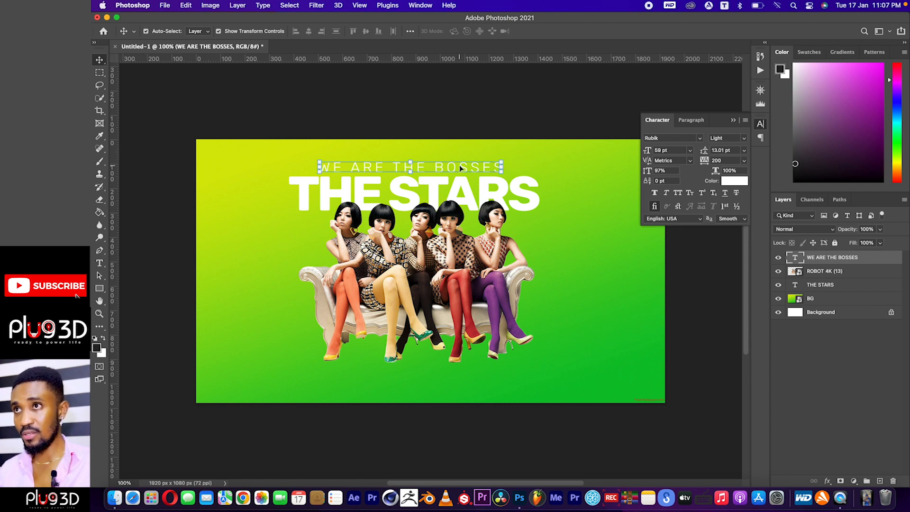
key("super")
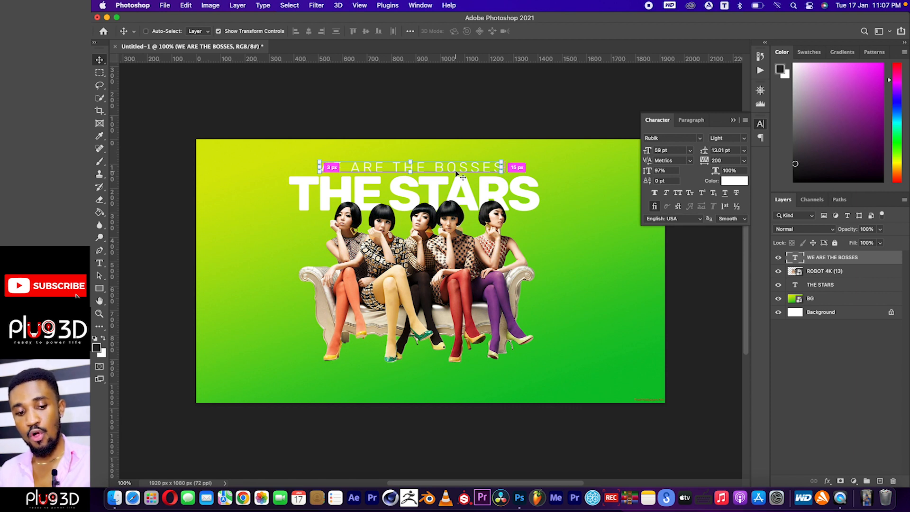
left_click_drag(456, 173, 462, 381)
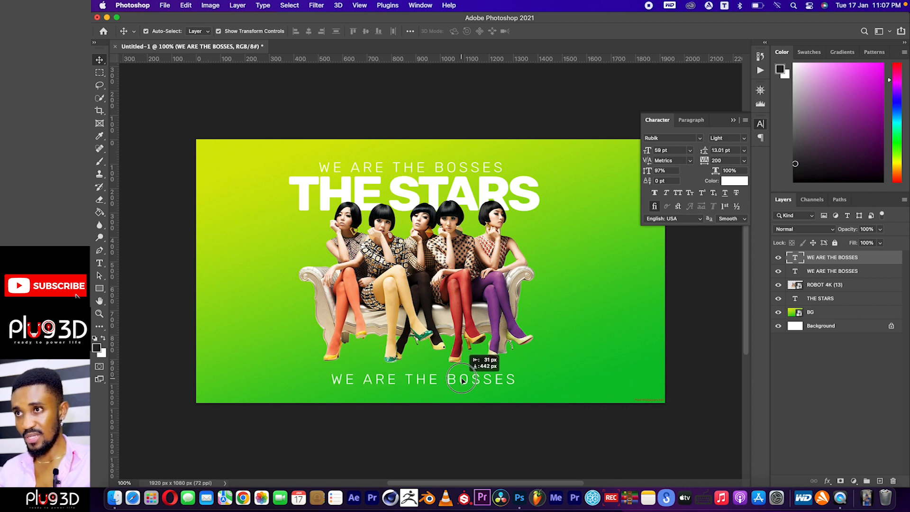
left_click_drag(462, 381, 463, 381)
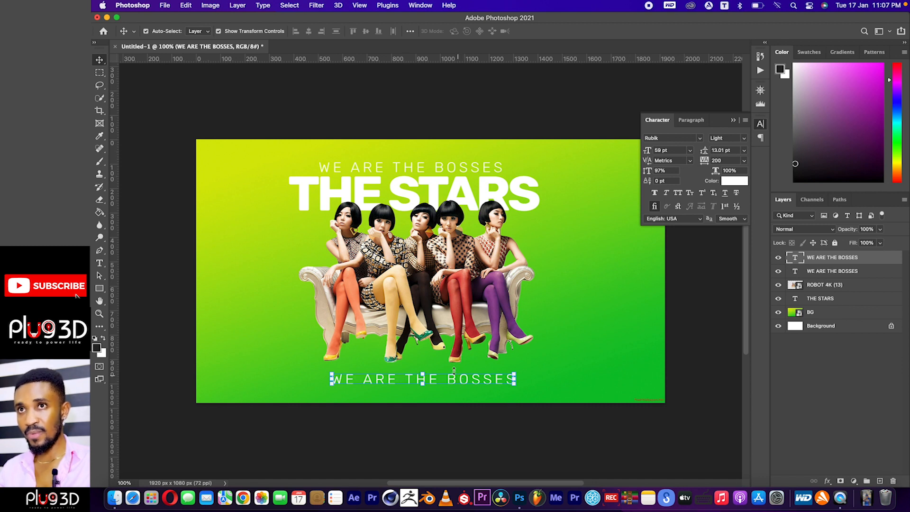
Replace the wording of the copied text below the women with DON'T MESS WITH US.
left_click(100, 263)
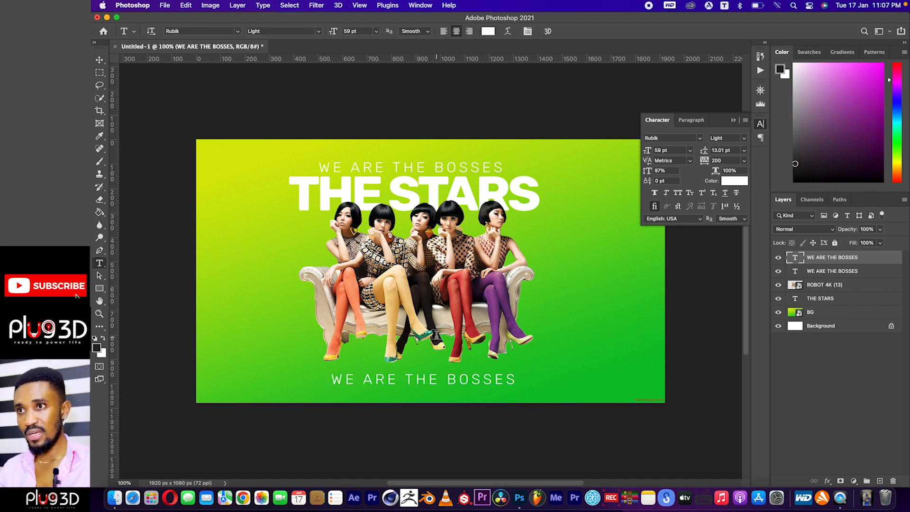
triple_click(416, 379)
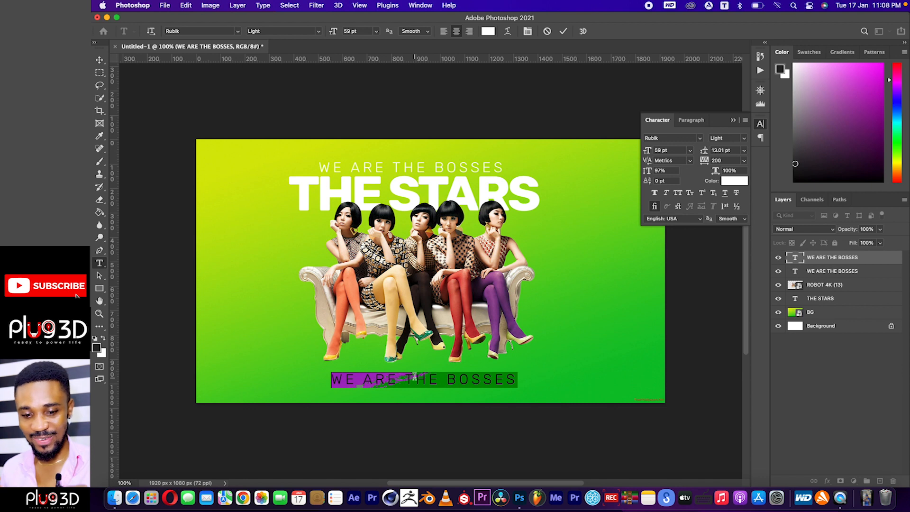
type("DON")
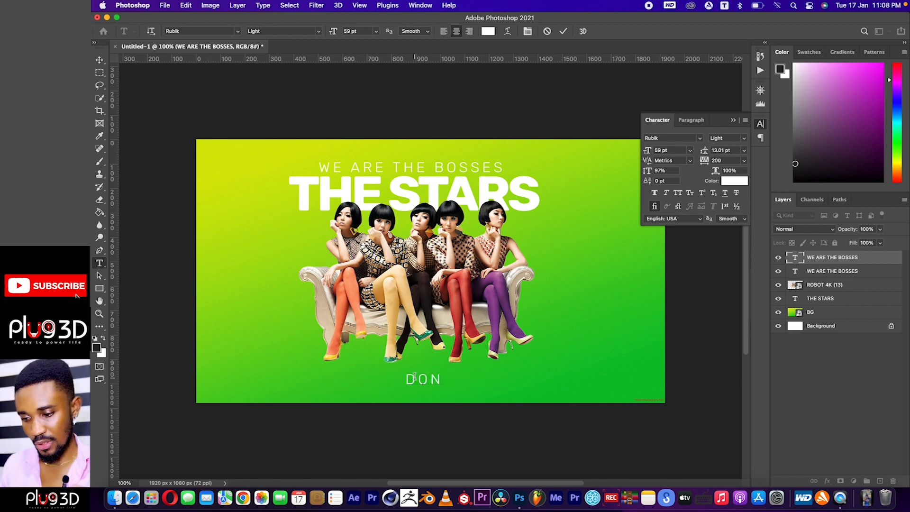
type("'T")
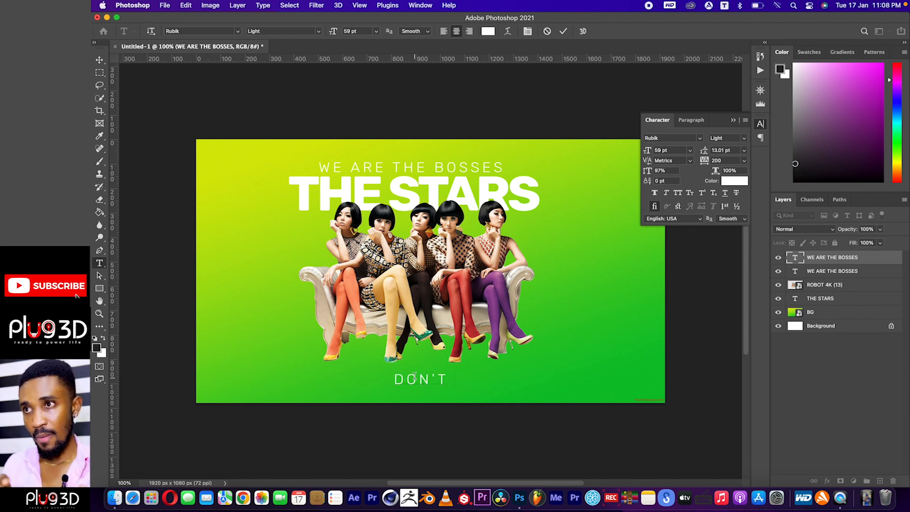
type(" MESS")
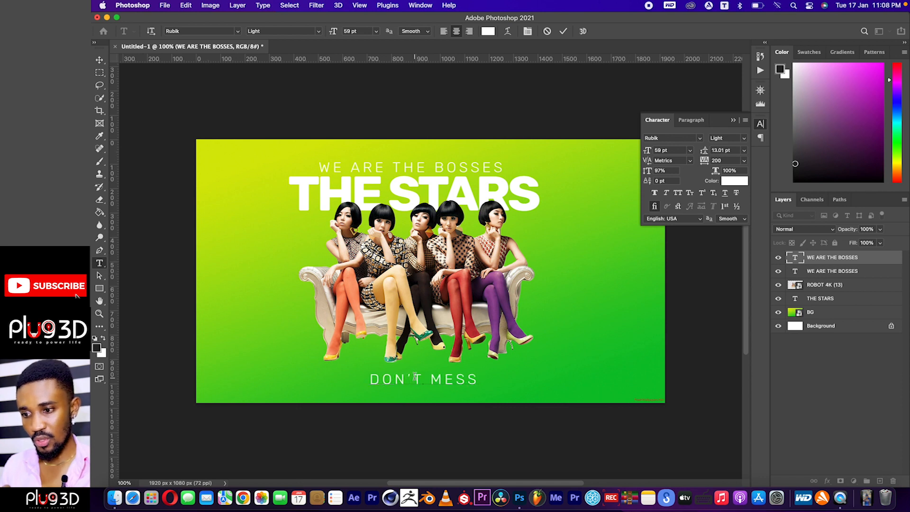
type(" WITH US")
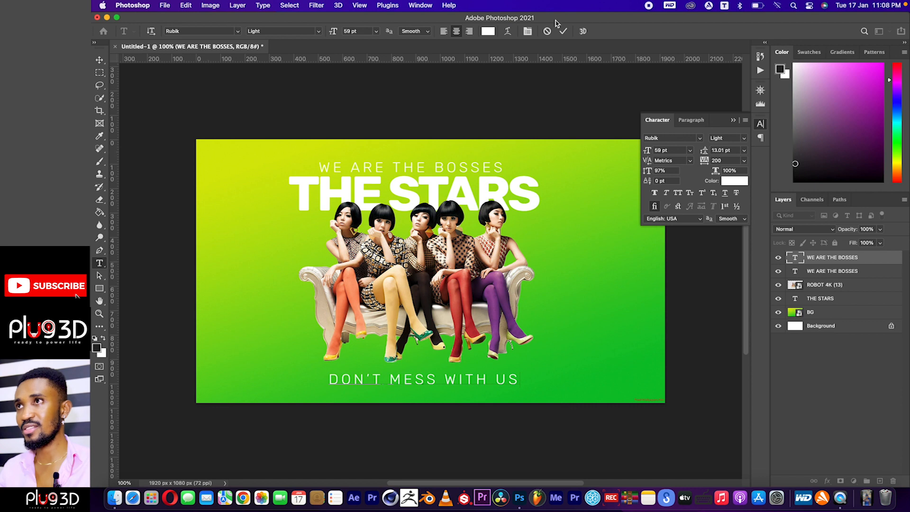
left_click(563, 31)
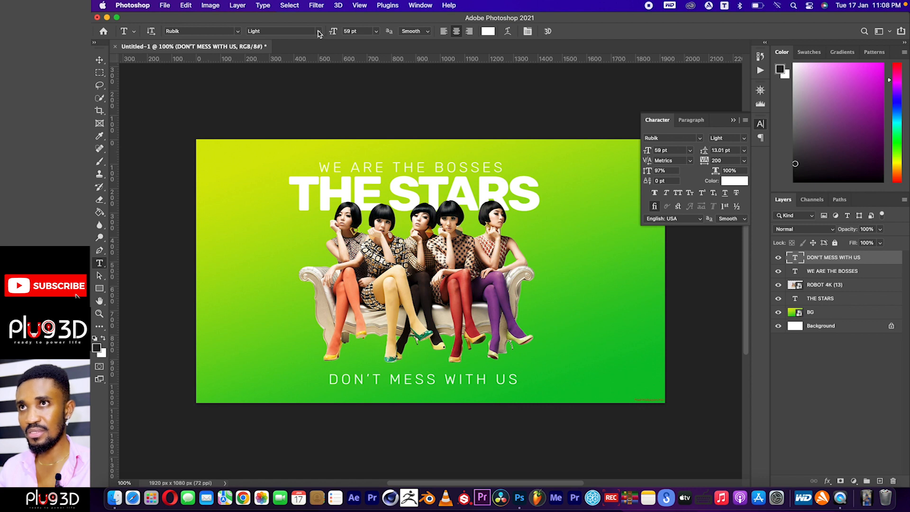
Set the DON'T MESS WITH US text to the Medium font style at 47 pt.
left_click(318, 32)
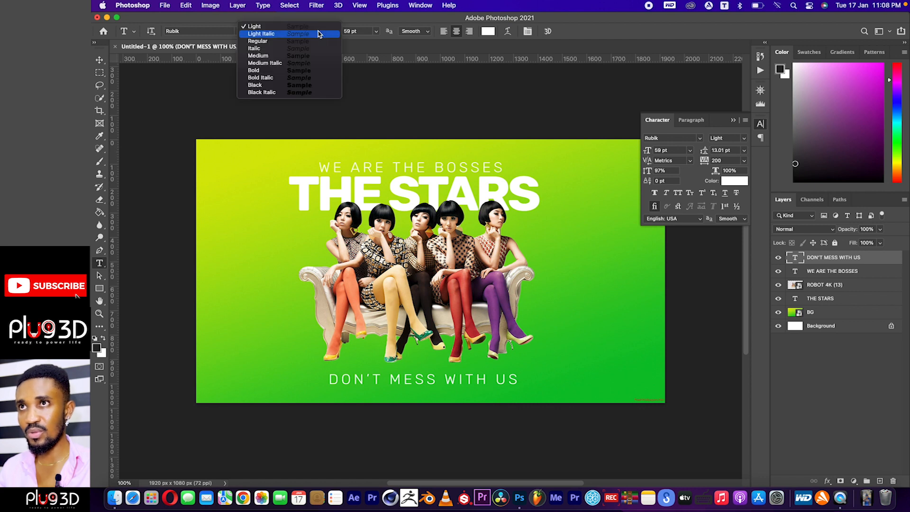
left_click(305, 56)
left_click_drag(331, 32, 327, 34)
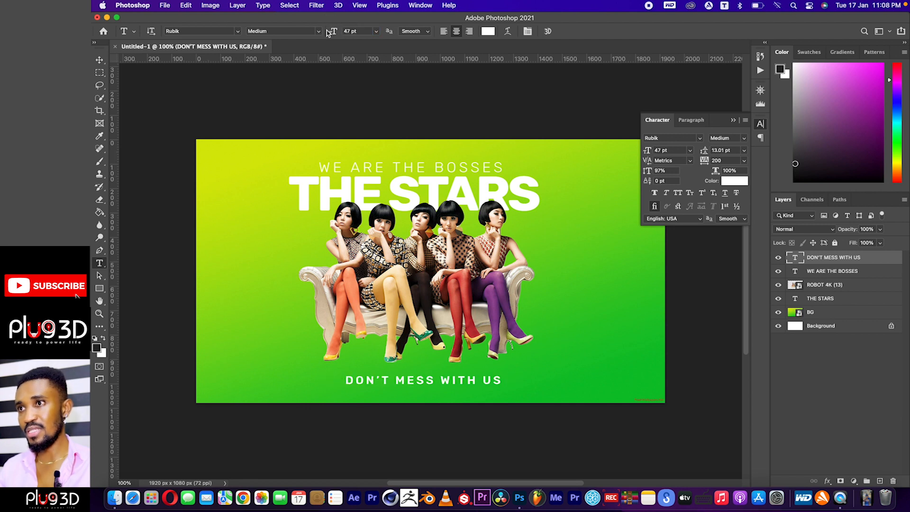
Shift the DON'T MESS WITH US text slightly left so it sits centred beneath the women and the title.
left_click(99, 60)
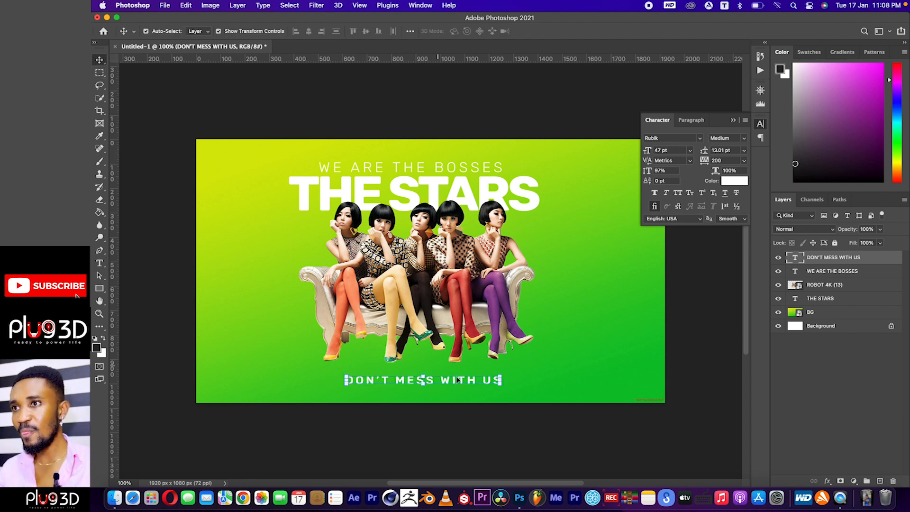
left_click_drag(474, 384, 468, 383)
key("Right")
key("Right")
key("Right")
key("Right")
key("Right")
key("Right")
key("Right")
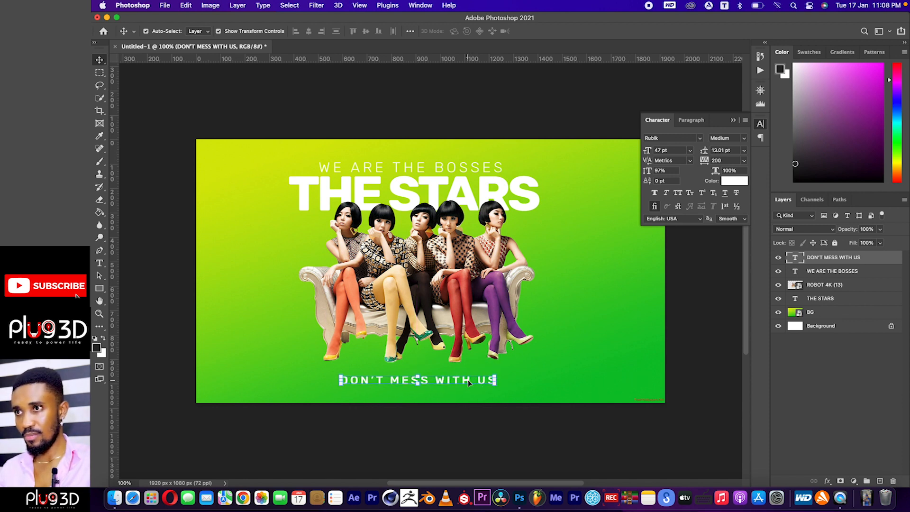
Lock the BG gradient layer and deselect it.
left_click(555, 344)
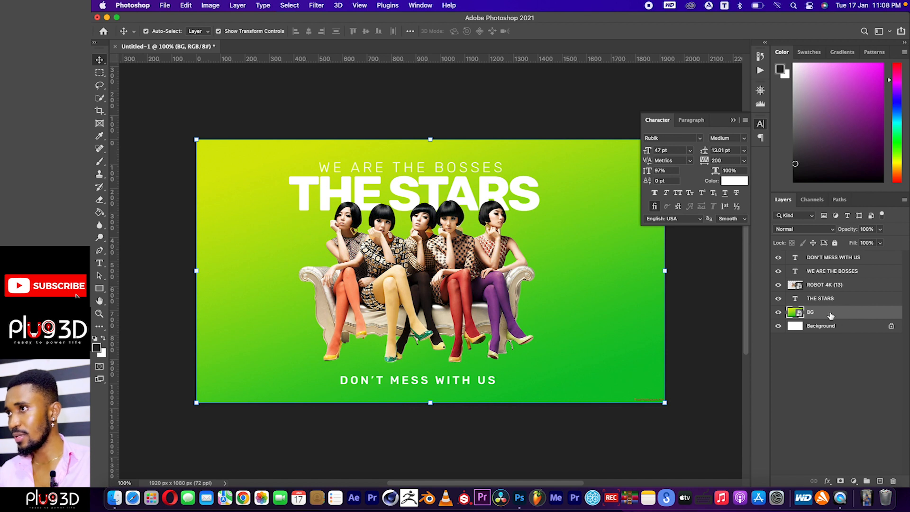
left_click(835, 243)
left_click(611, 245)
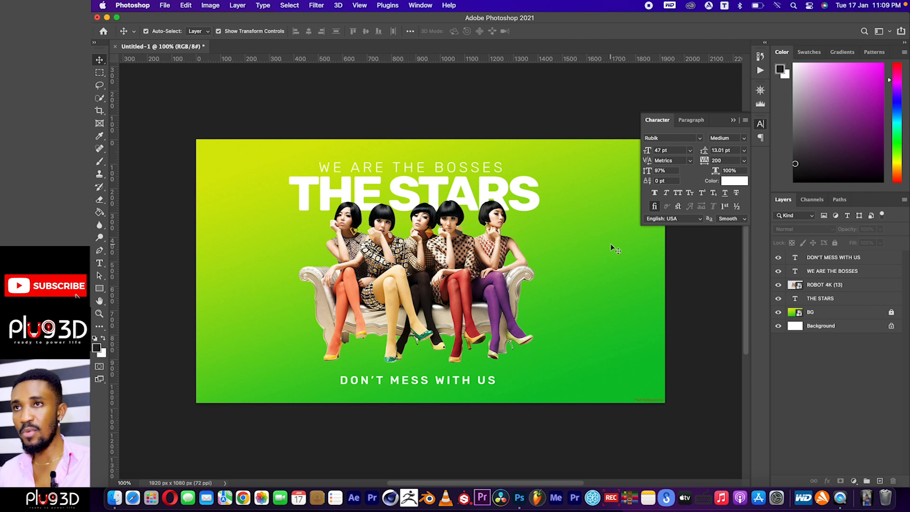
Move the three texts and the women together to the left part of the canvas, leaving a small left margin.
left_click_drag(557, 158, 314, 394)
left_click_drag(397, 271, 318, 277)
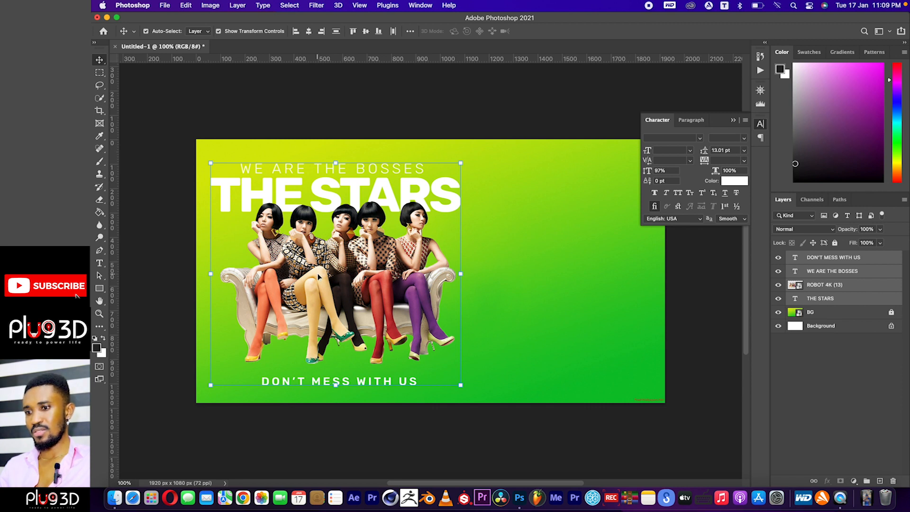
key("Down")
key("Down")
key("Down")
key("Down")
key("Down")
key("Down")
key("Down")
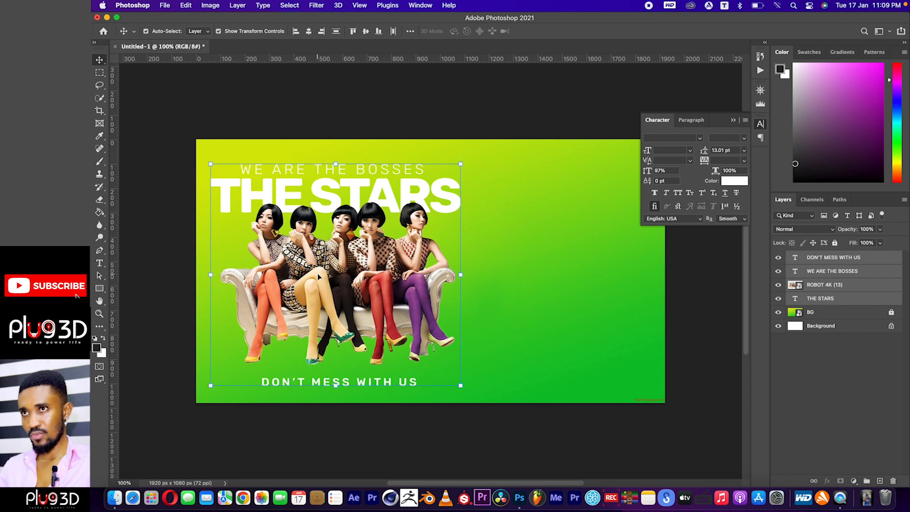
key("Left")
key("Left")
key("Left")
key("Left")
key("Left")
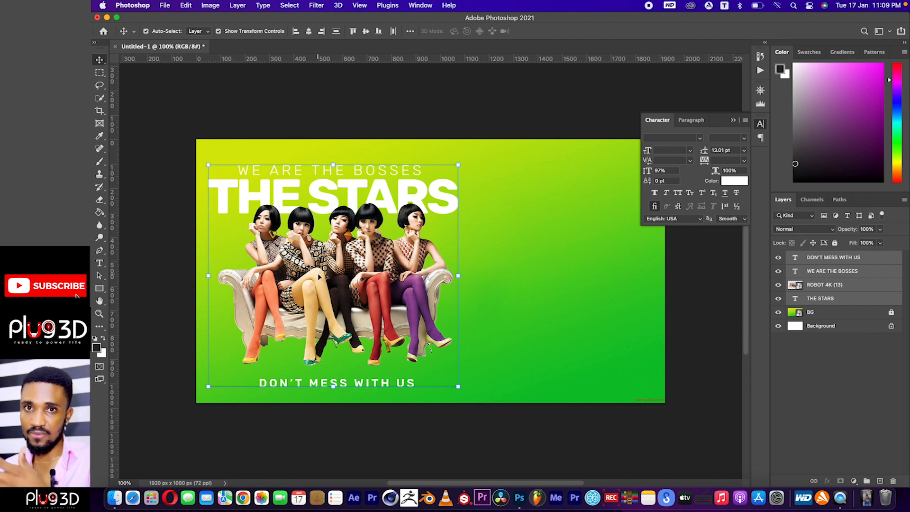
left_click(402, 122)
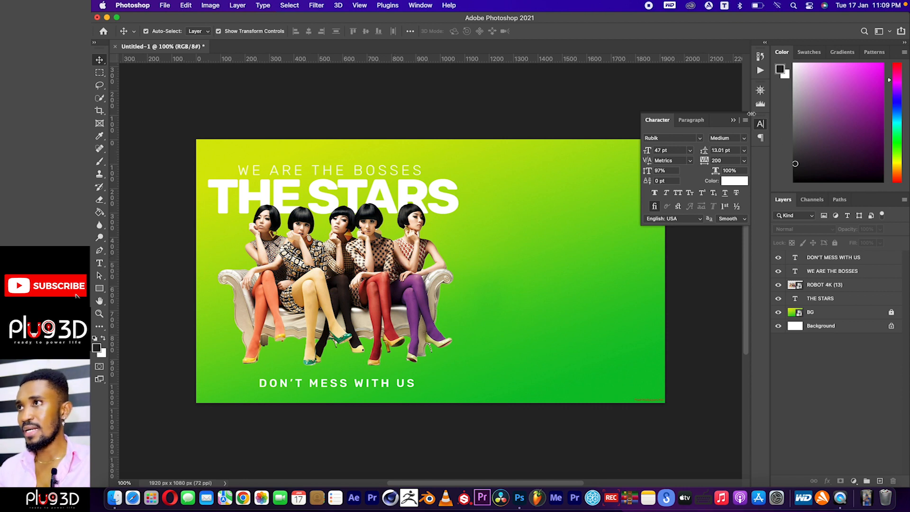
Hide the Character panel and show the Navigator.
left_click(760, 125)
left_click(760, 90)
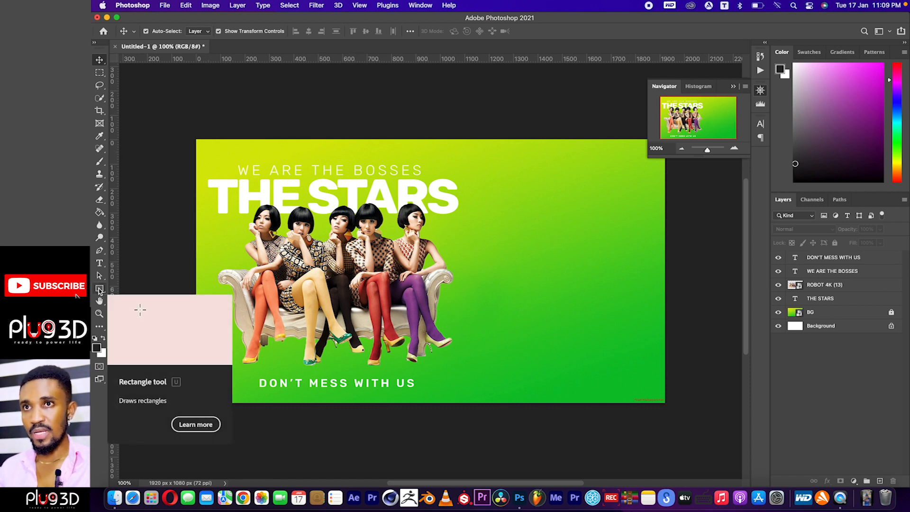
Draw a rectangle about 794 x 1383 px over the canvas's right part, from X 1148, Y -37 px.
left_click(100, 289)
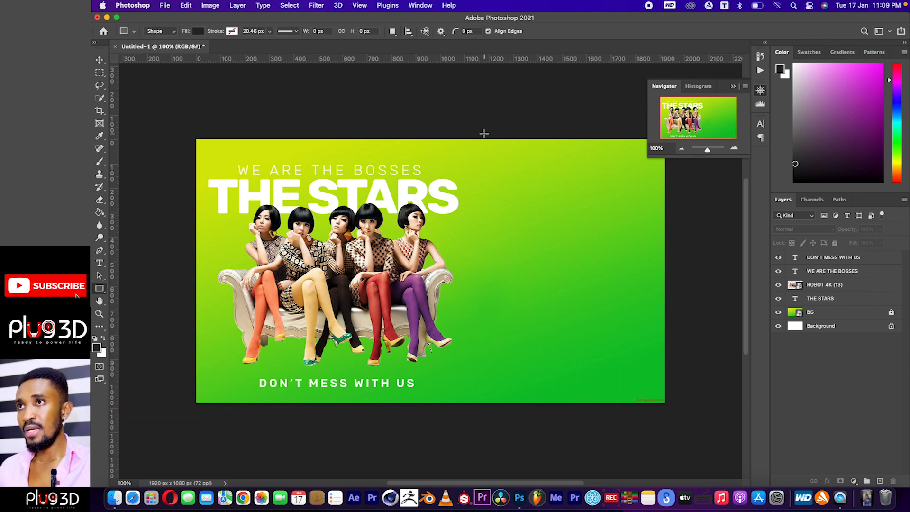
left_click(476, 131)
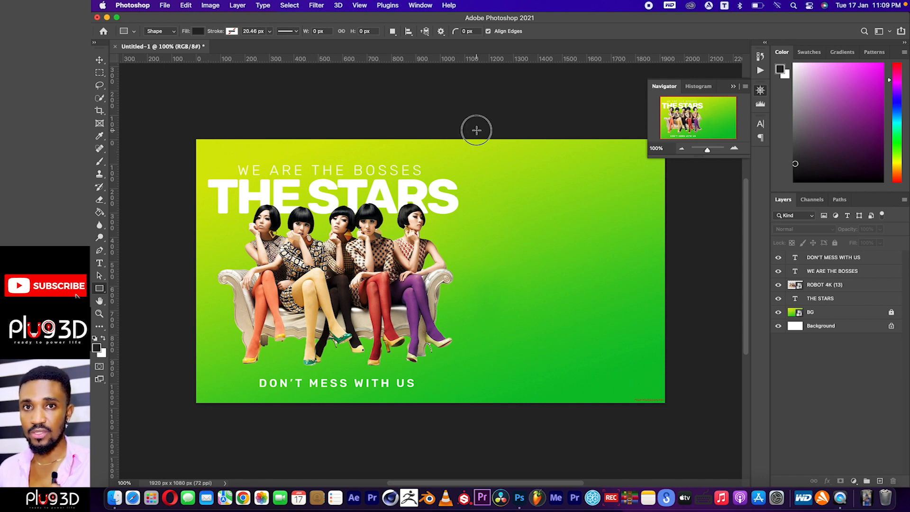
left_click_drag(476, 130, 669, 468)
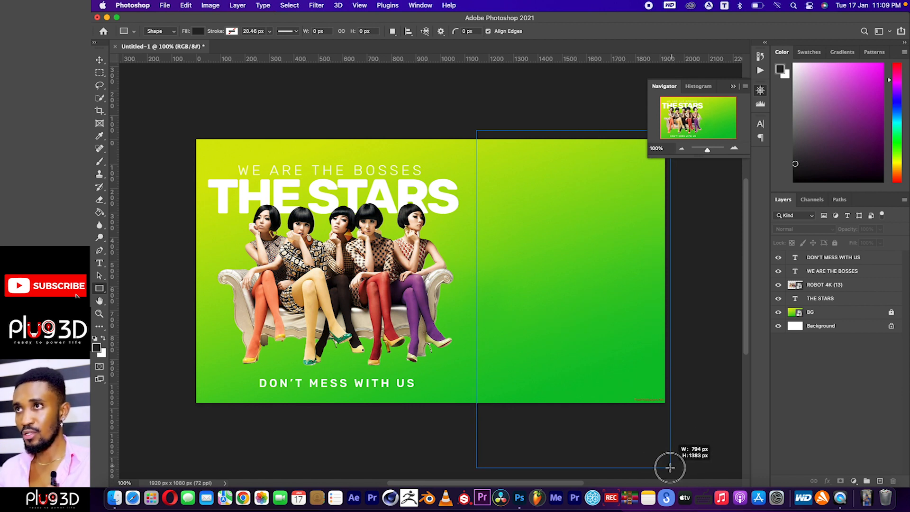
left_click_drag(669, 468, 670, 467)
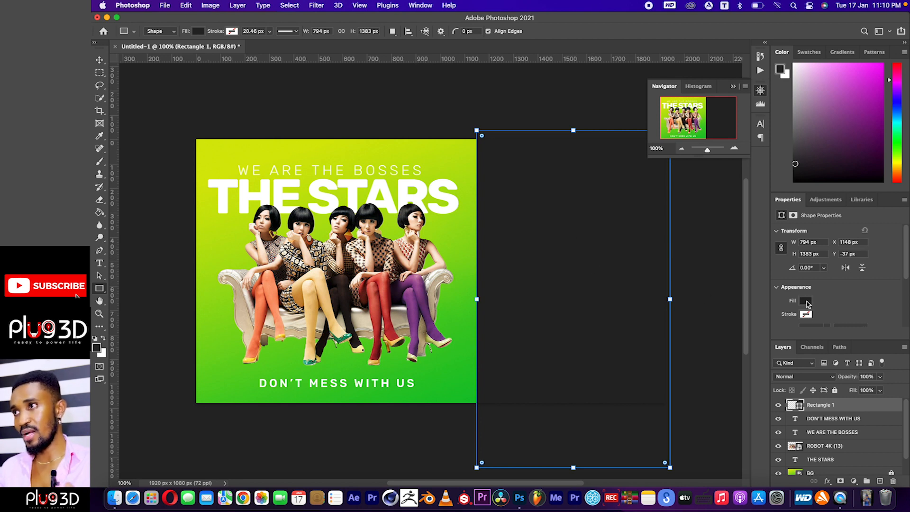
Change the rectangle's fill colour to white, ffffff.
left_click(198, 32)
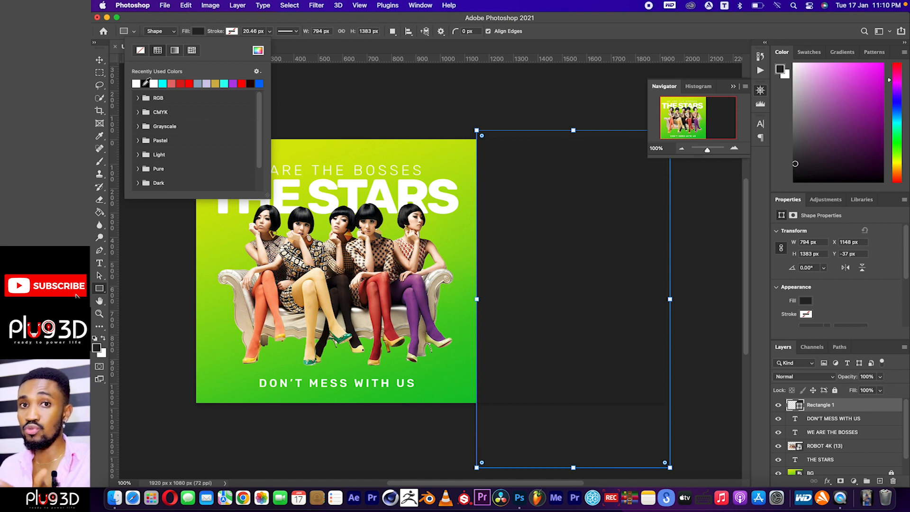
left_click(257, 51)
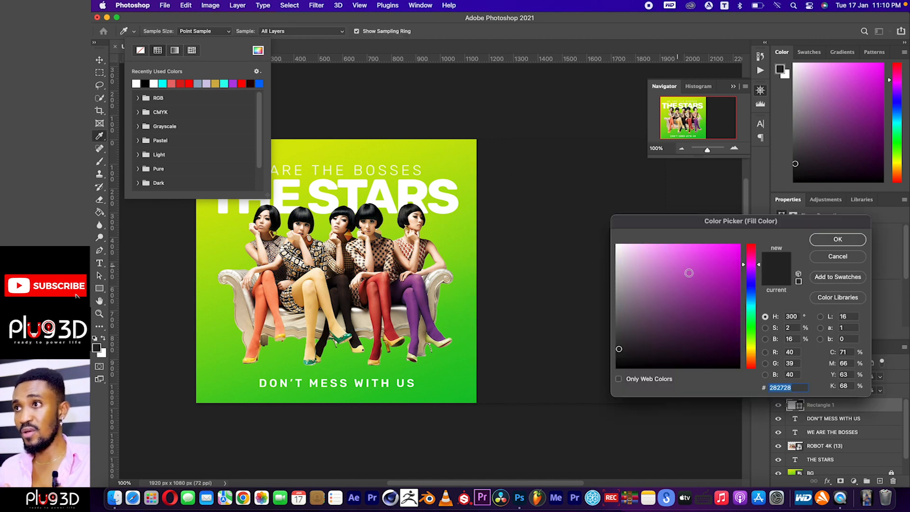
left_click_drag(640, 267, 593, 223)
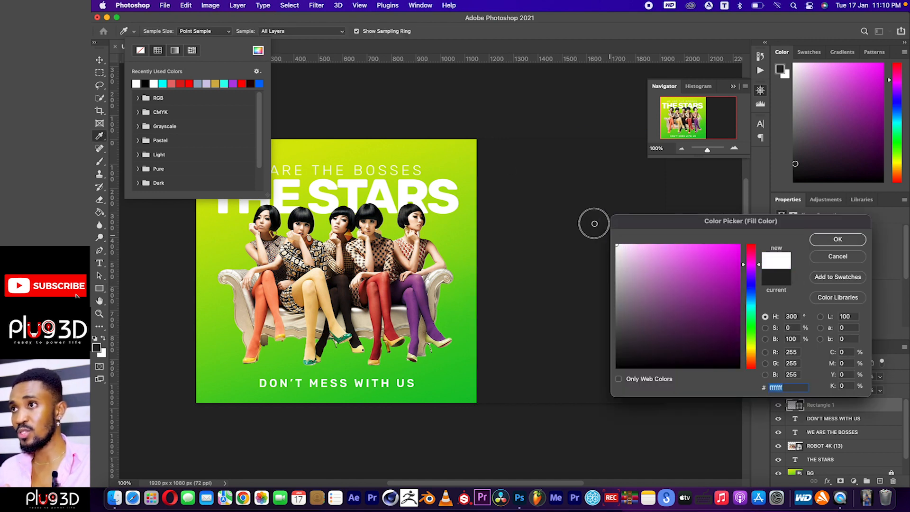
left_click(858, 238)
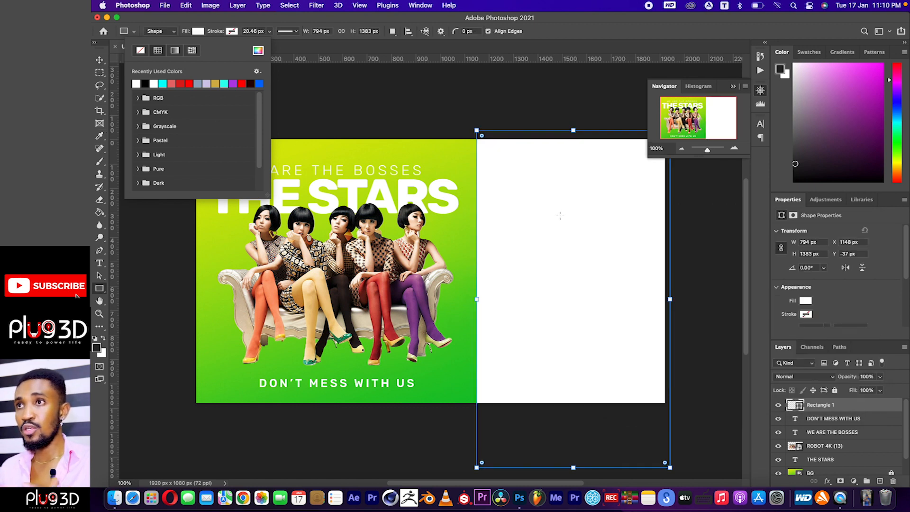
Hide the Navigator and rotate the white rectangle about 17.4° clockwise, shifting it slightly up and right, clear of the women.
left_click(99, 62)
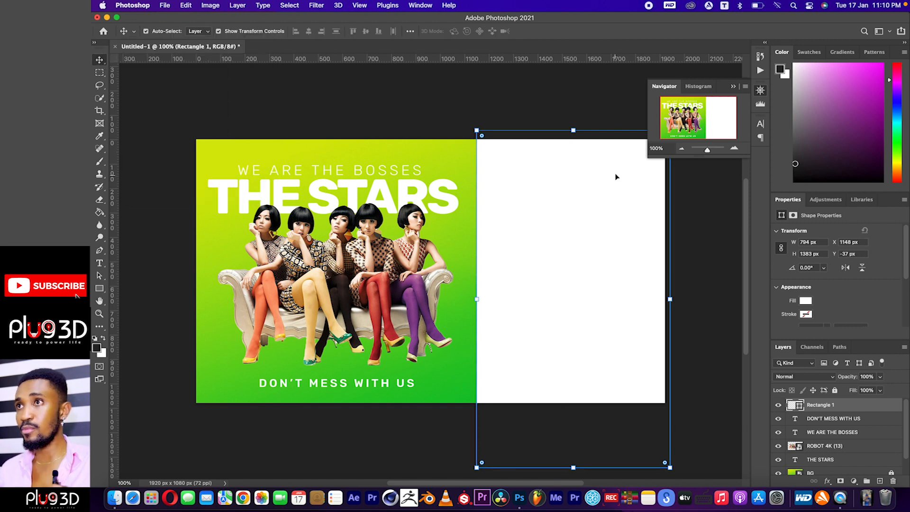
left_click(759, 91)
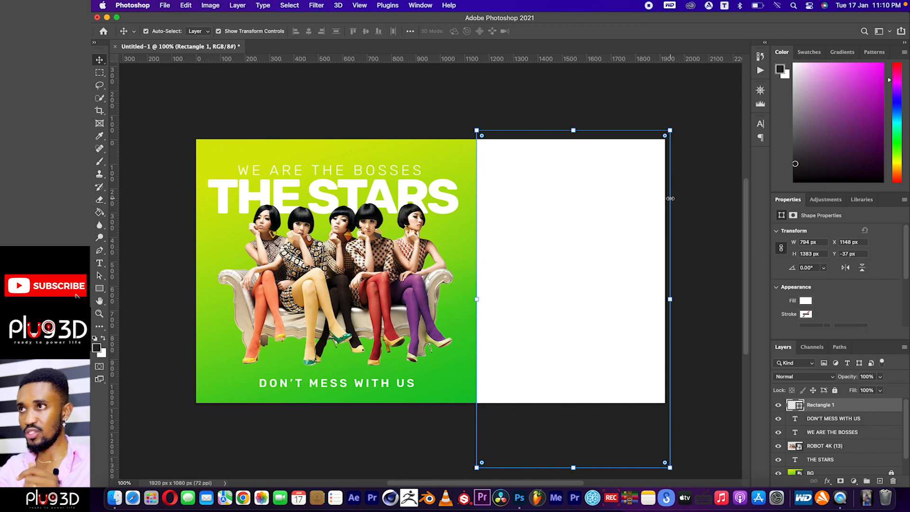
left_click(678, 124)
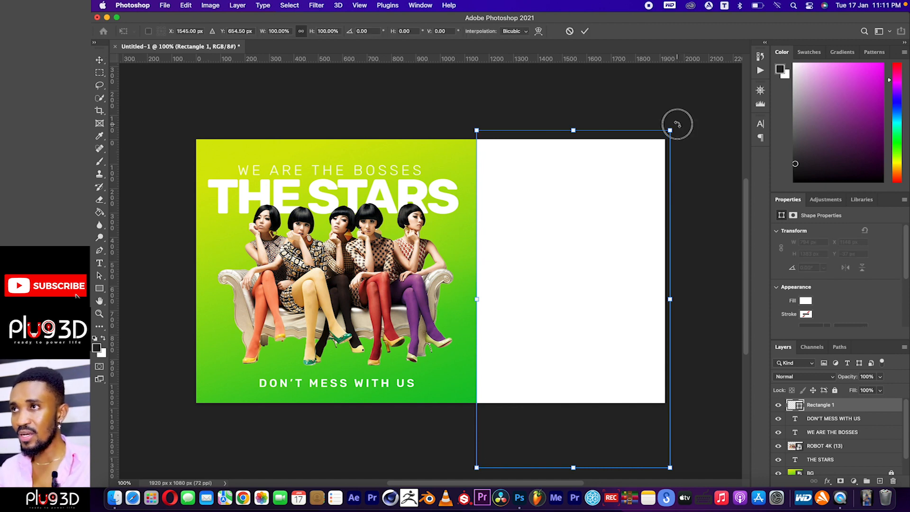
left_click_drag(677, 124, 717, 167)
left_click_drag(599, 226, 612, 206)
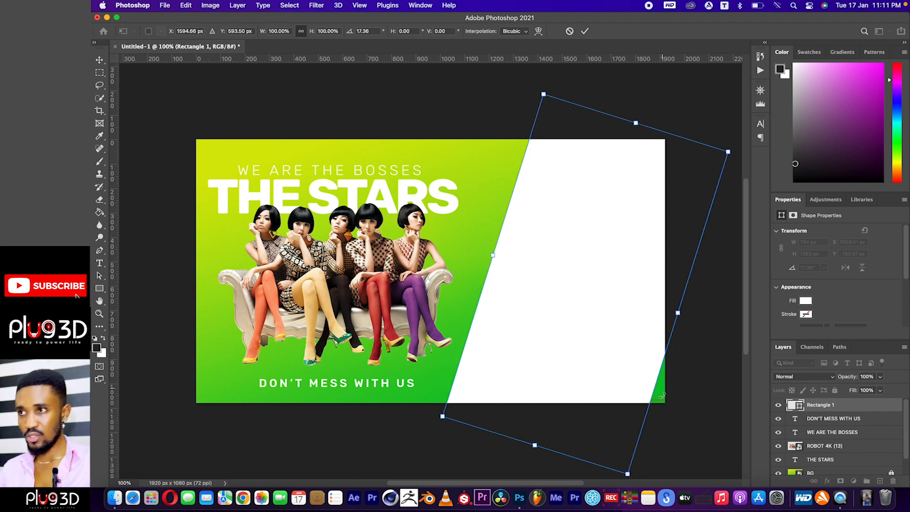
Widen the tilted rectangle to about 110% on its outer side to cover the canvas's lower-right corner, and apply the transform.
left_click_drag(678, 315, 696, 319)
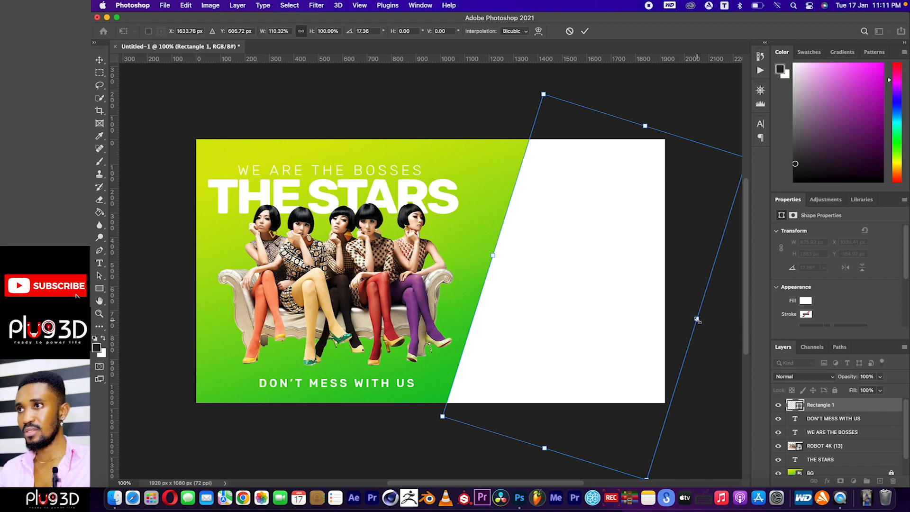
left_click(586, 33)
left_click(691, 123)
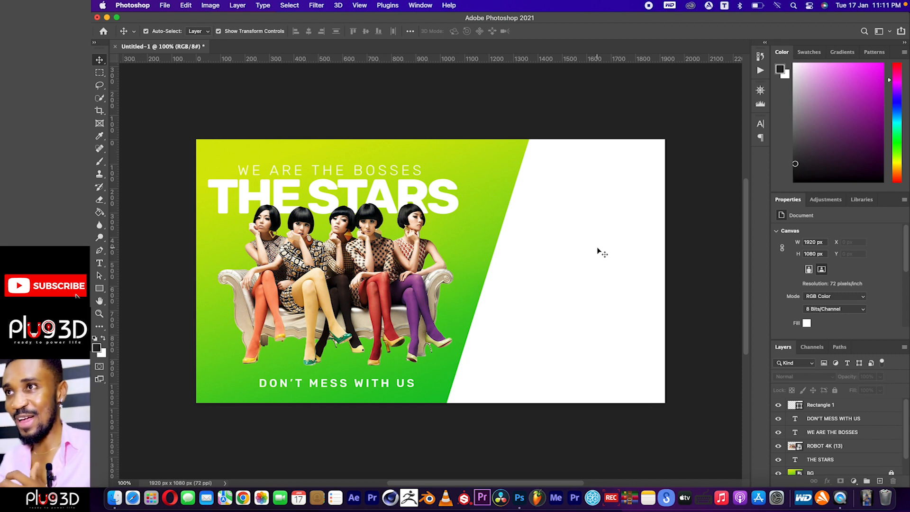
Nudge the women's image down to X 87, Y 281 px, reducing its overlap with THE STARS title.
left_click(372, 286)
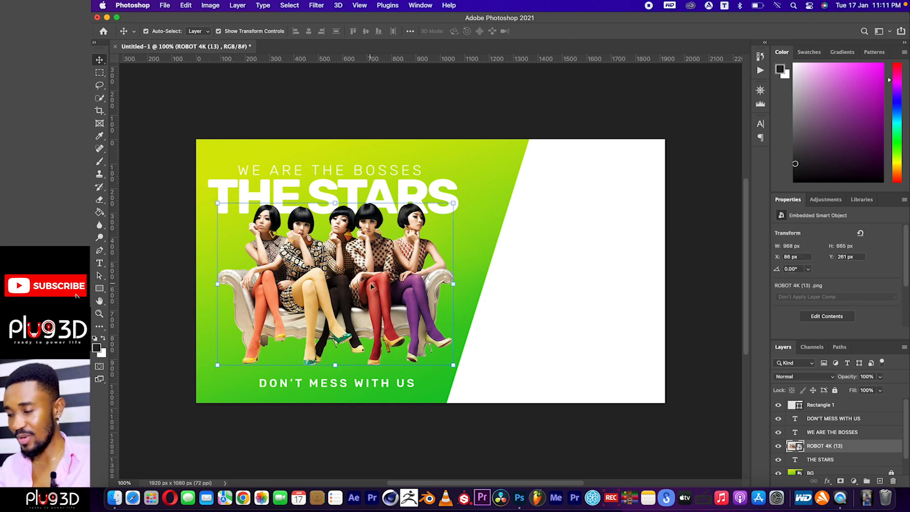
key("Down")
key("Down")
key("Down")
key("Down")
key("Down")
key("Down")
key("Down")
key("Down")
key("Down")
key("Down")
key("Down")
key("Down")
key("Down")
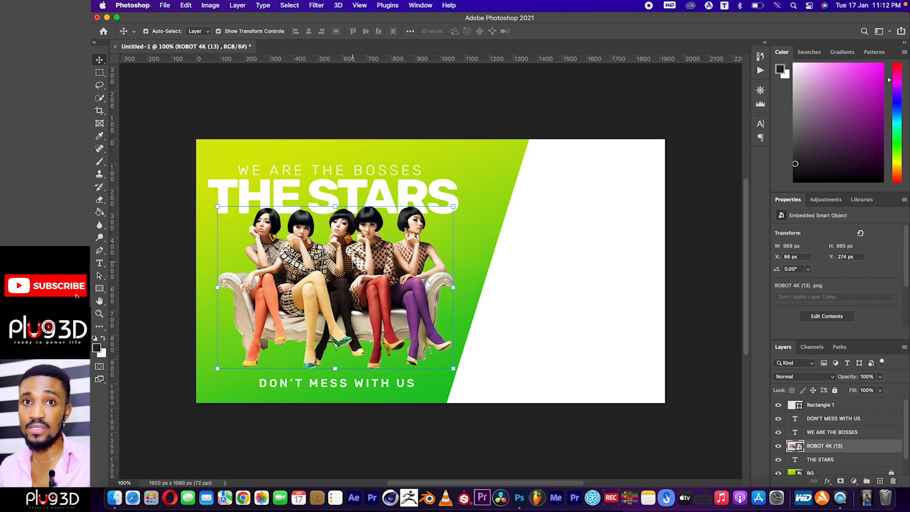
key("Down")
key("Down")
key("Down")
key("Down")
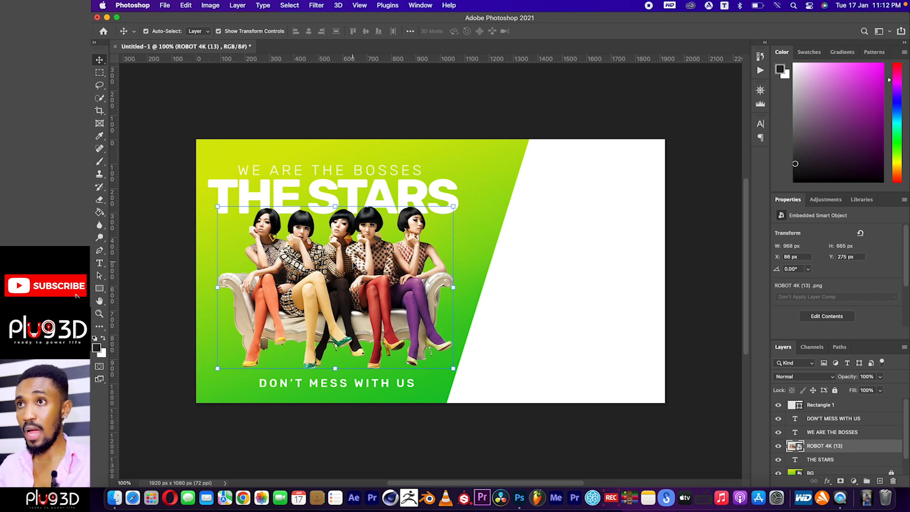
key("Right")
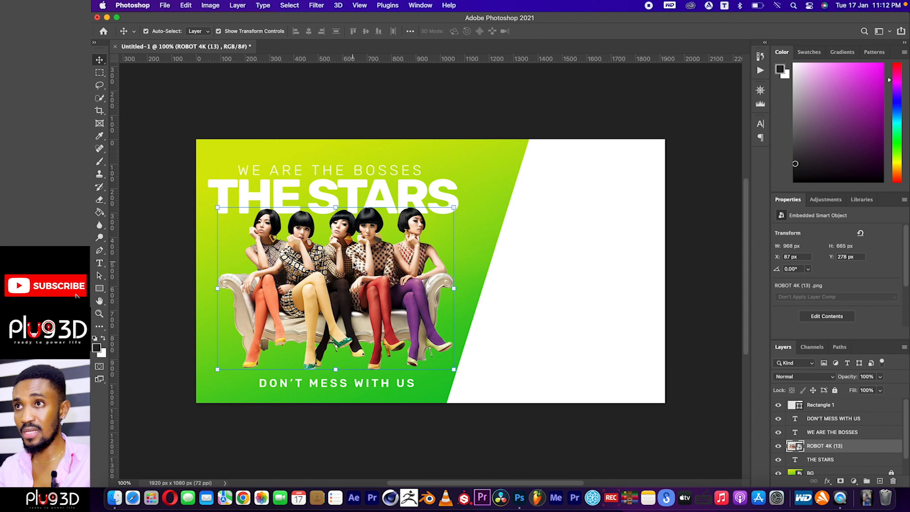
key("Down")
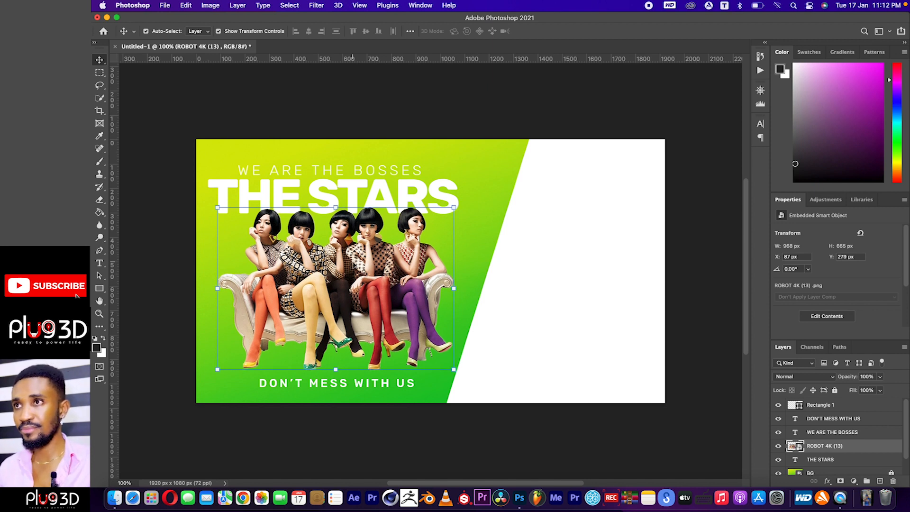
key("Down")
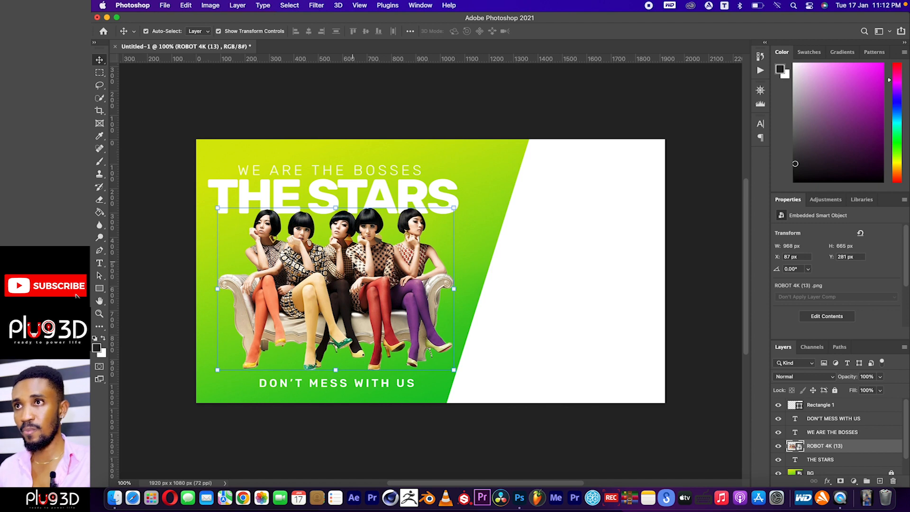
left_click(400, 117)
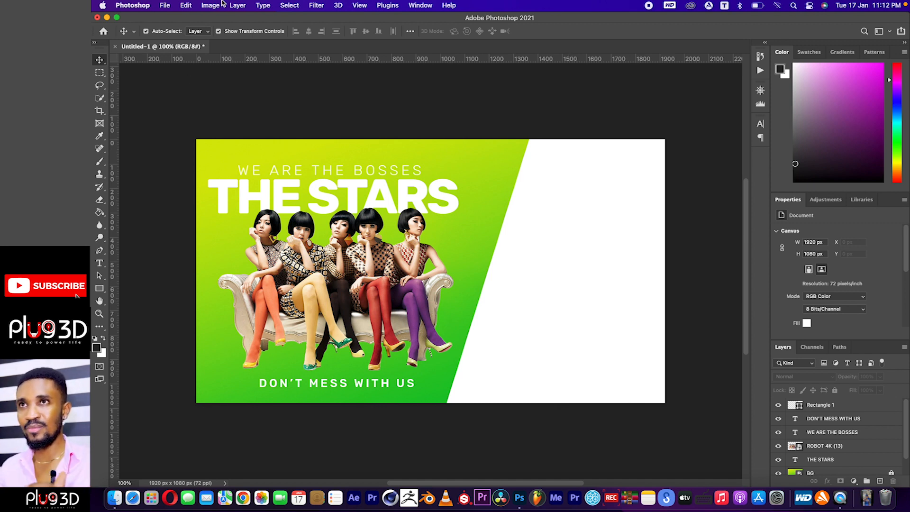
Place the red car image ROBOT 4K (223).jpg as an embedded object at its initial full-canvas size.
left_click(164, 5)
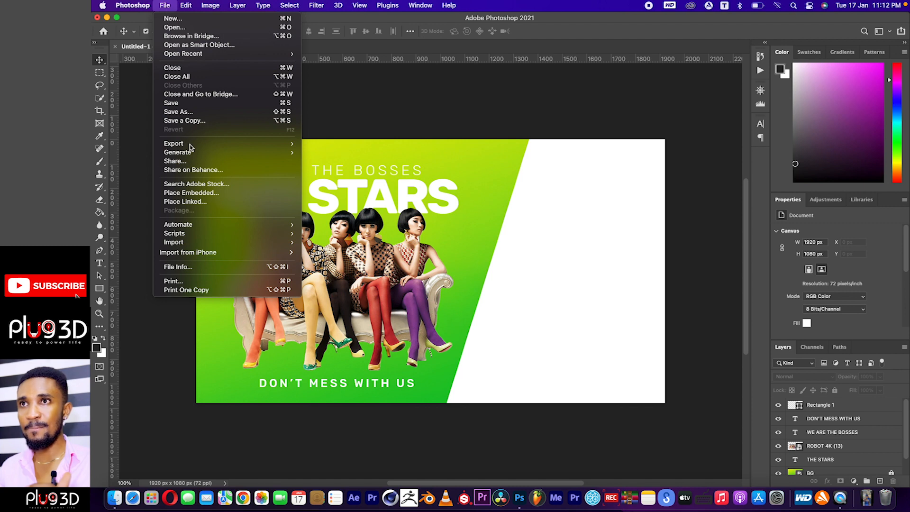
left_click(219, 193)
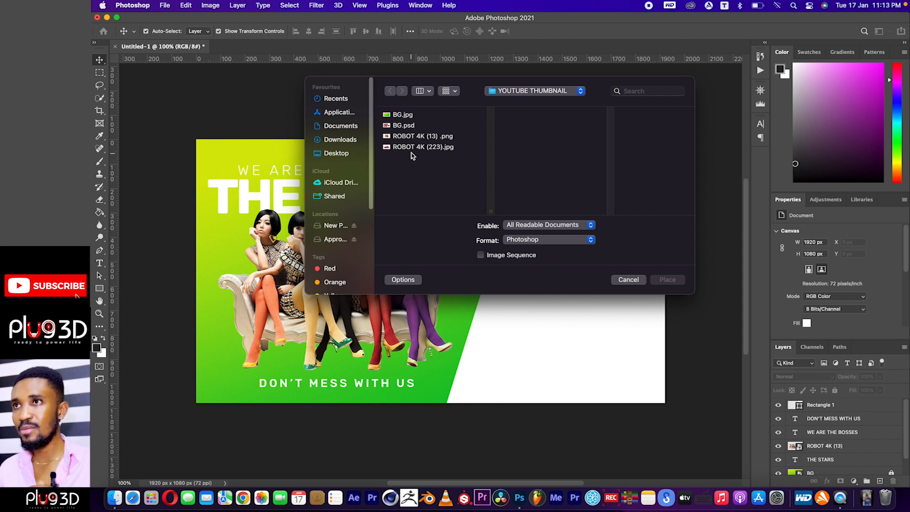
left_click(413, 148)
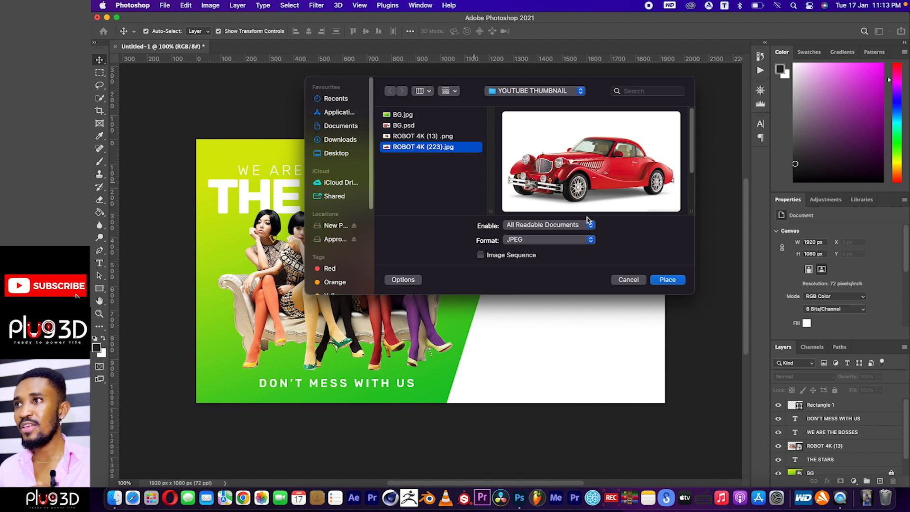
left_click(666, 279)
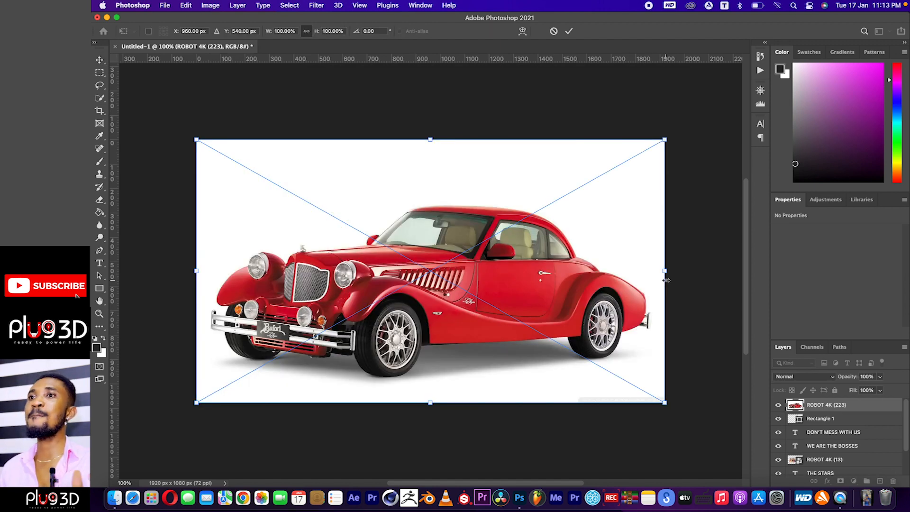
left_click(570, 32)
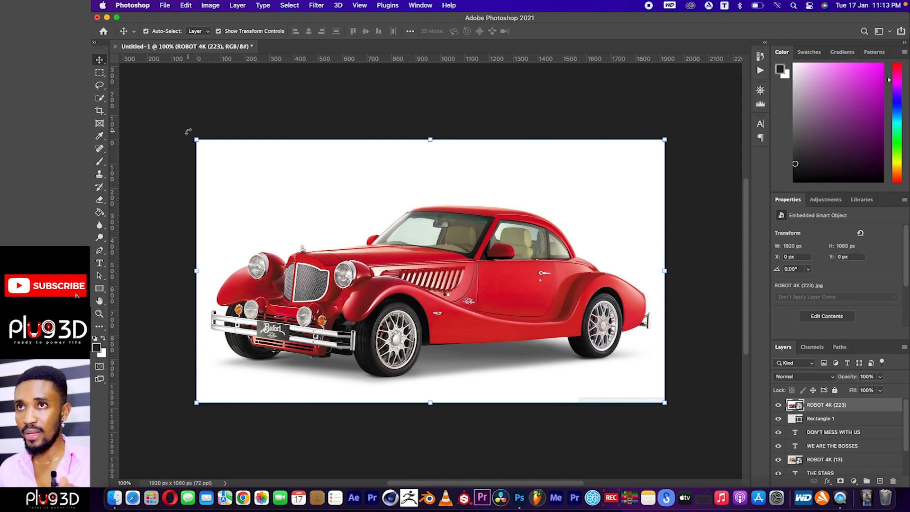
Scale the car image to about 78.5% and position it over the white panel at about X 1129, Y 126 px.
left_click_drag(188, 131, 188, 110)
left_click(553, 30)
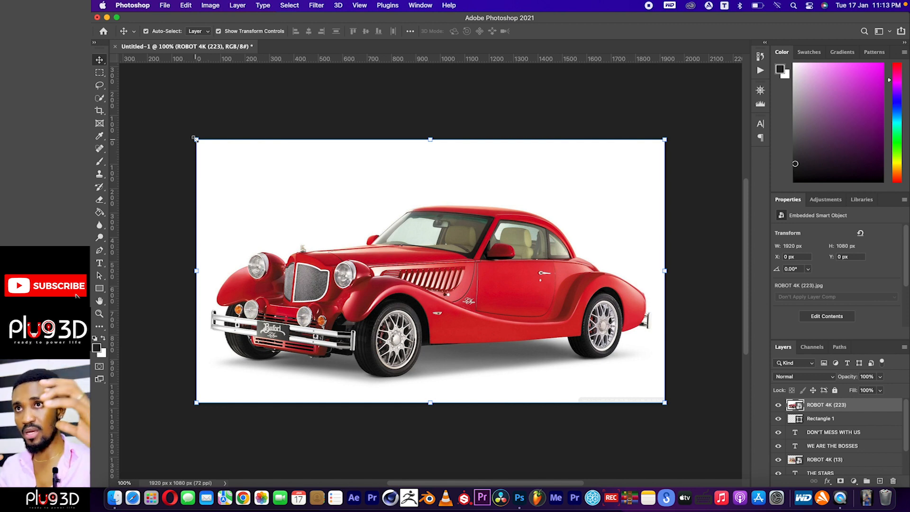
left_click_drag(195, 138, 390, 246)
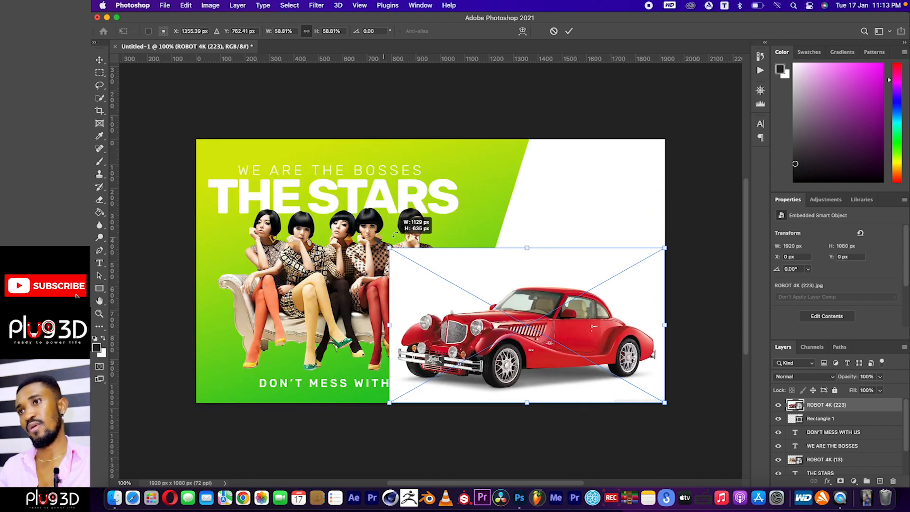
left_click_drag(478, 321, 557, 276)
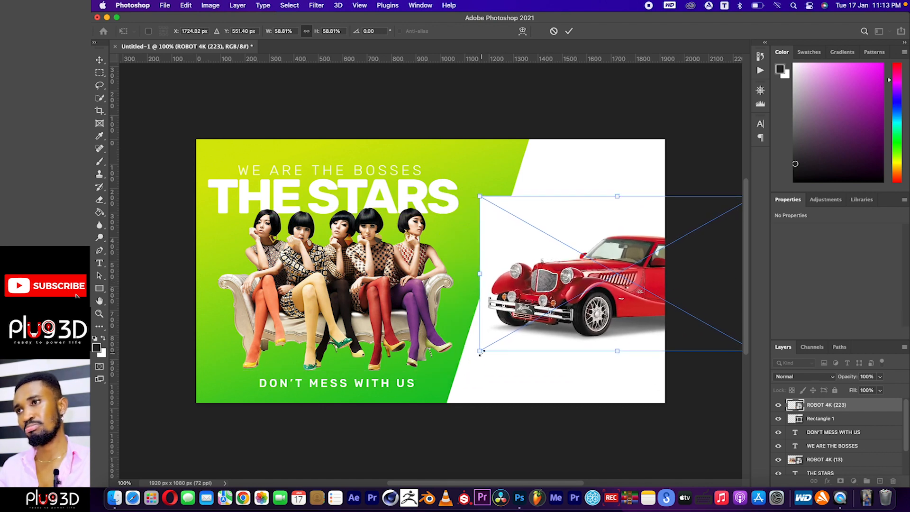
left_click_drag(480, 351, 405, 396)
left_click_drag(504, 313, 574, 299)
left_click_drag(474, 186, 456, 183)
left_click_drag(528, 280, 544, 274)
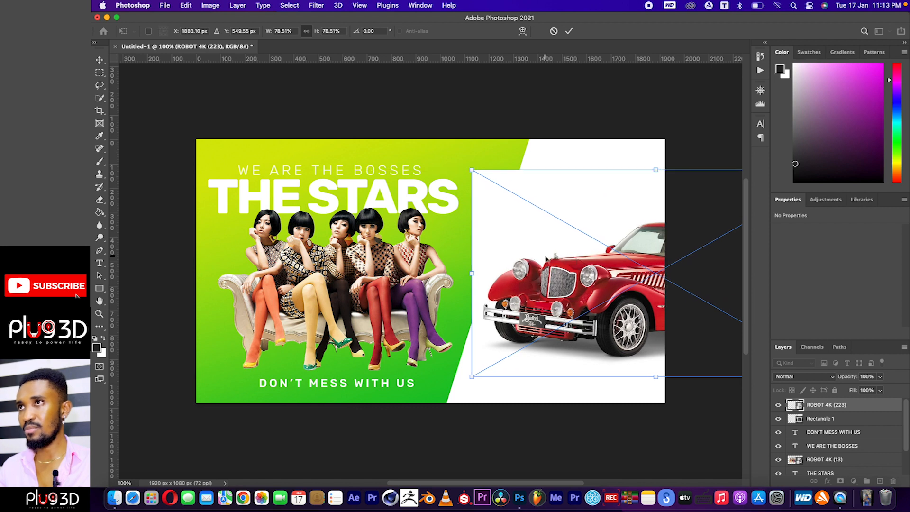
left_click(569, 31)
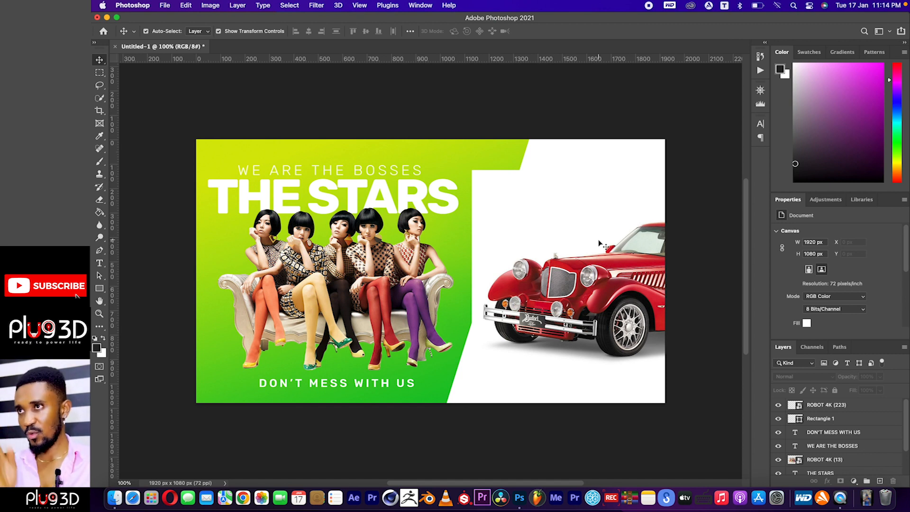
Rasterize the car layer ROBOT 4K (223).
left_click(588, 286)
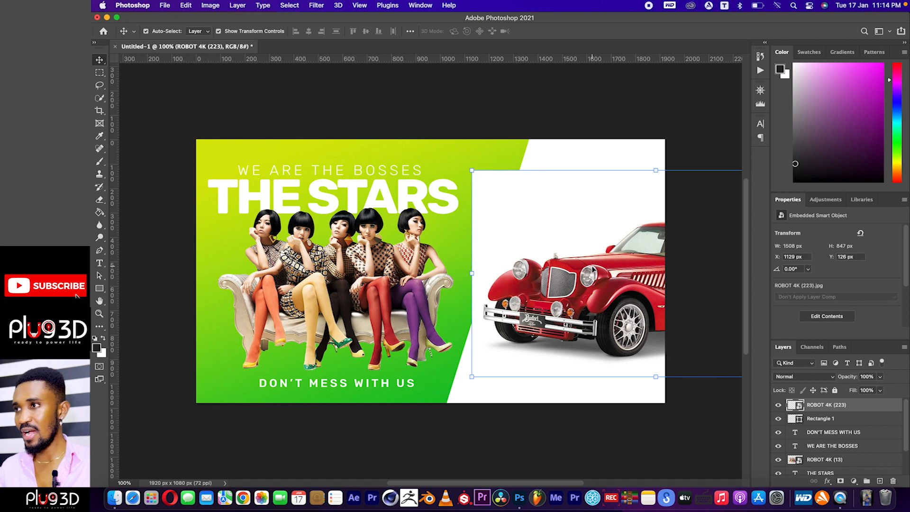
right_click(811, 407)
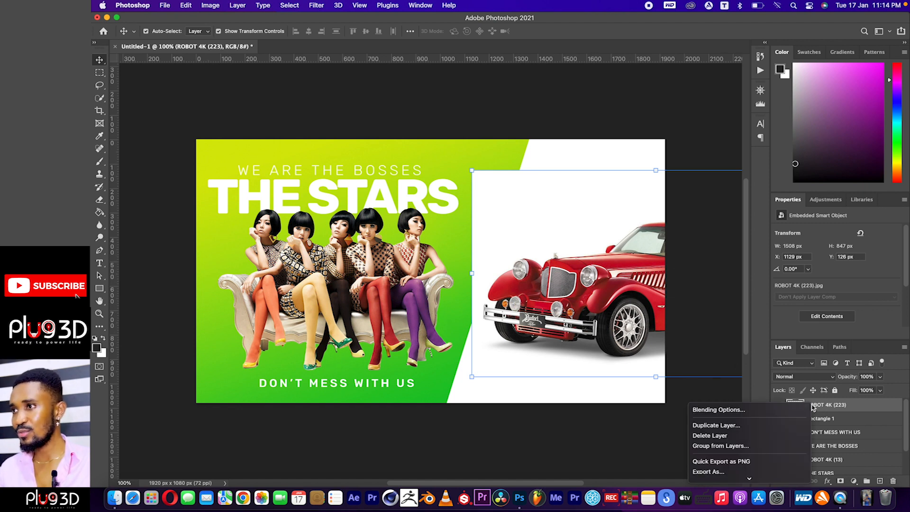
scroll(773, 436, "down", 5)
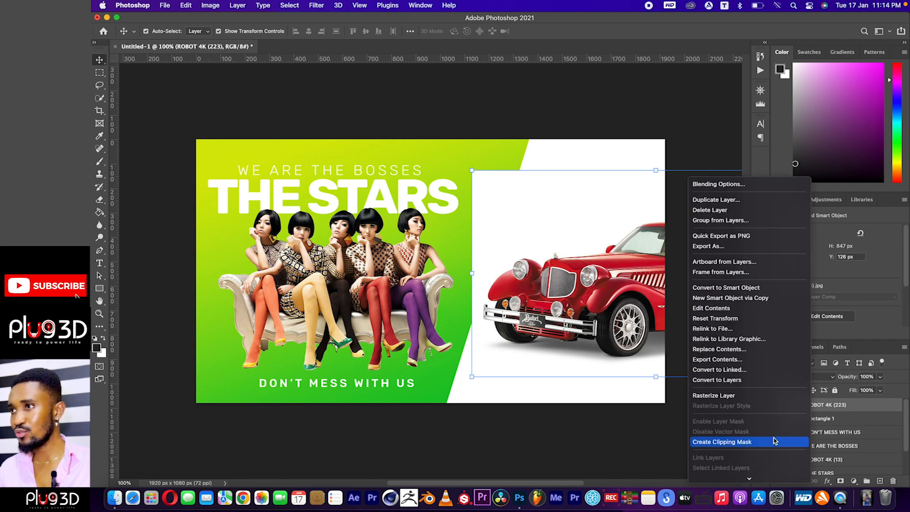
scroll(774, 441, "down", 2)
scroll(756, 361, "down", 3)
scroll(757, 361, "up", 2)
scroll(756, 361, "down", 2)
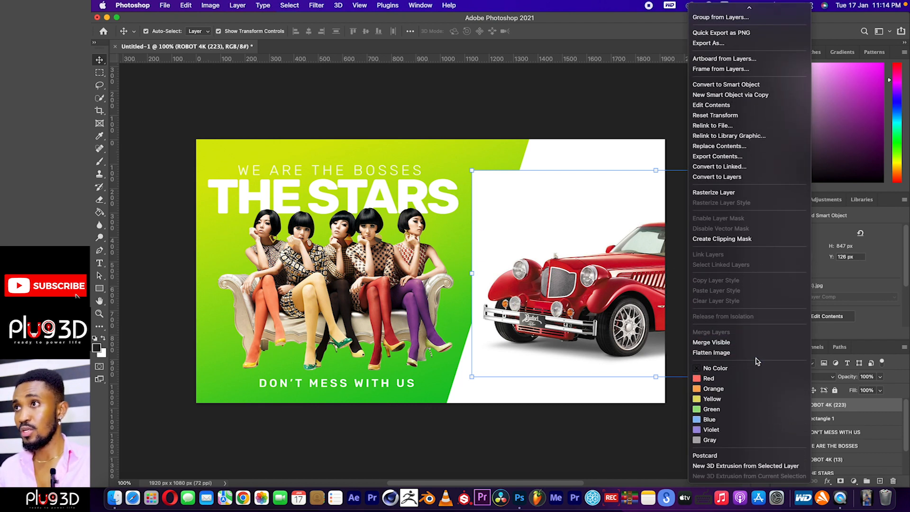
left_click(727, 195)
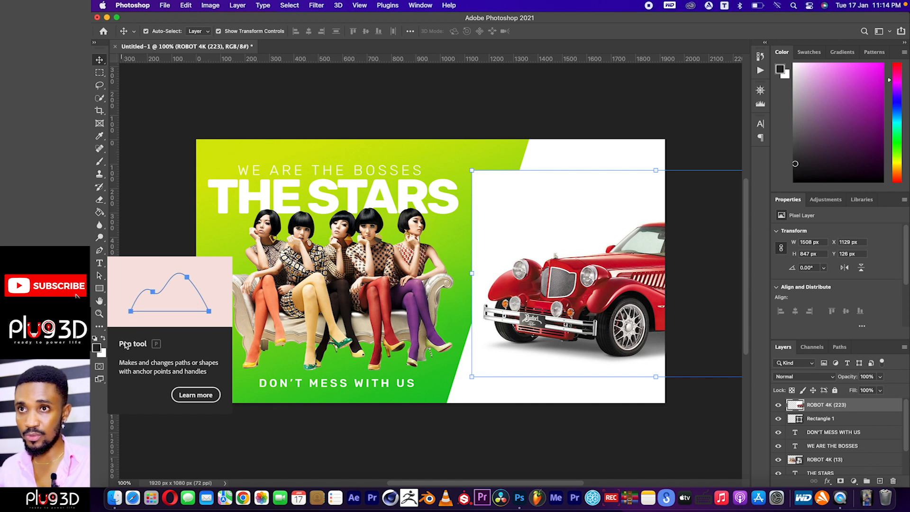
Outline the car image's overhang beyond the slanted panel edge with a closed Pen path, about 341 x 811 px, and convert it to a selection.
left_click(100, 251)
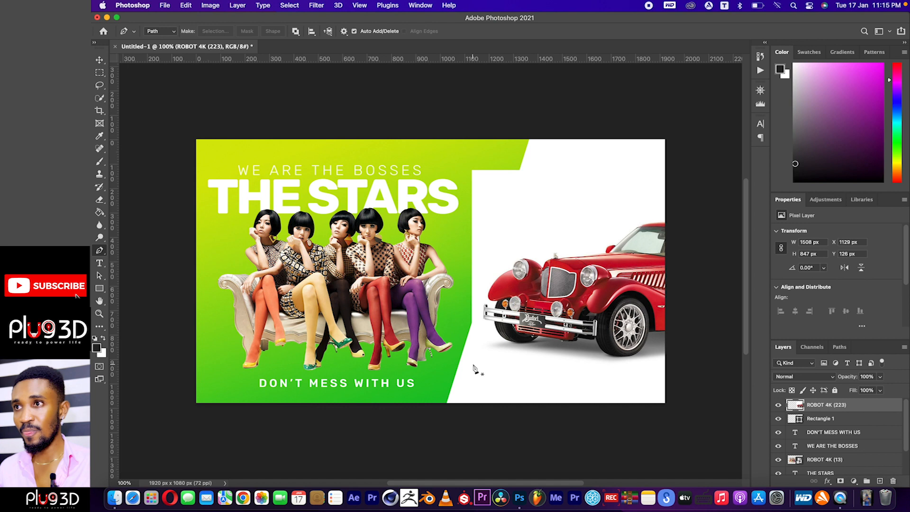
left_click(466, 342)
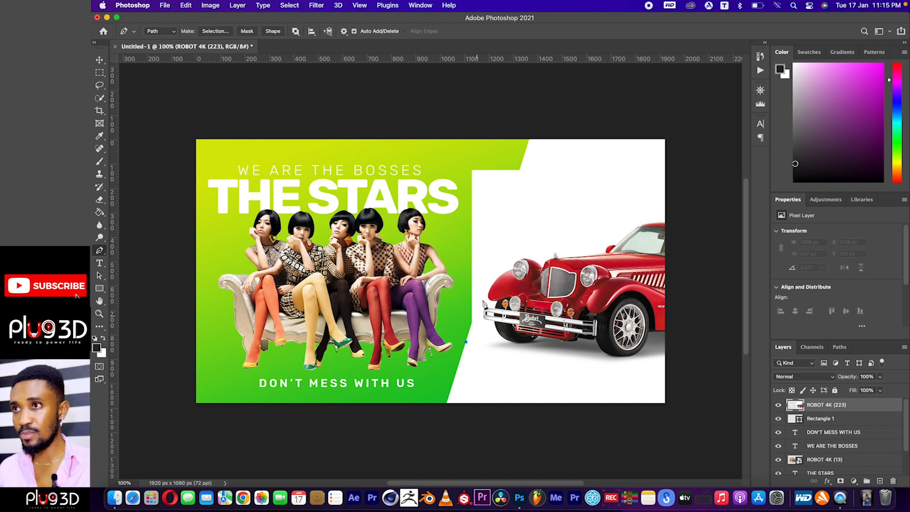
left_click(528, 142)
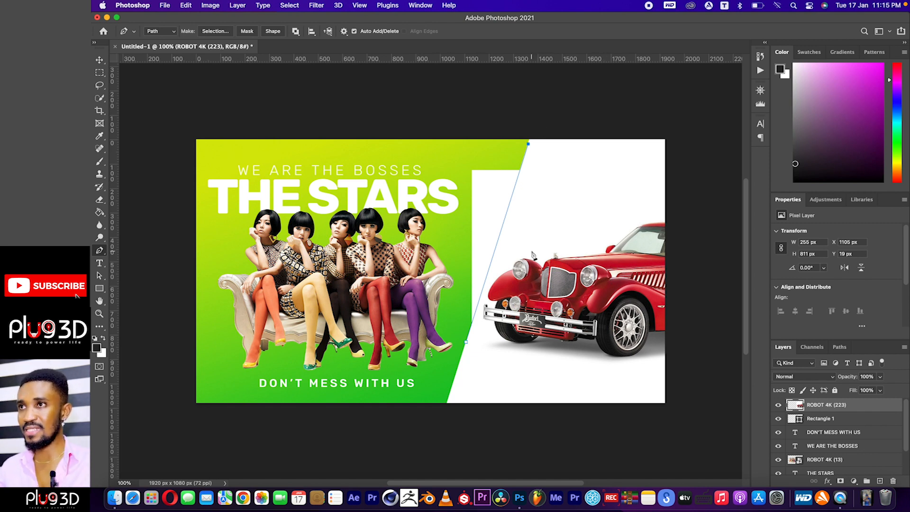
left_click(514, 189)
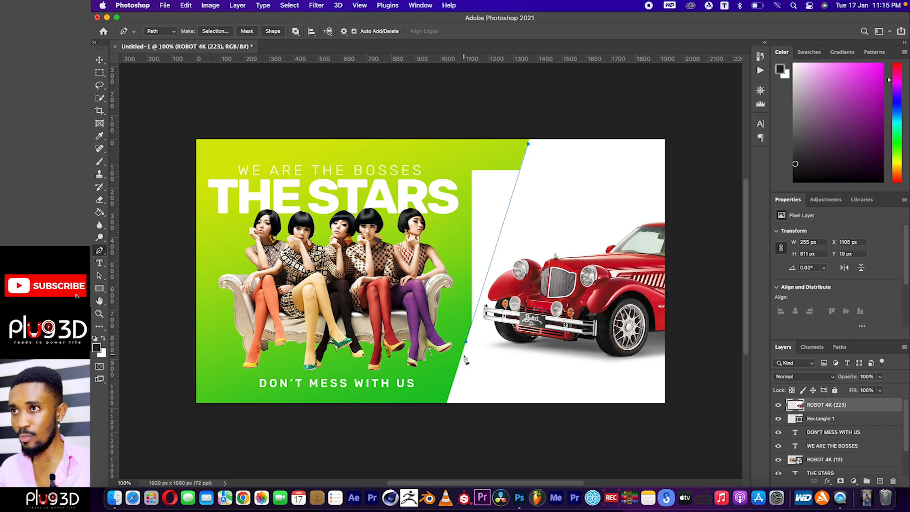
left_click(445, 157)
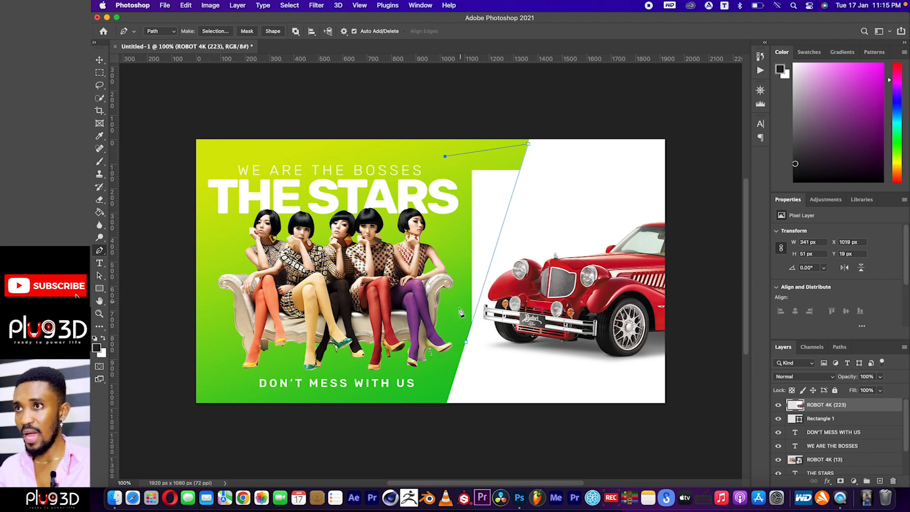
left_click(466, 342)
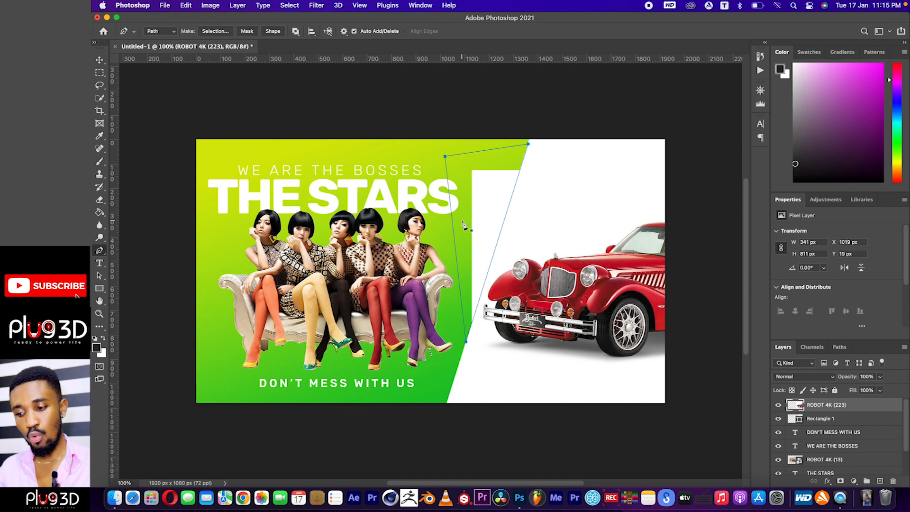
key("super+Return")
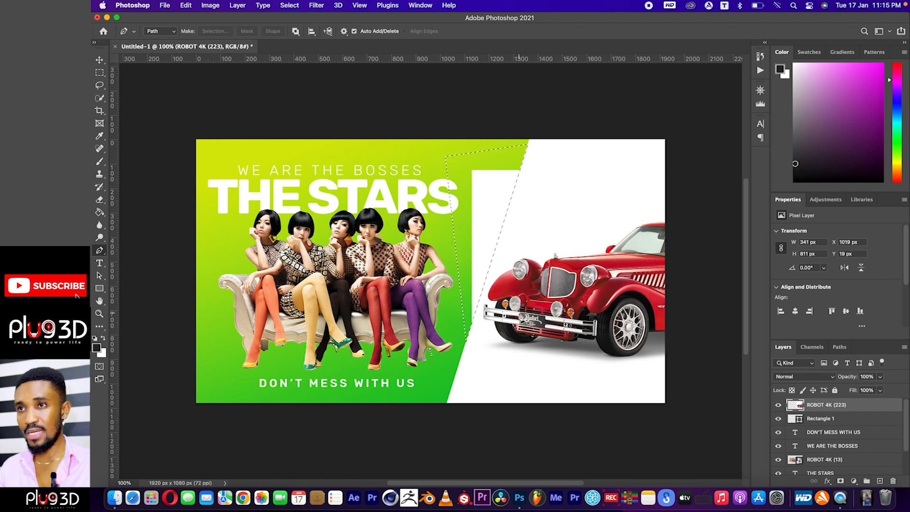
key("super+z")
right_click(427, 274)
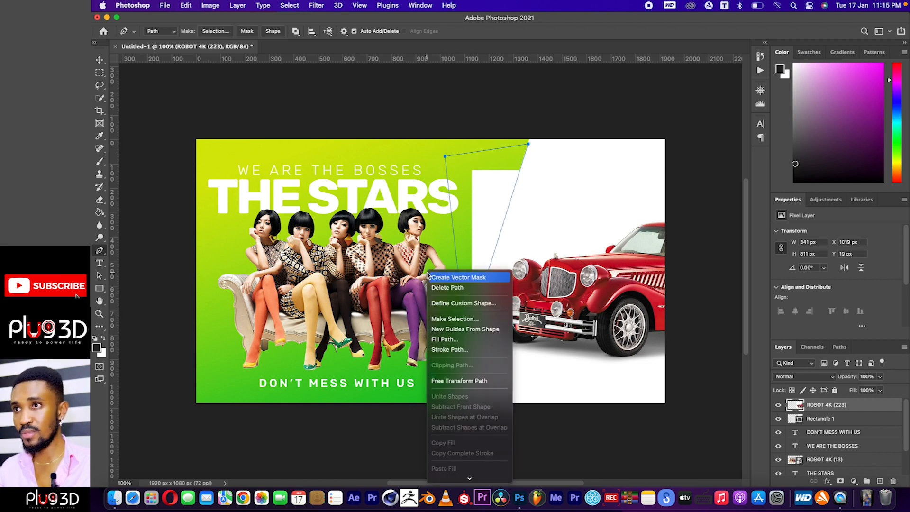
left_click(425, 243)
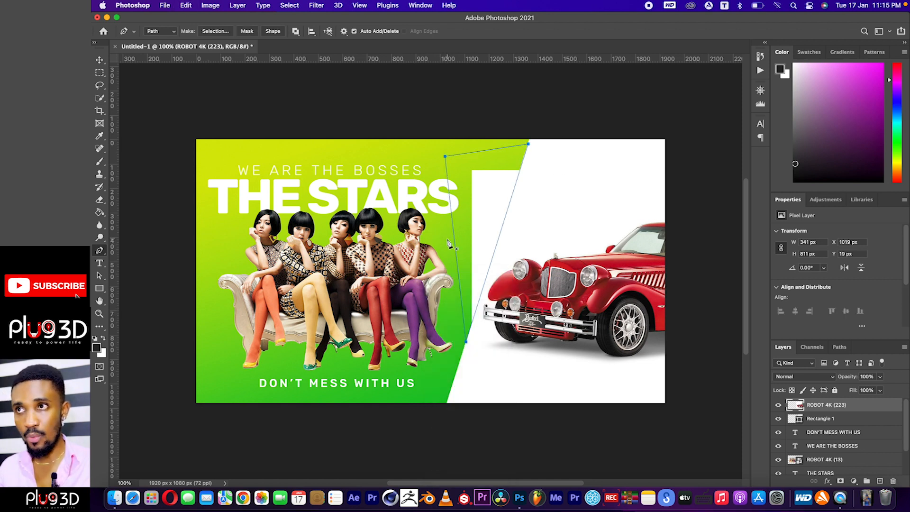
right_click(443, 229)
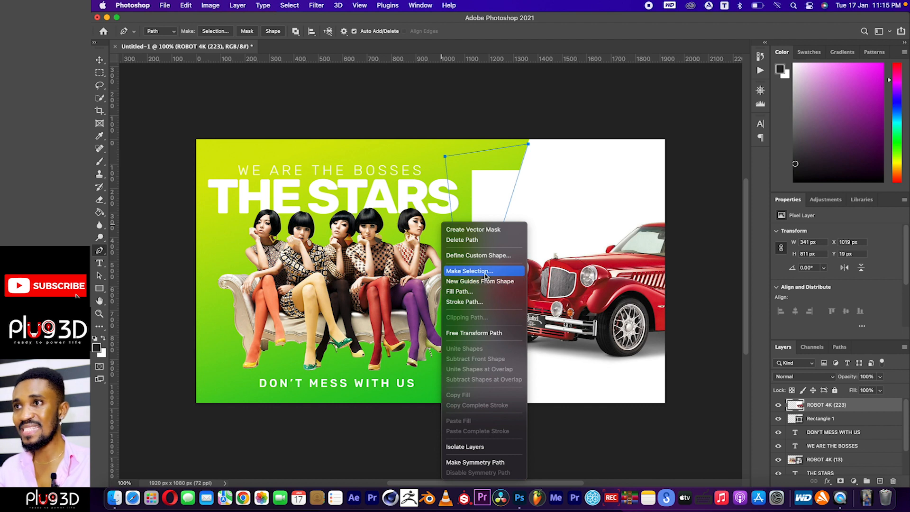
left_click(502, 275)
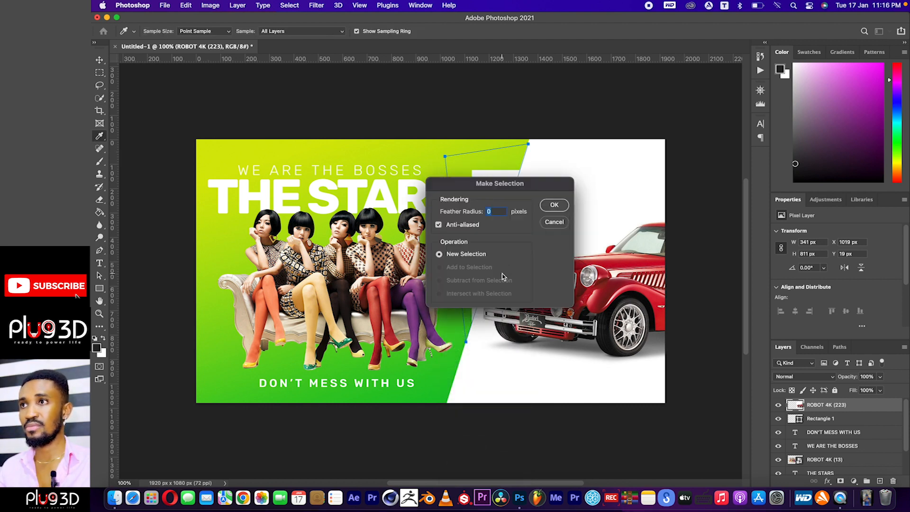
left_click(553, 211)
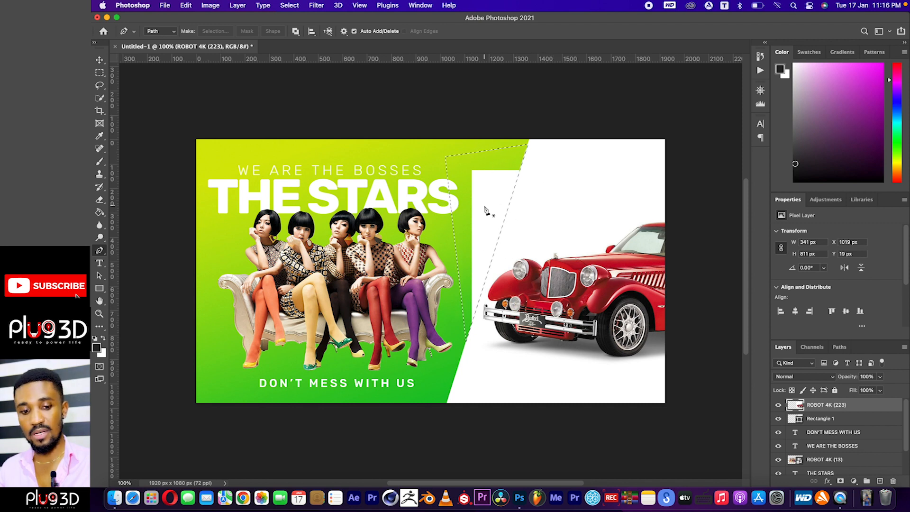
key("super+z")
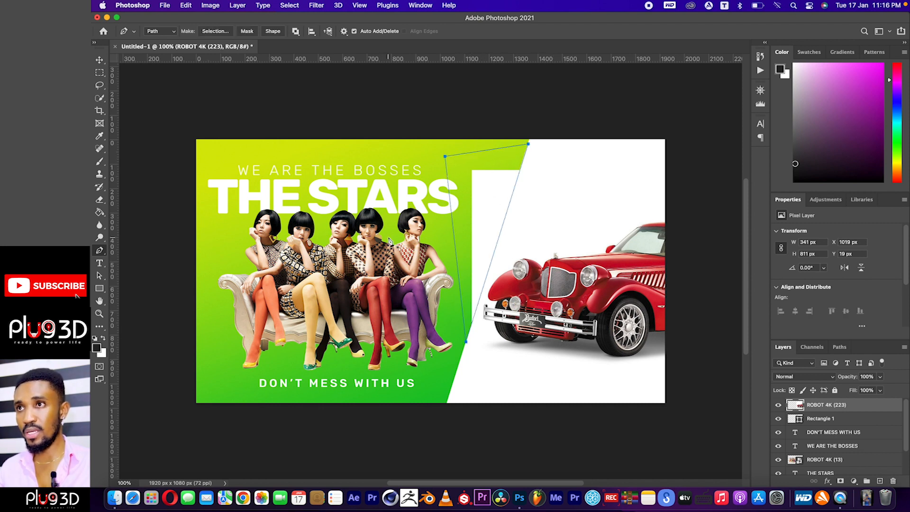
Convert the closed Pen path to a new selection with 0 px feather and delete the car image's overhang inside it.
right_click(401, 241)
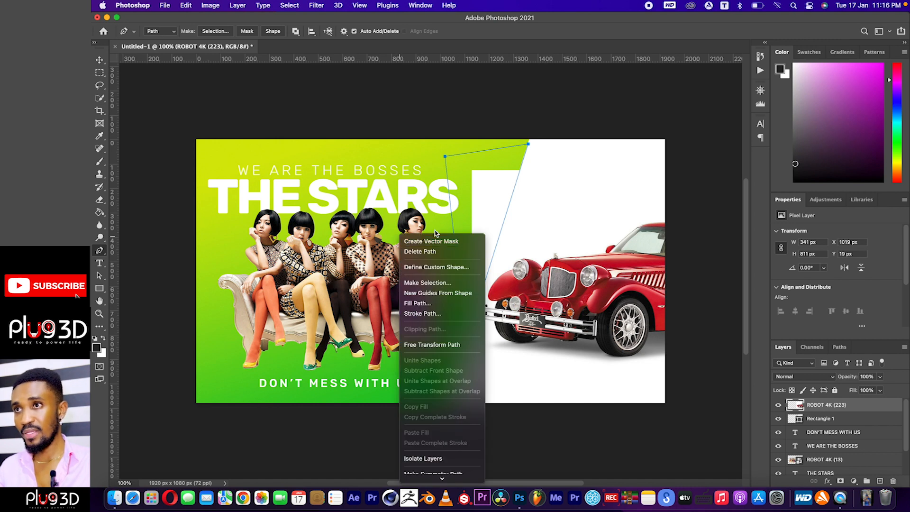
left_click(438, 283)
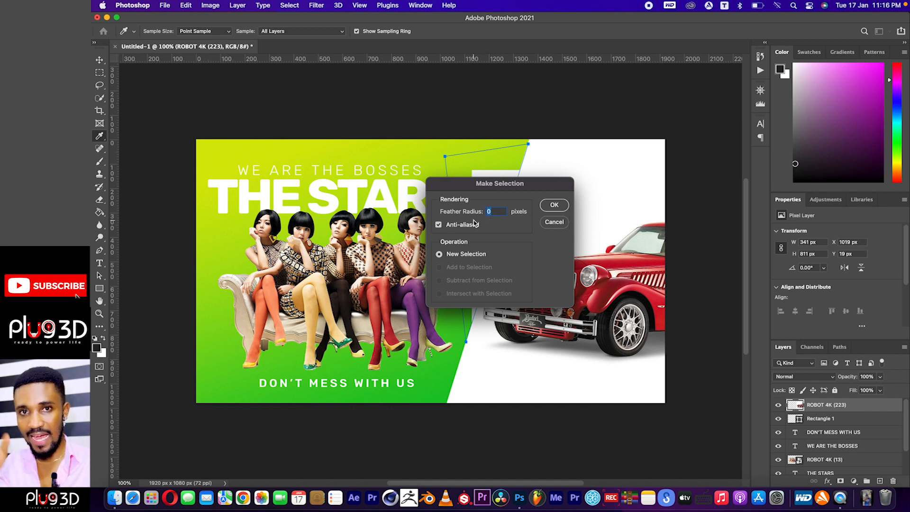
left_click(554, 206)
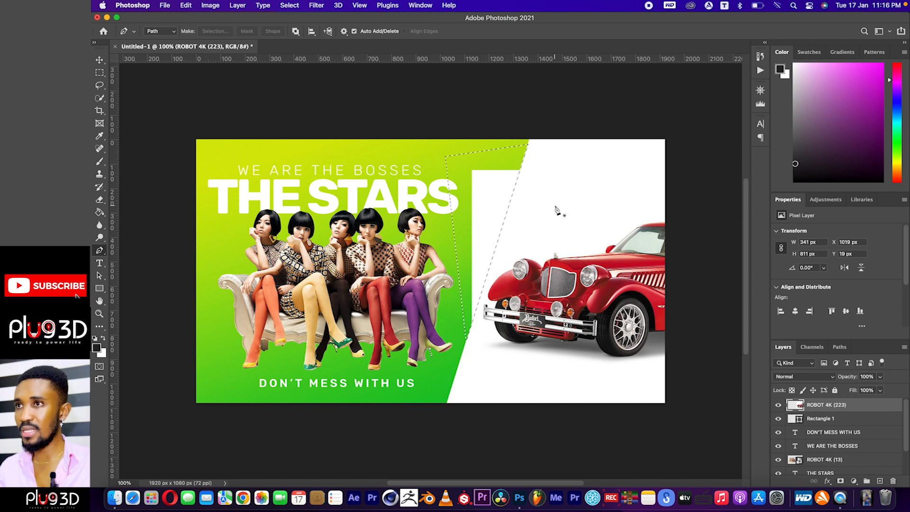
key("Delete")
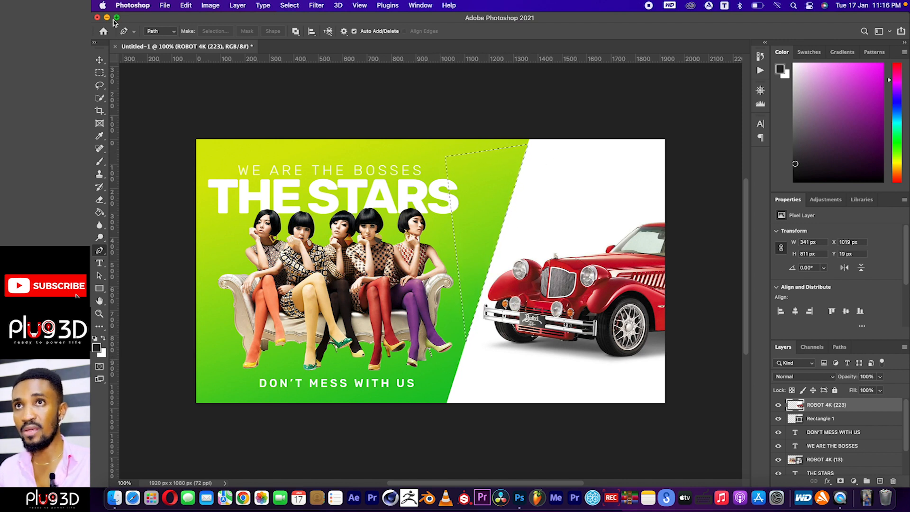
left_click(99, 62)
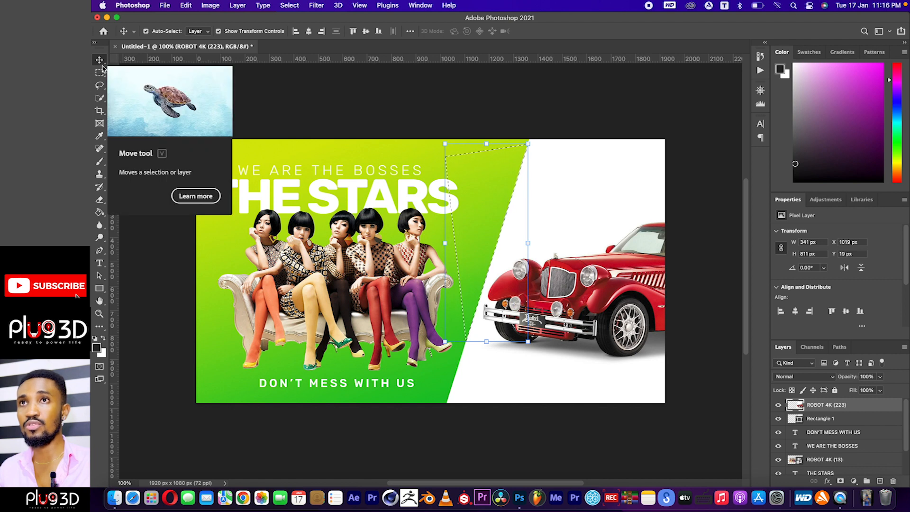
left_click(348, 249)
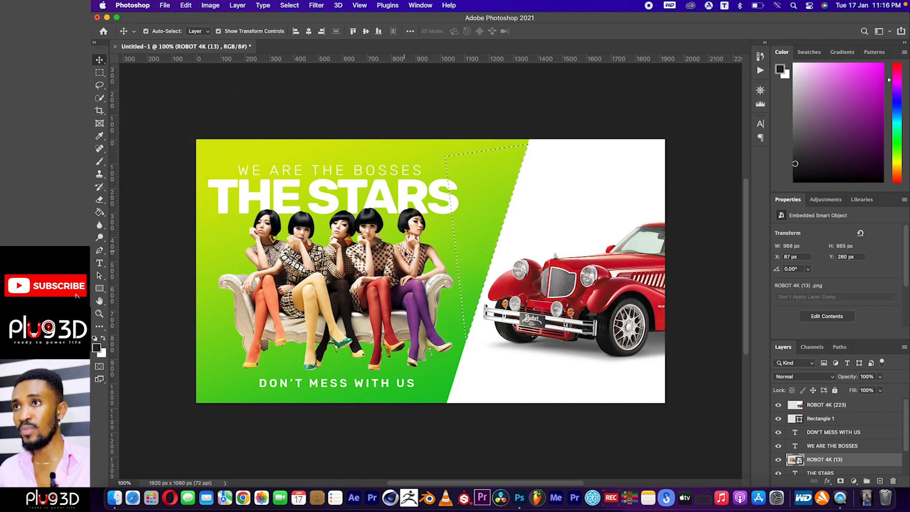
left_click(407, 197)
left_click(397, 175)
left_click(370, 195)
left_click(316, 173)
left_click(296, 188)
left_click(268, 181)
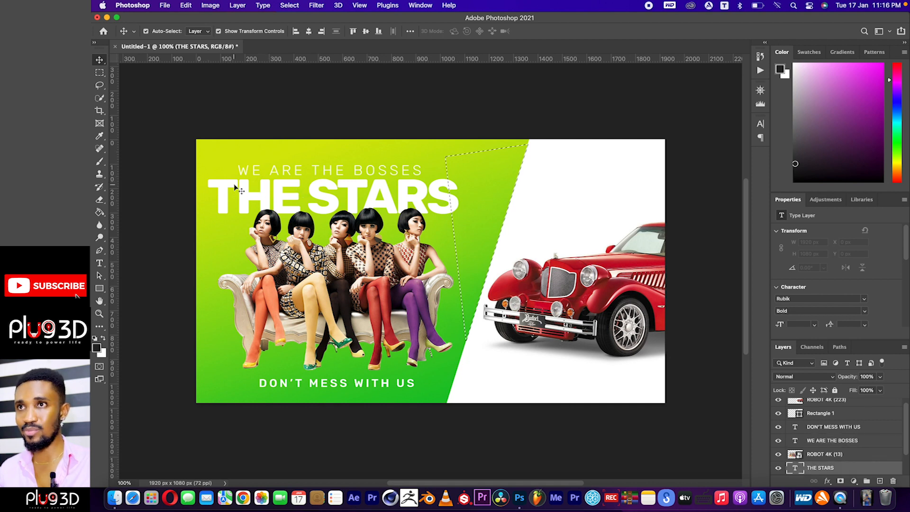
left_click(272, 169)
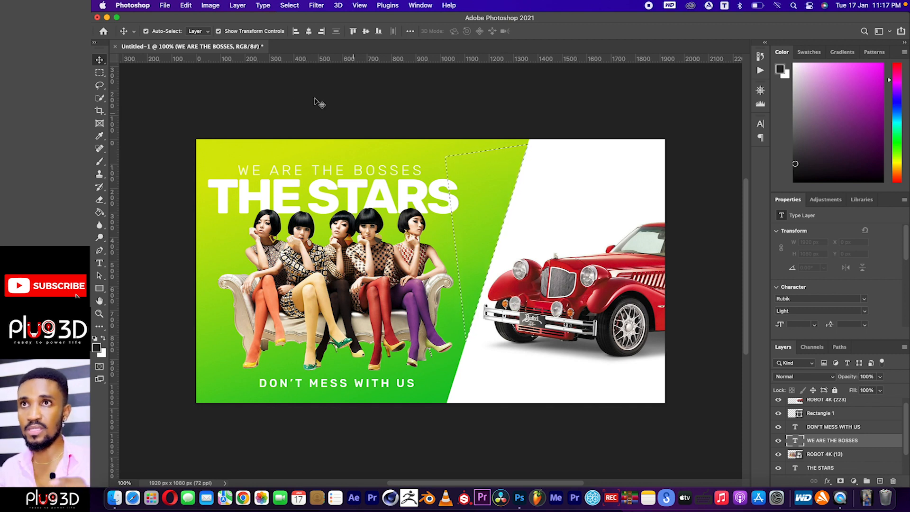
Deselect the overhang area with the Rectangular Marquee tool and return to the Move tool.
left_click(100, 74)
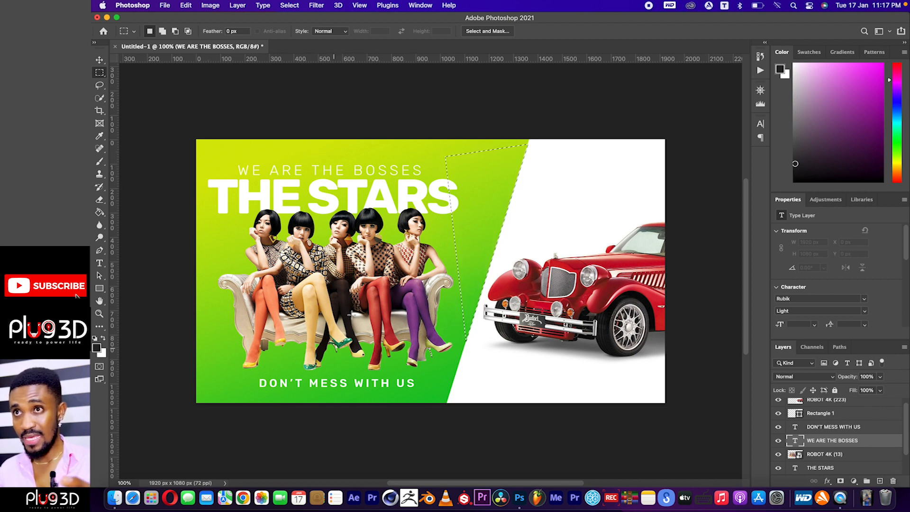
left_click(213, 255)
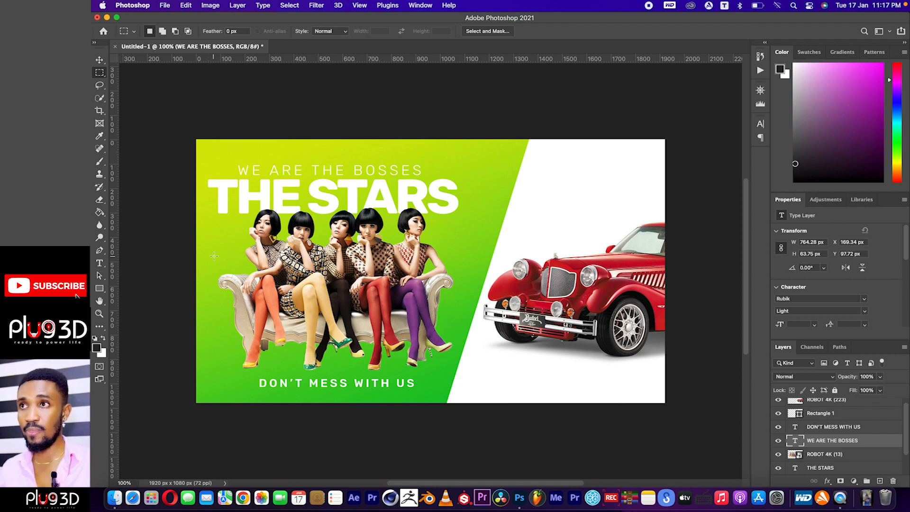
left_click(98, 60)
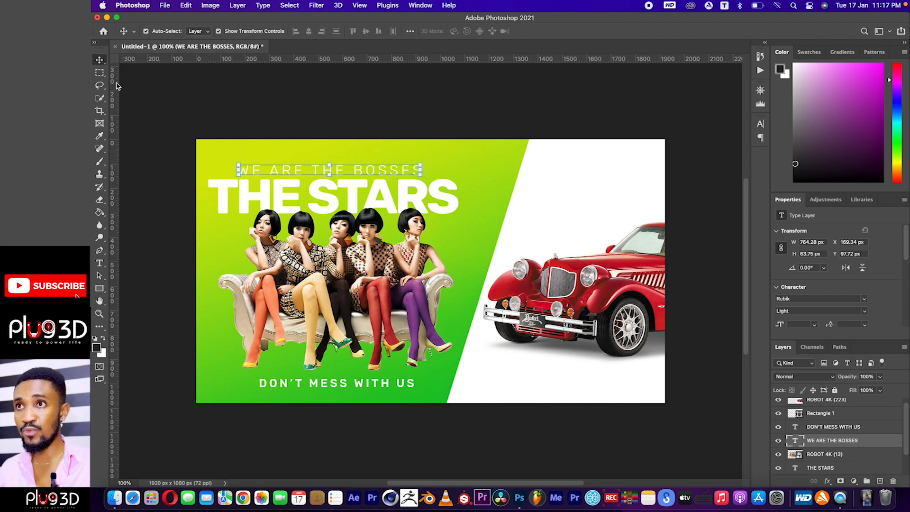
left_click(327, 202)
left_click(419, 284)
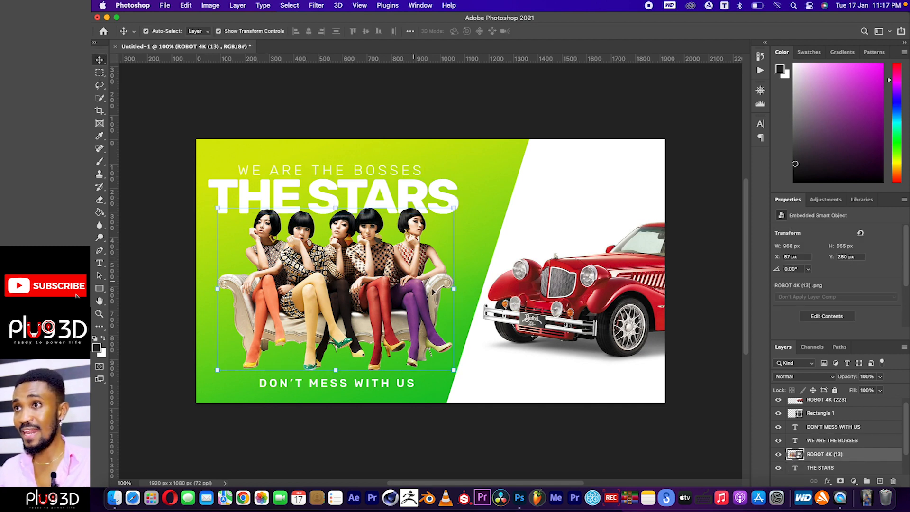
left_click(576, 215)
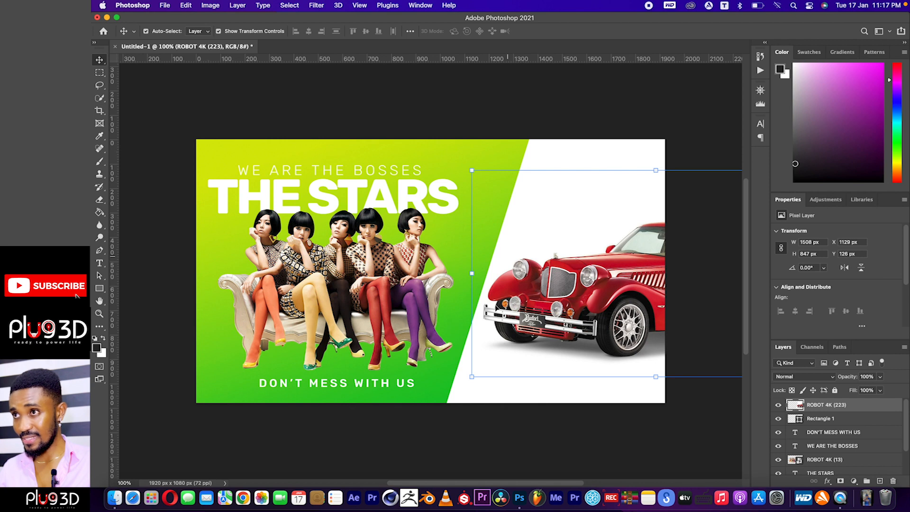
left_click(549, 107)
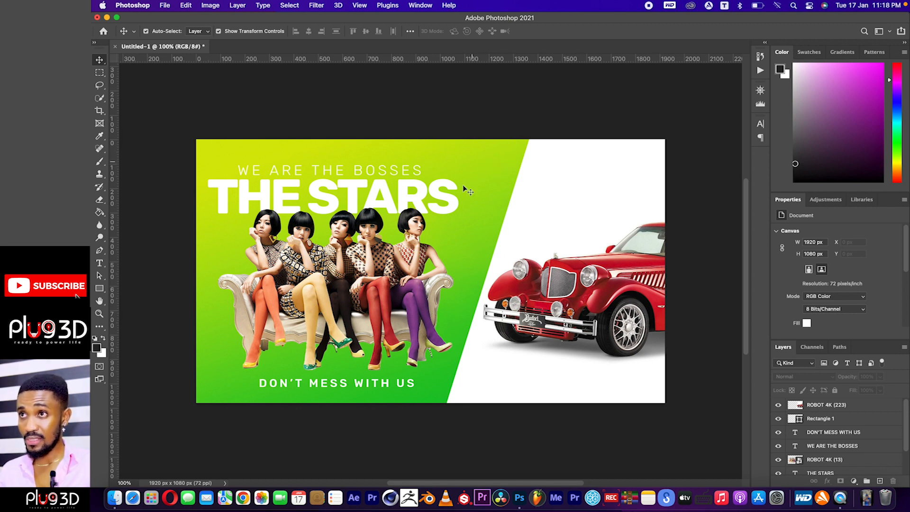
left_click(546, 221)
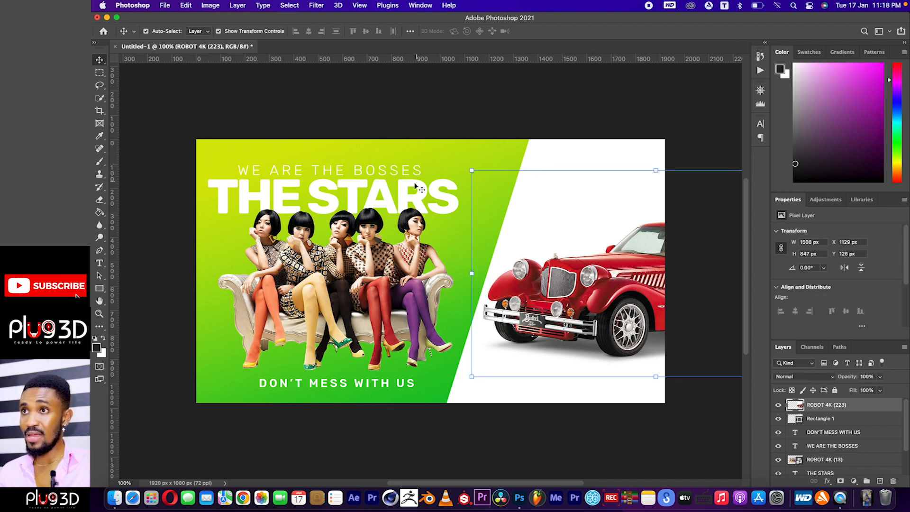
left_click(415, 186)
left_click(482, 158)
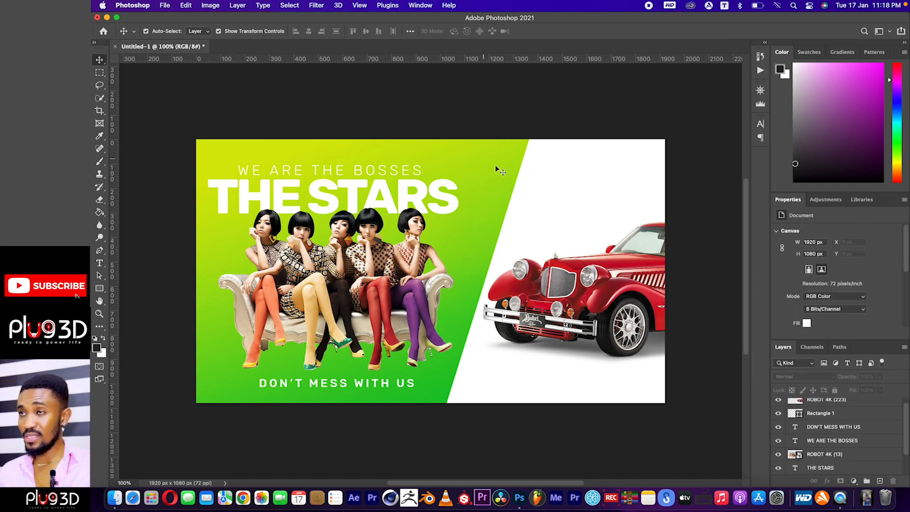
Select and unlock the BG layer holding the green gradient background.
scroll(857, 428, "down", 3)
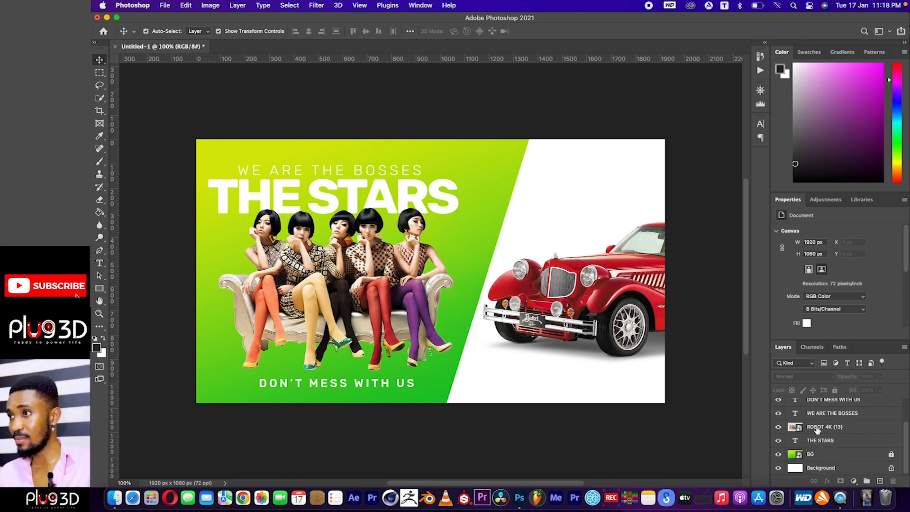
left_click(813, 455)
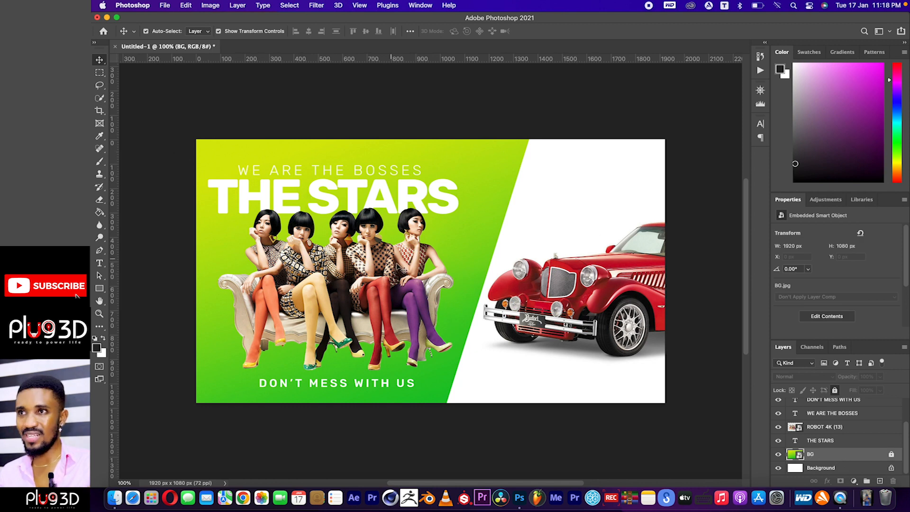
left_click(891, 454)
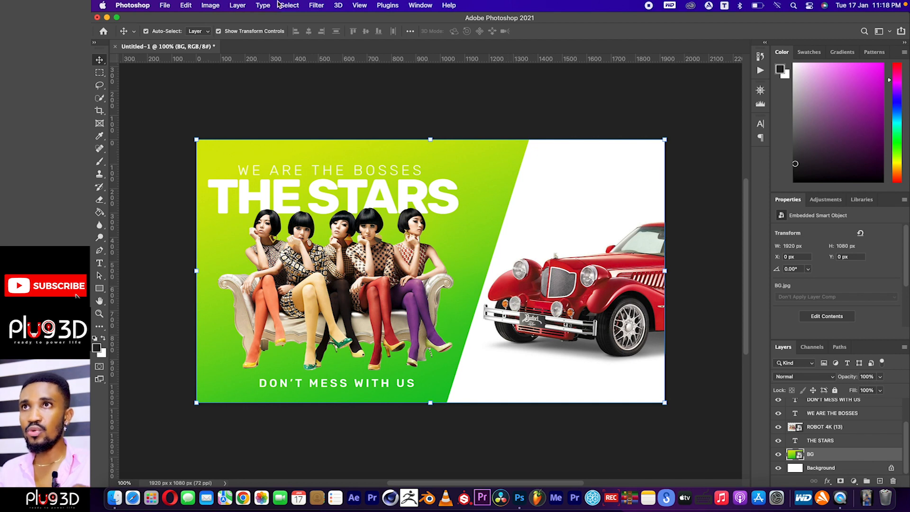
Apply a Hue/Saturation adjustment to the BG layer with the Master hue set to -84.
left_click(210, 7)
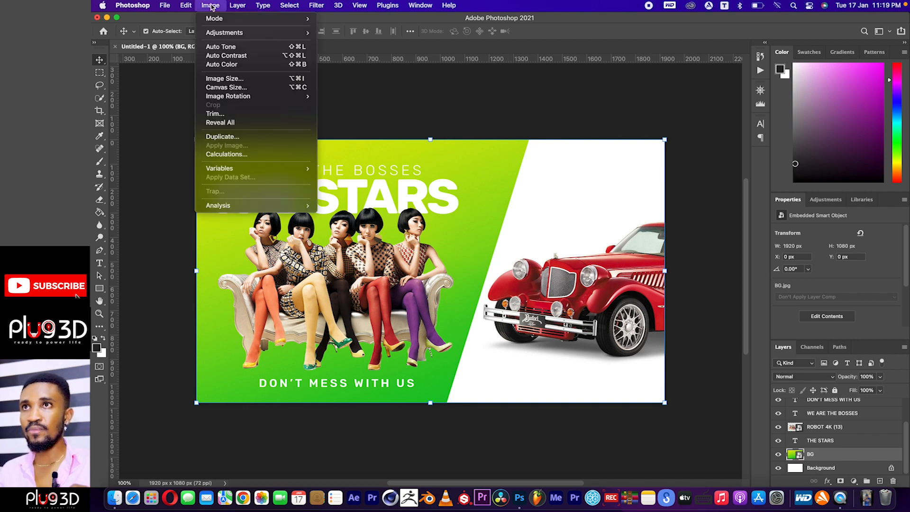
mouse_move(228, 37)
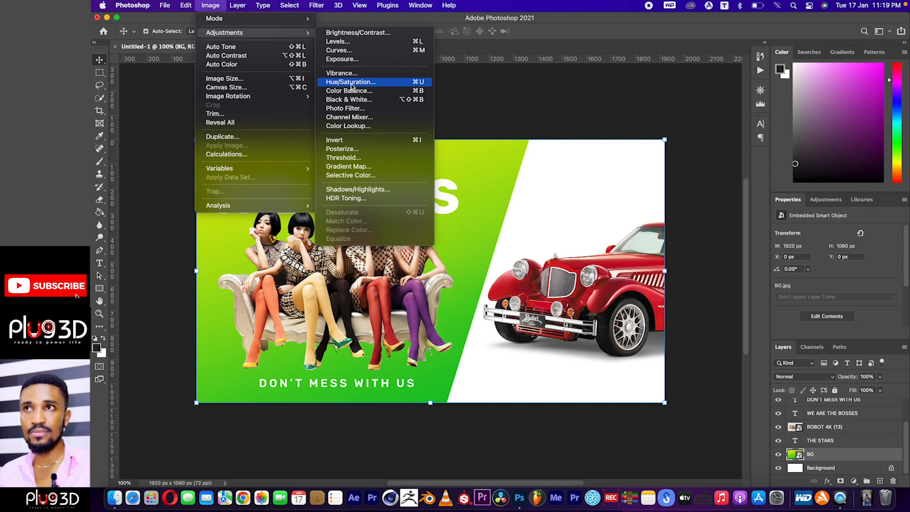
left_click(556, 125)
left_click(207, 7)
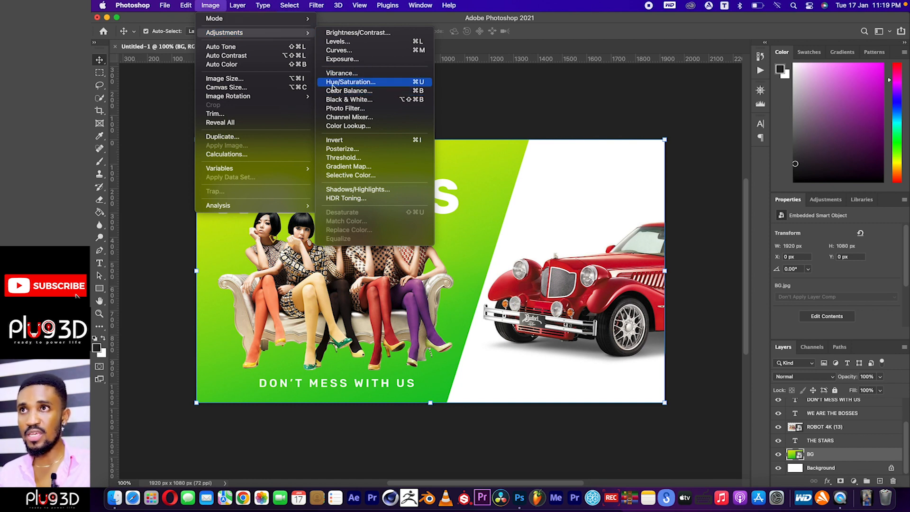
left_click(353, 85)
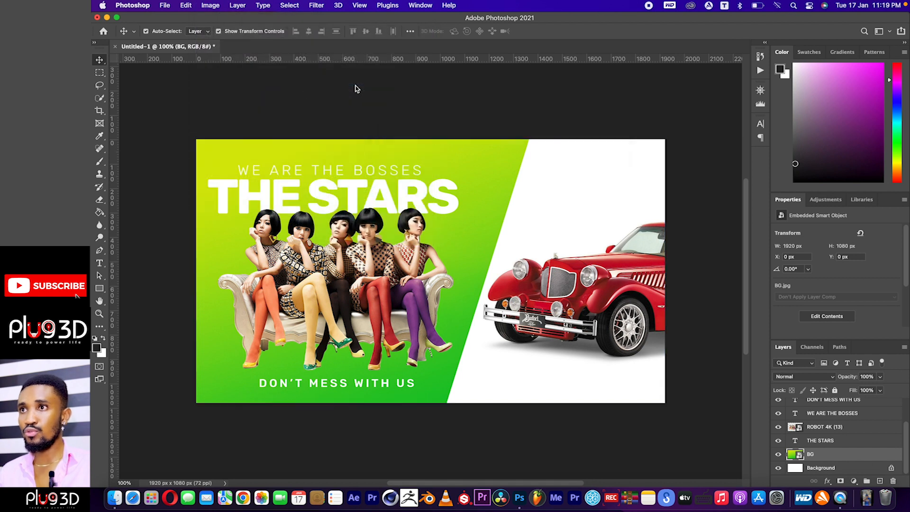
left_click_drag(473, 83, 646, 81)
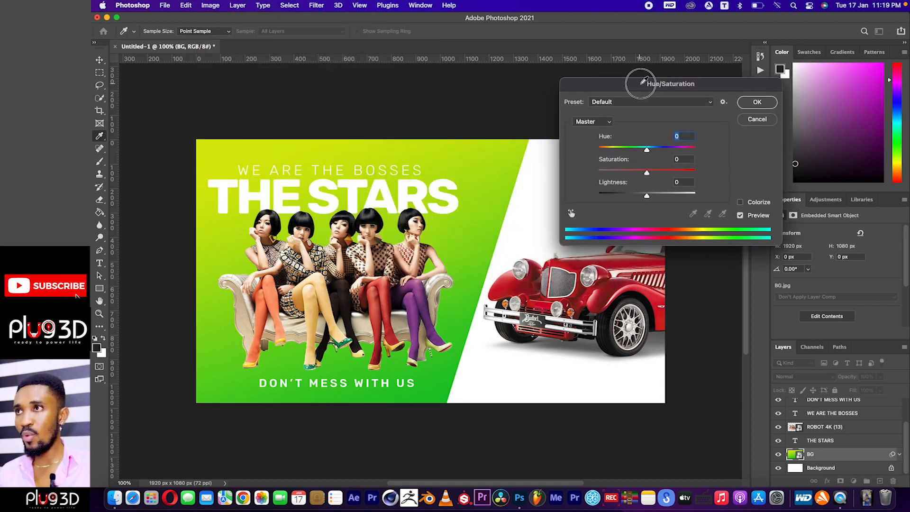
left_click(601, 125)
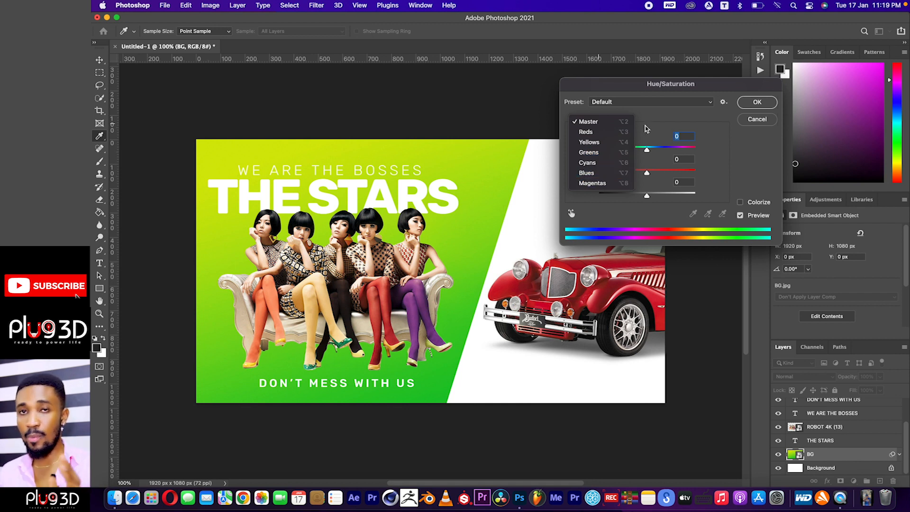
left_click(646, 129)
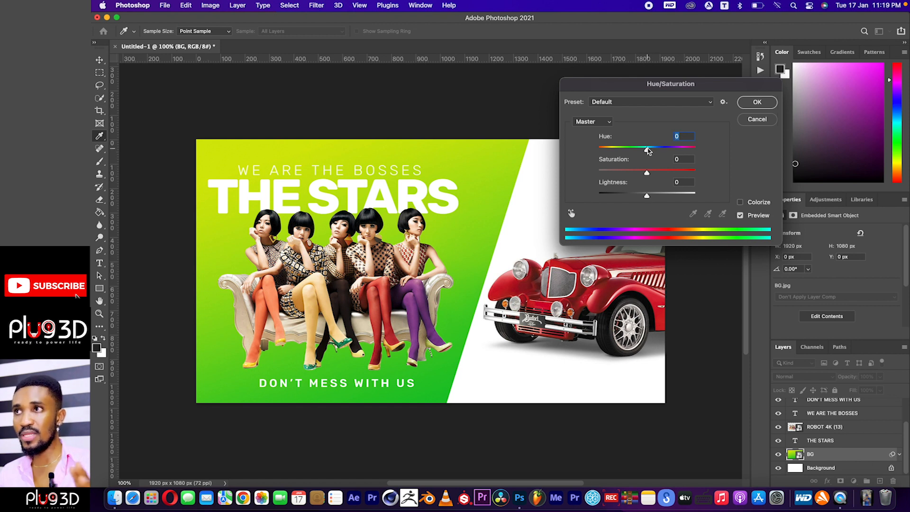
left_click(647, 151)
left_click_drag(647, 151, 616, 152)
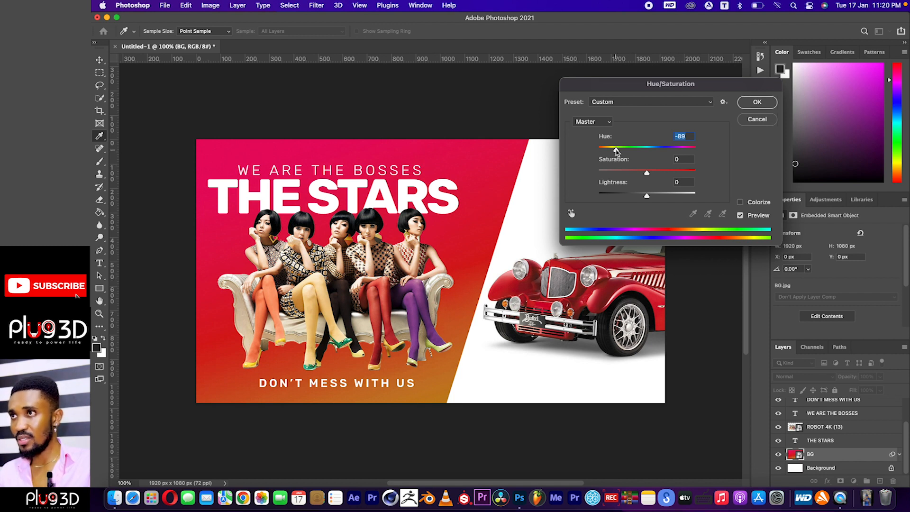
left_click_drag(615, 151, 617, 152)
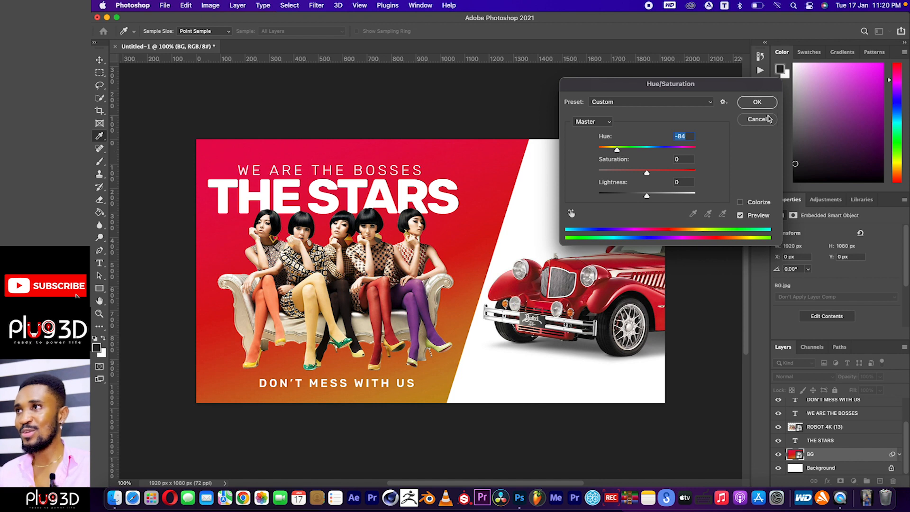
left_click(760, 104)
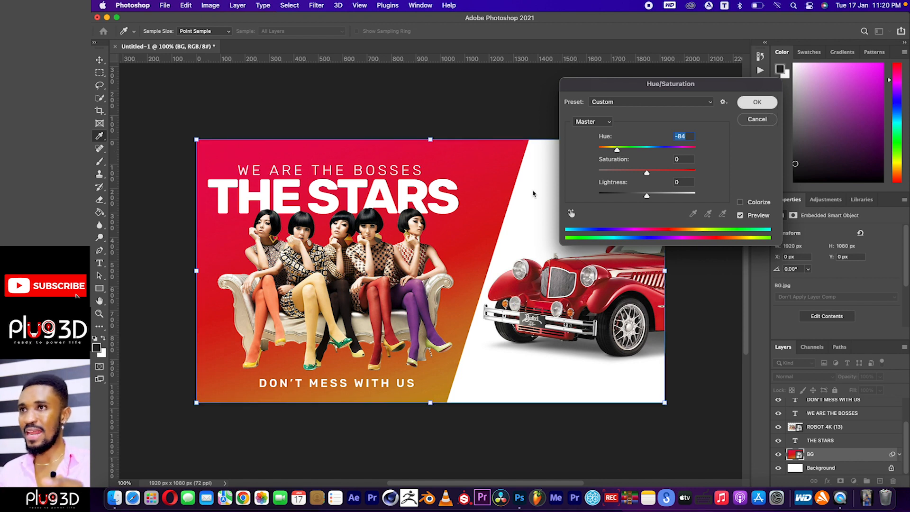
Examine the recoloured thumbnail composition at reduced zoom down to 33.33% and at 100%.
left_click(543, 108)
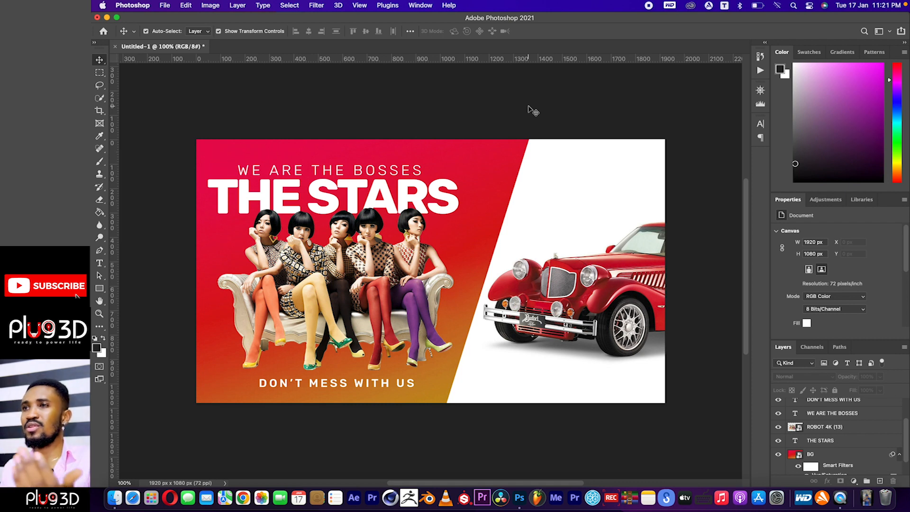
left_click(760, 90)
left_click(681, 149)
left_click(681, 149)
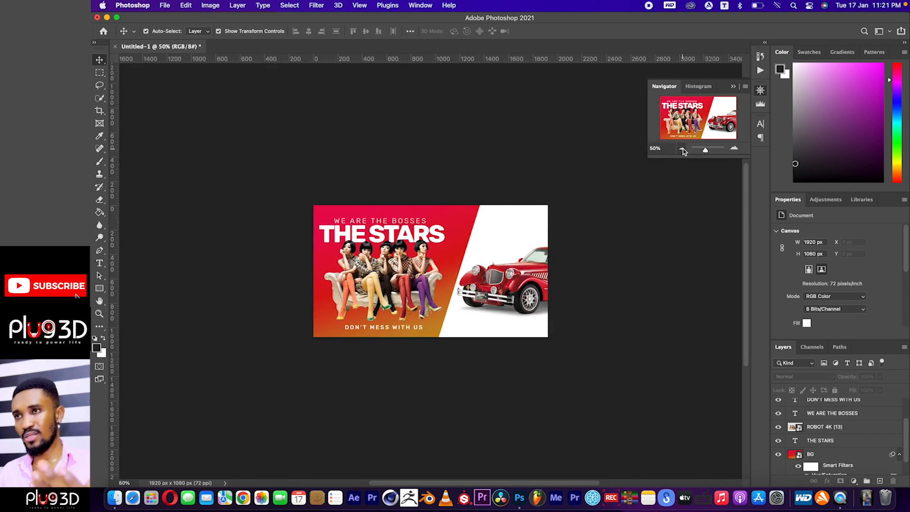
left_click(681, 149)
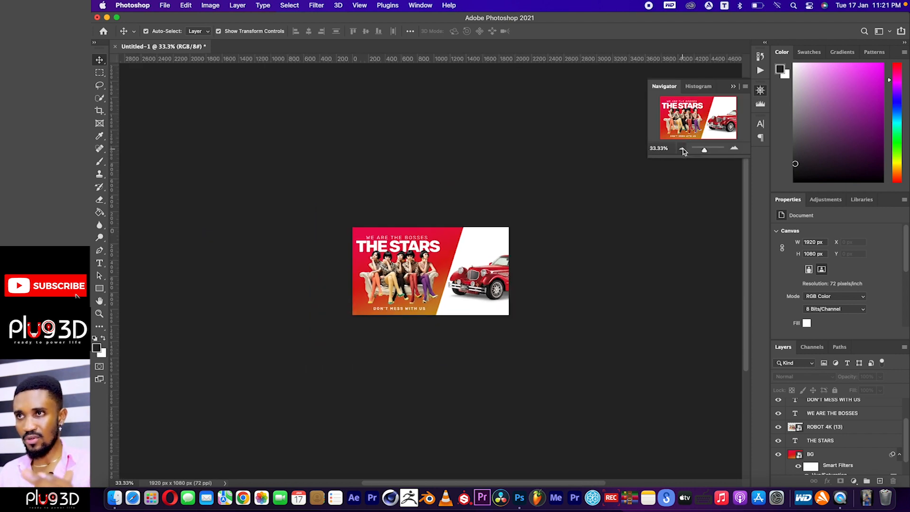
left_click(734, 149)
left_click(733, 149)
left_click(733, 150)
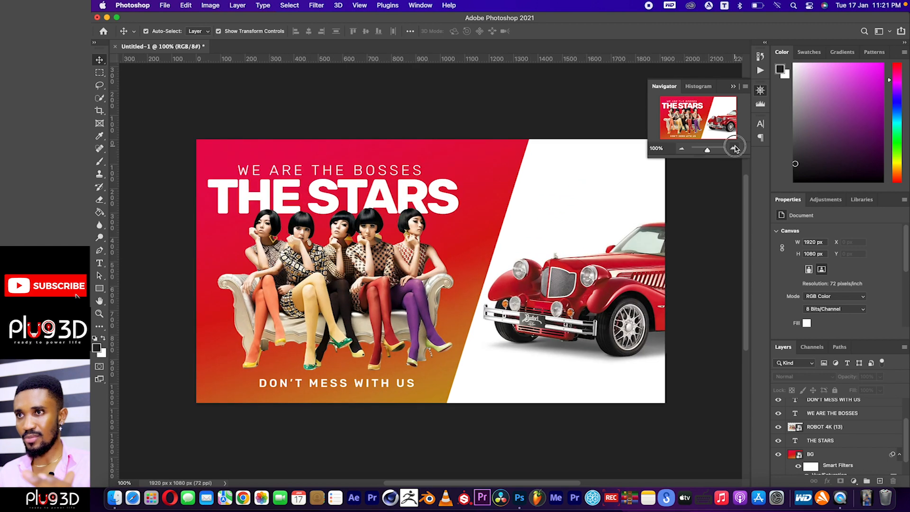
left_click(732, 149)
left_click(681, 149)
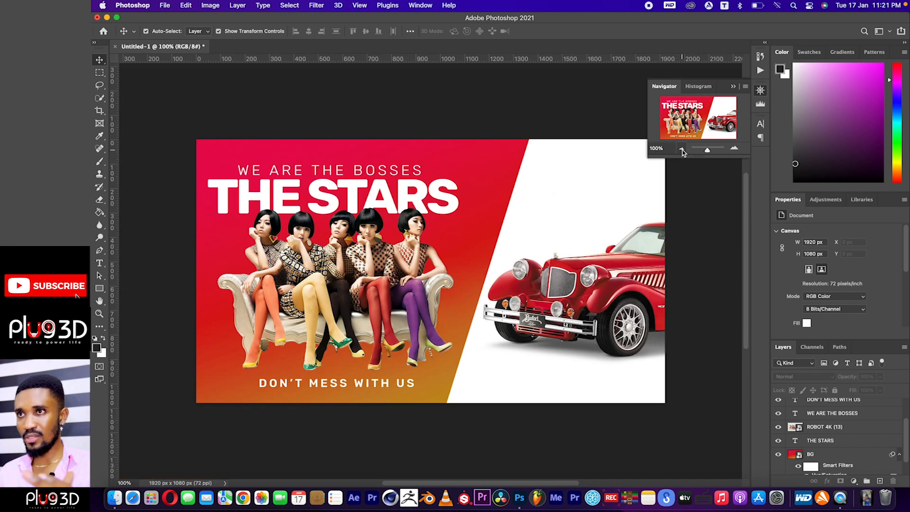
Try nudging the THE STARS title up by about 9 px, away from the women's heads.
scroll(536, 230, "down", 1)
left_click(410, 169)
left_click(458, 125)
left_click(406, 195)
key("Up")
key("Up")
key("Up")
key("Up")
key("Up")
key("Up")
key("Up")
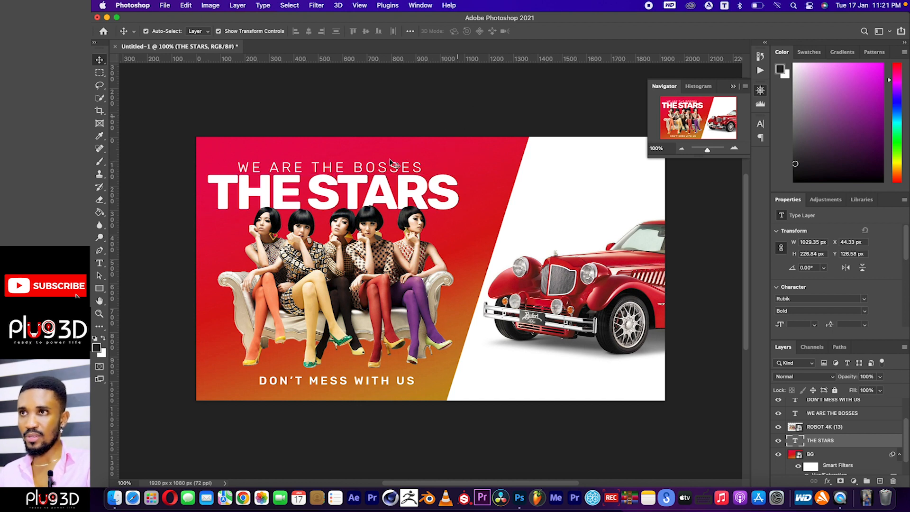
Try nudging the WE ARE THE BOSSES tagline upward to widen its gap above the title, and clear the layer selection.
left_click(391, 164)
key("Up")
key("Up")
key("Up")
key("Up")
key("Up")
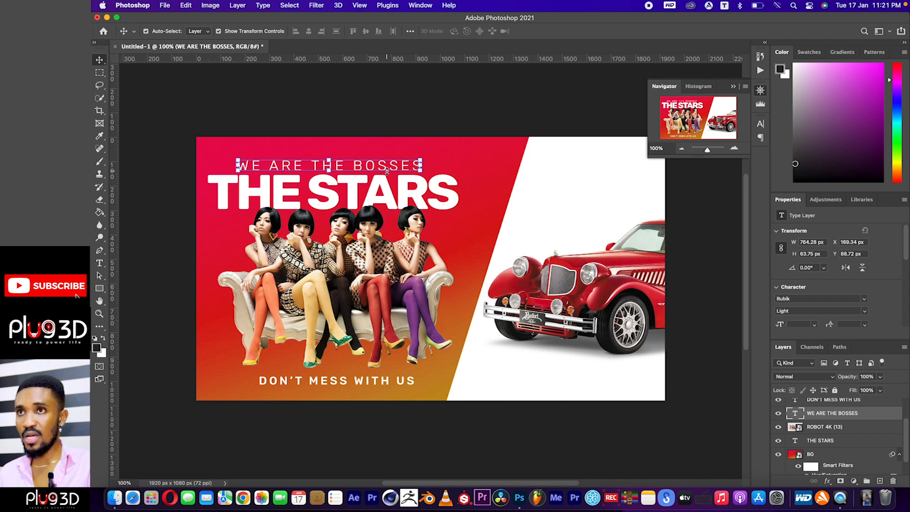
key("Up")
key("Up")
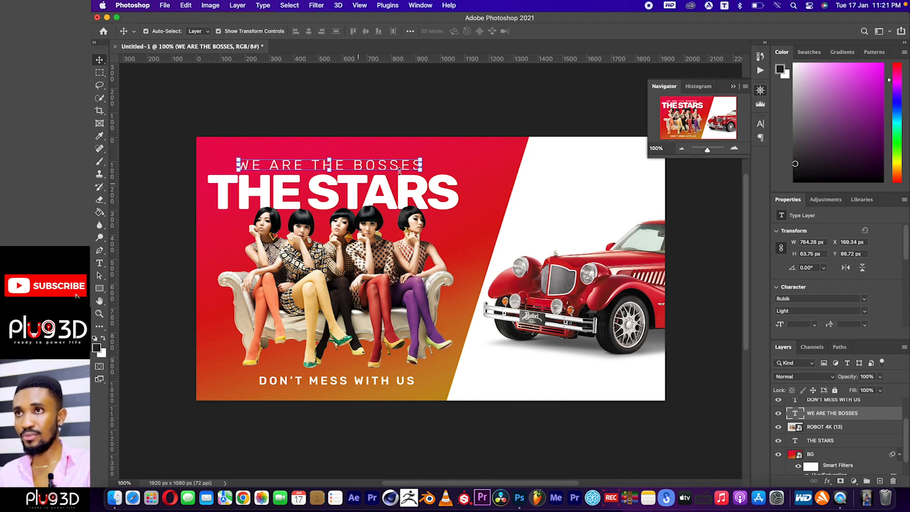
key("Up")
key("Up")
left_click(409, 184)
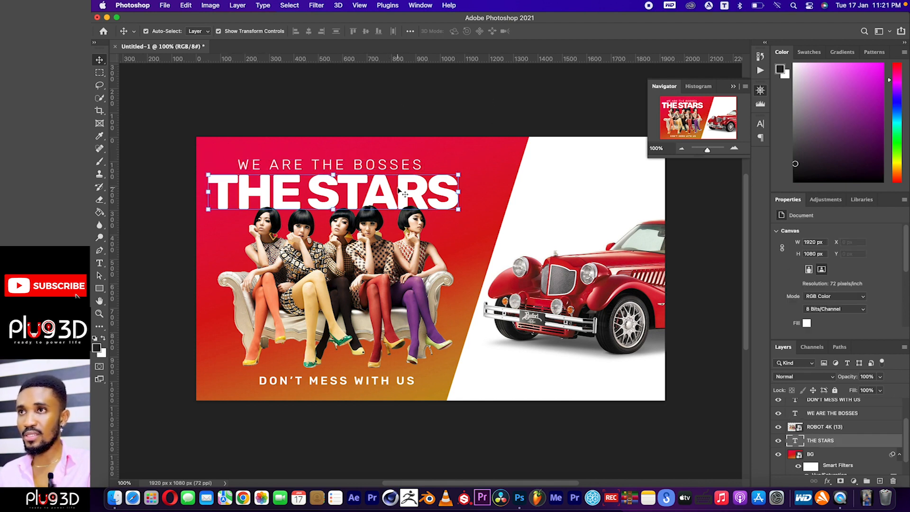
left_click(422, 116)
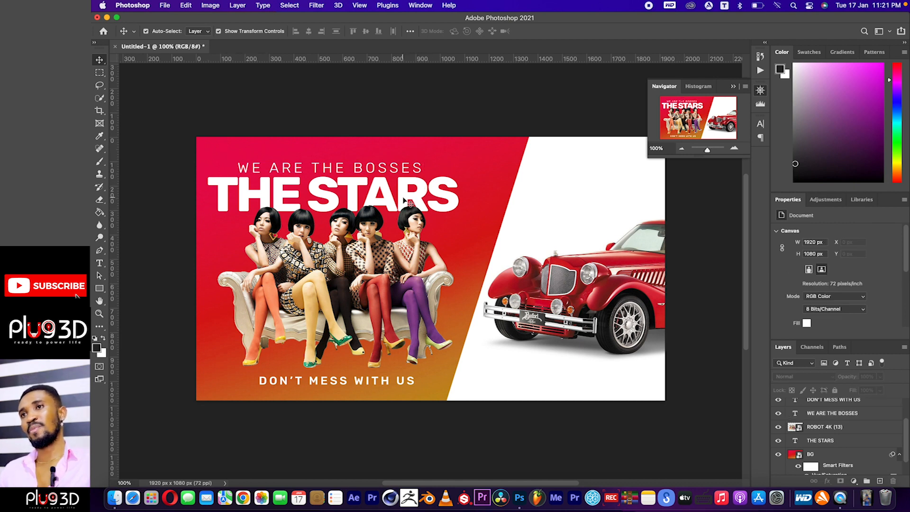
Add a Drop Shadow layer style to the THE STARS title and keep the title visible beside the style settings.
left_click(405, 201)
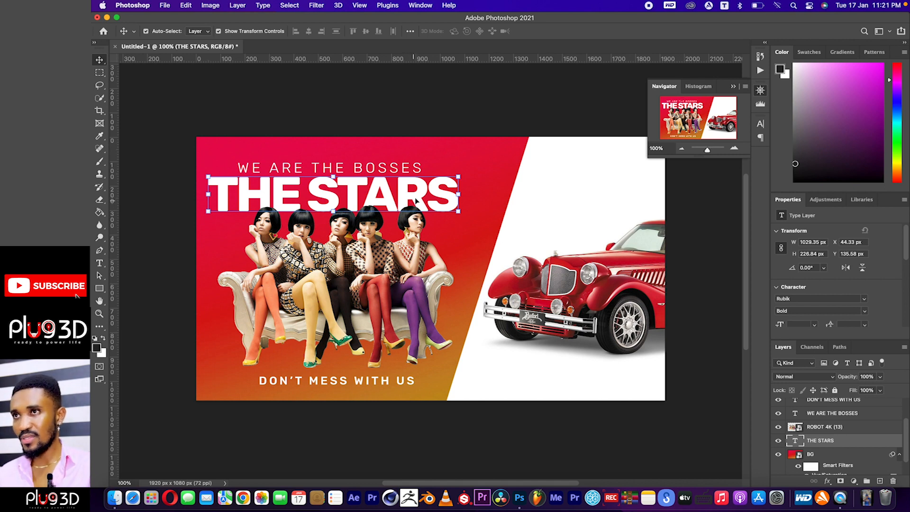
left_click(828, 480)
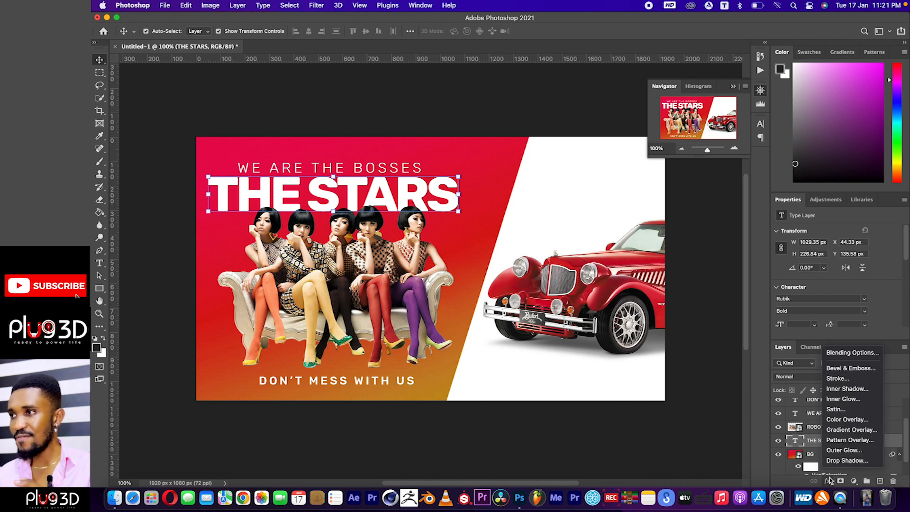
left_click(839, 461)
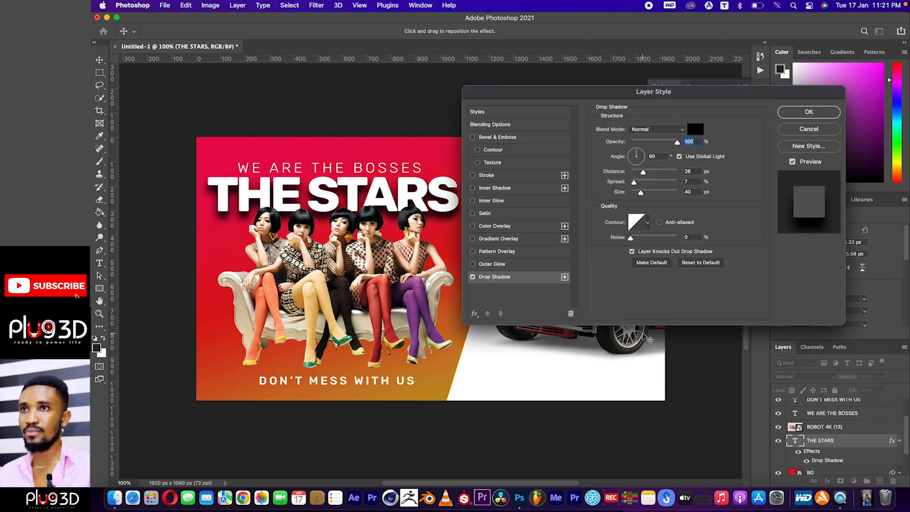
left_click_drag(557, 98, 603, 101)
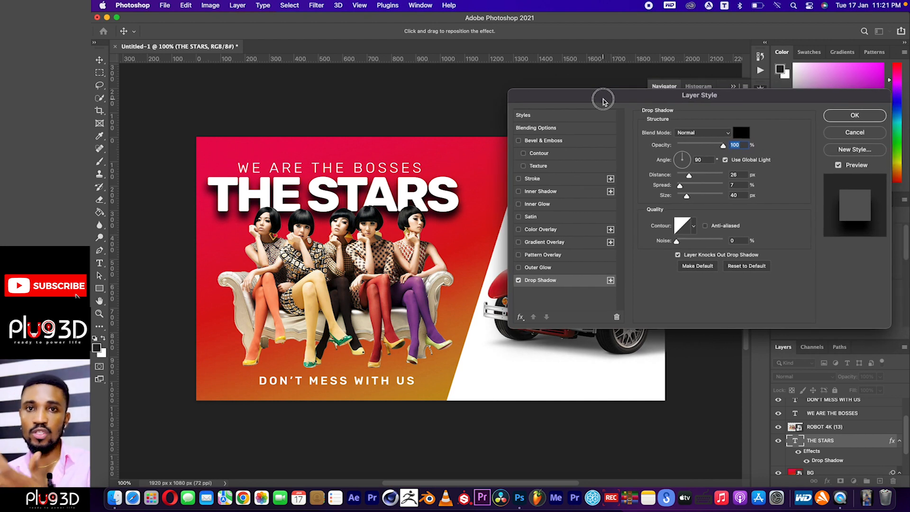
left_click_drag(603, 101, 598, 103)
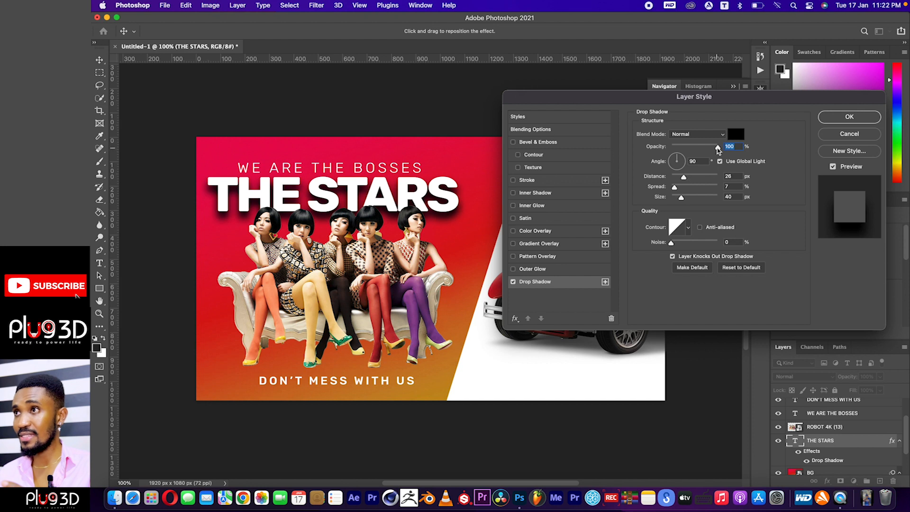
Set the title's drop shadow to 29% opacity, 14 px distance and 7 px size, apply it and deselect the layer.
left_click_drag(717, 148, 676, 199)
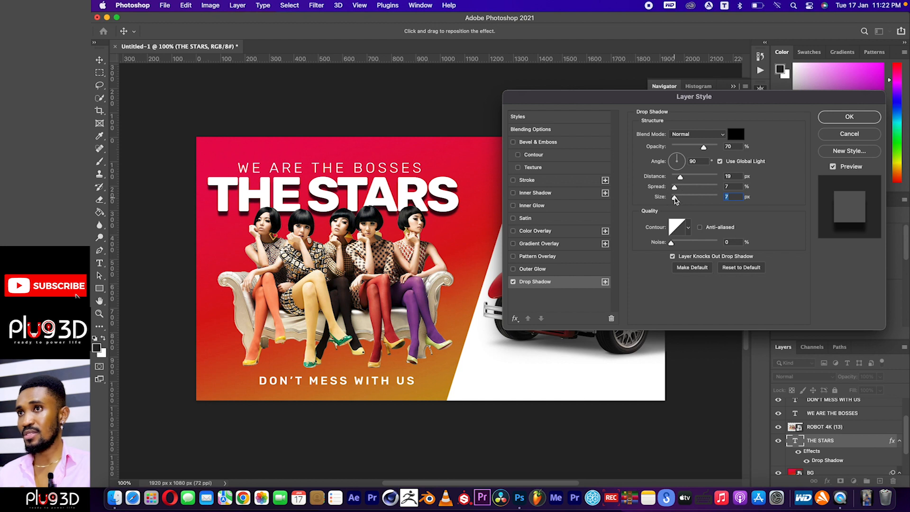
left_click_drag(680, 177, 678, 179)
left_click_drag(703, 147, 685, 152)
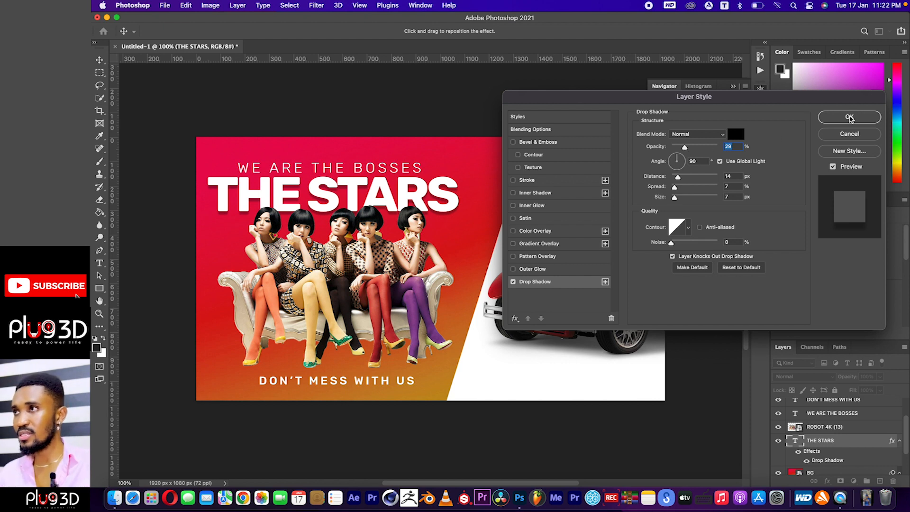
left_click(848, 117)
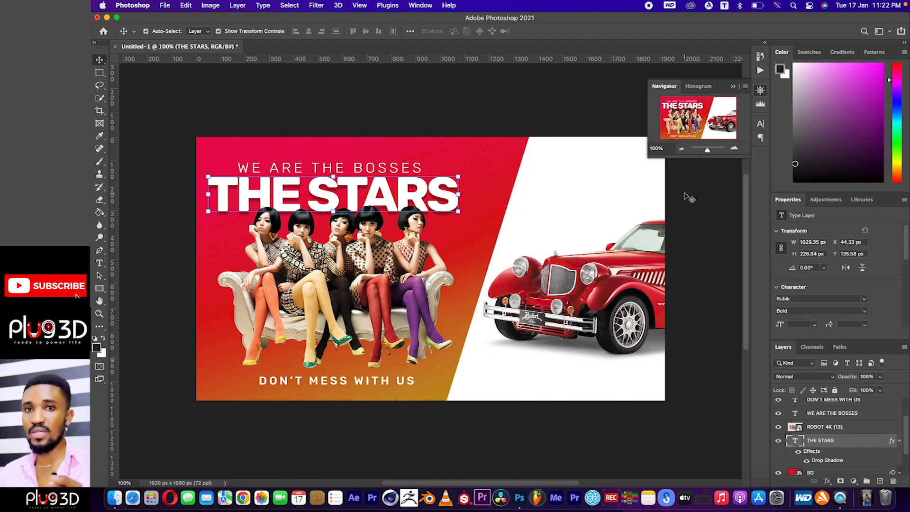
left_click(694, 223)
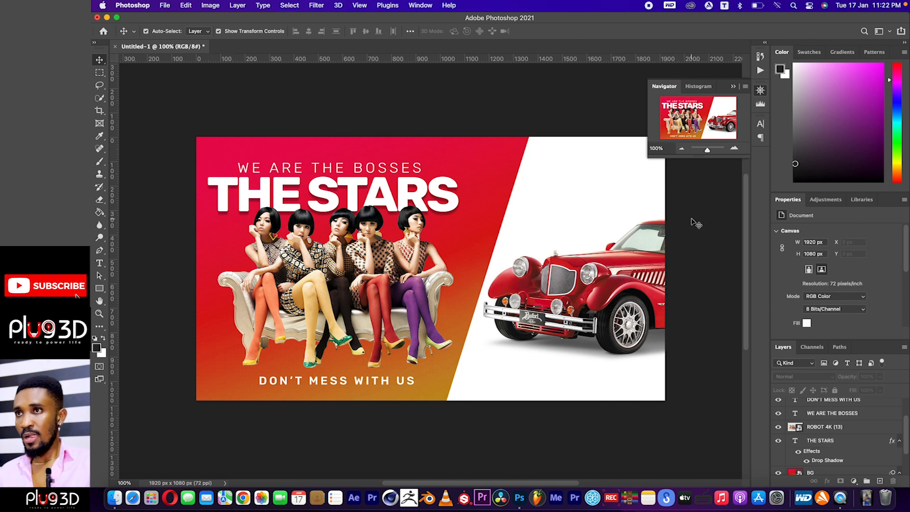